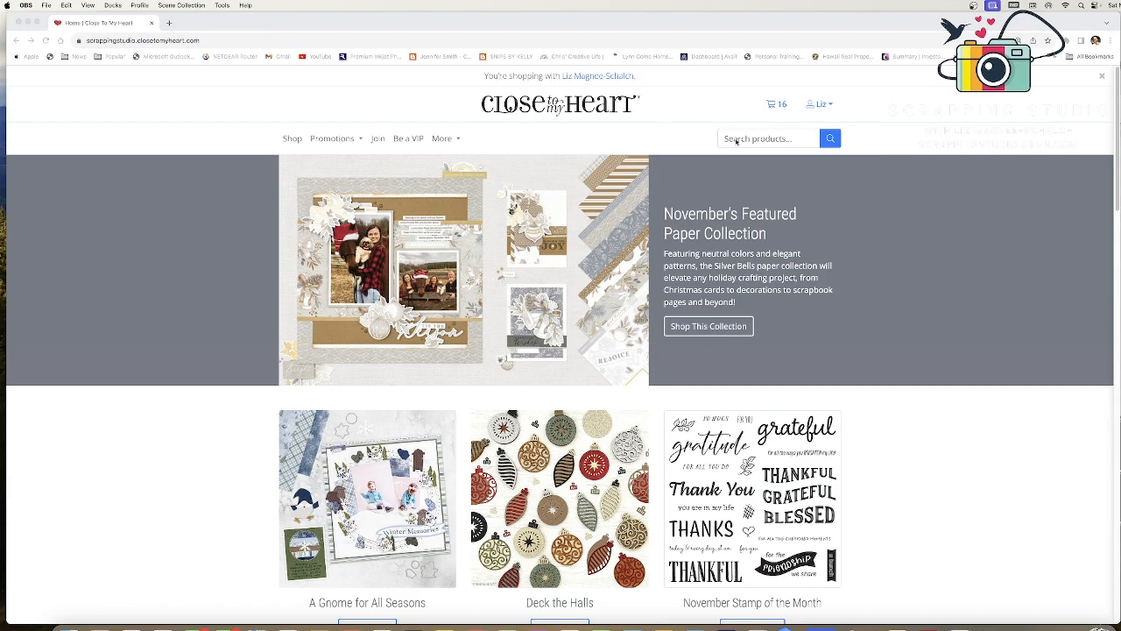
Step: Search the shop for "wood gnome" and open the Year Round Celebrations Gnome Bundle product page
left_click(736, 140)
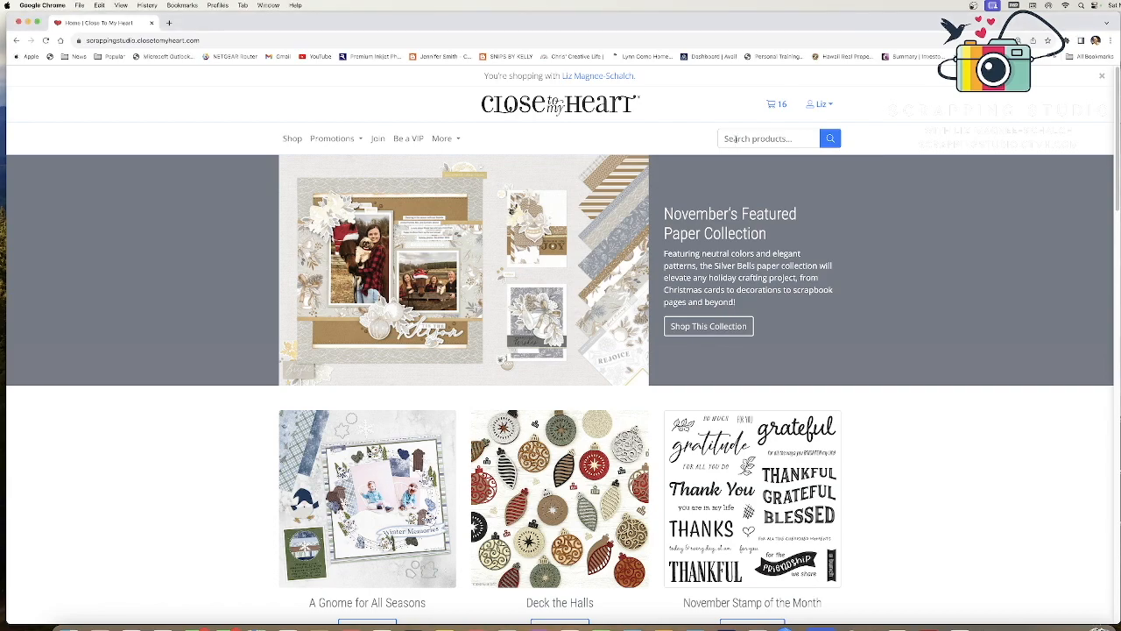
left_click(728, 140)
type("wood")
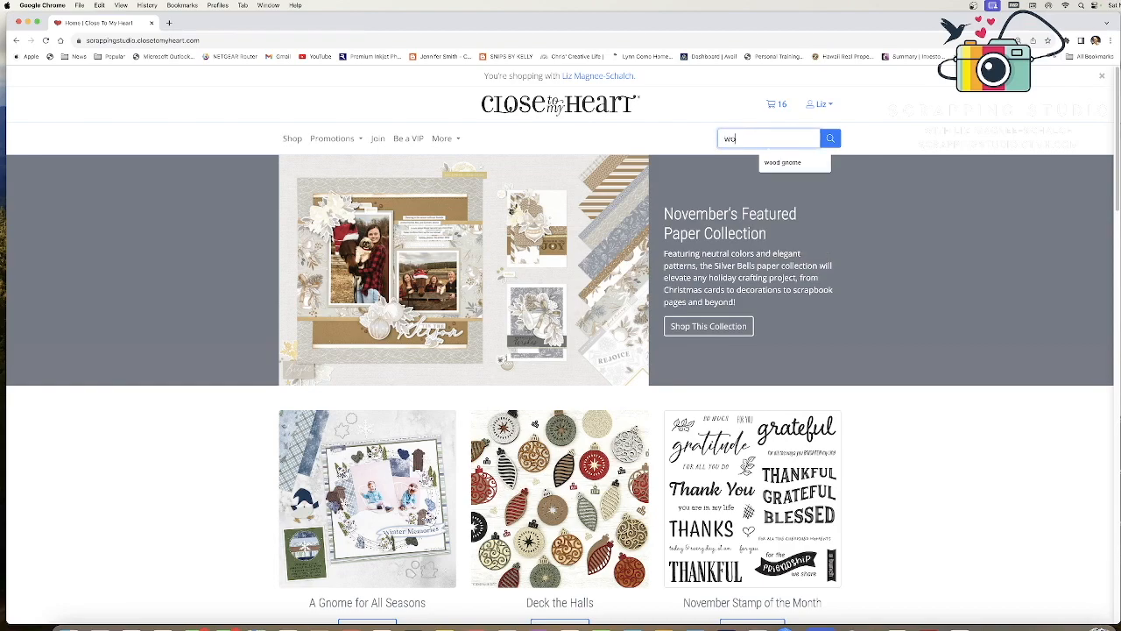
type(" gnome")
key("Return")
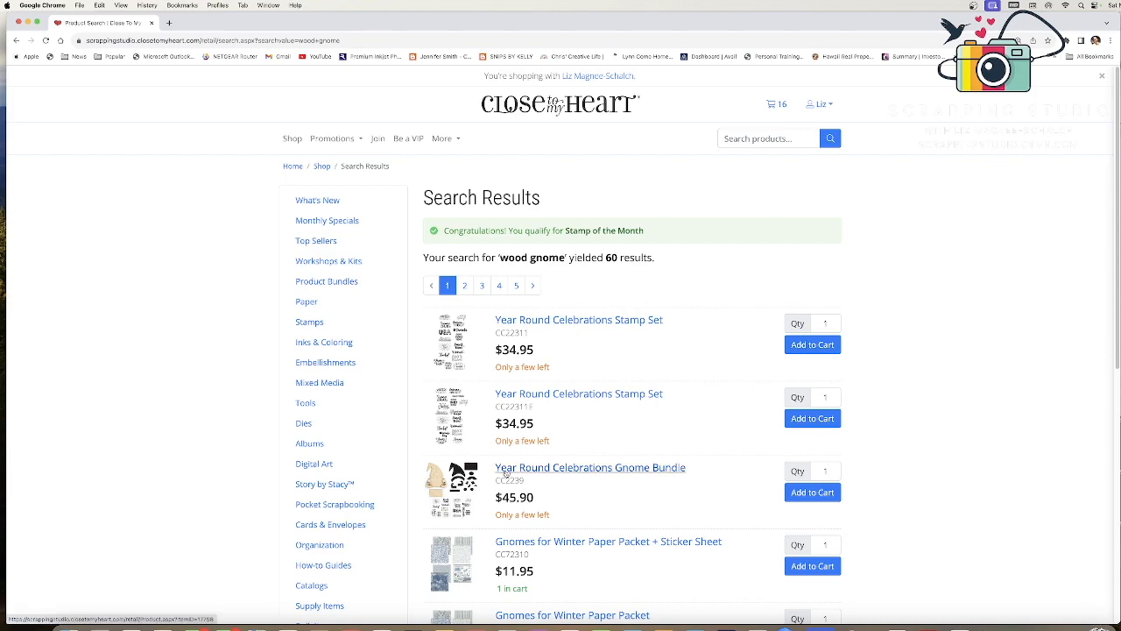
left_click(505, 473)
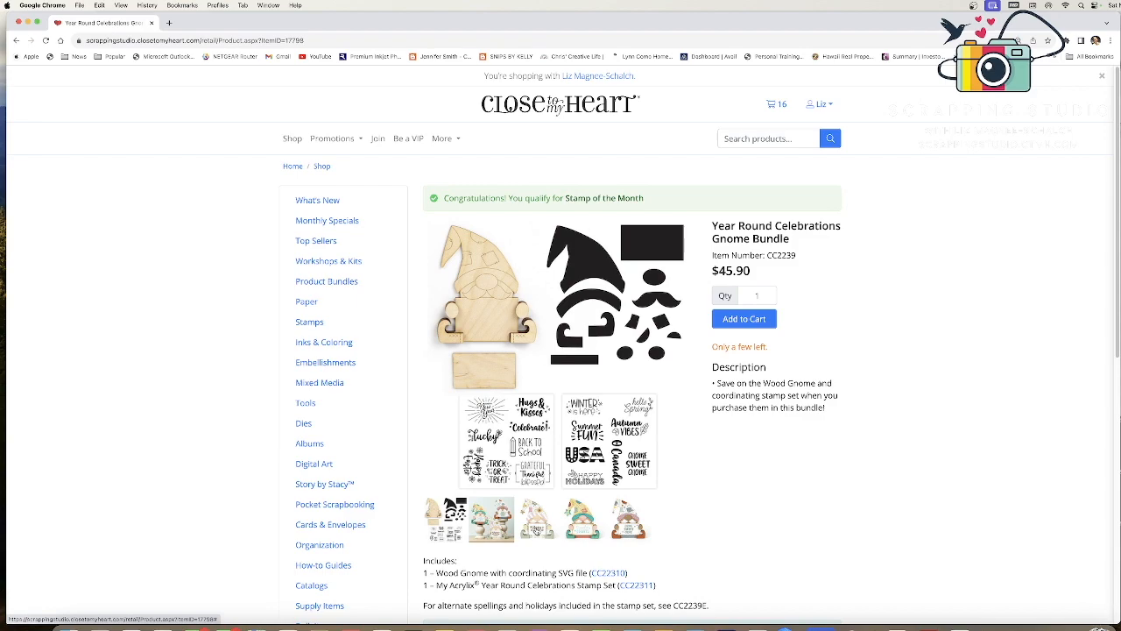
Step: Examine the gnome bundle's sample photos, its list of included items and the notes on its digital component
left_click(537, 530)
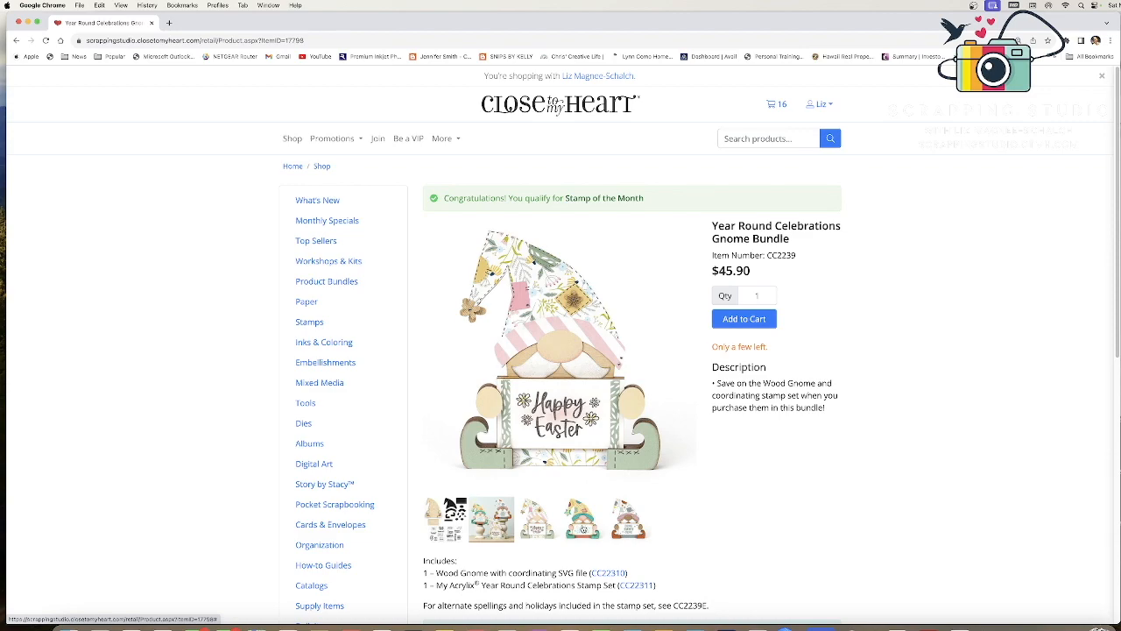
left_click(582, 529)
left_click(632, 530)
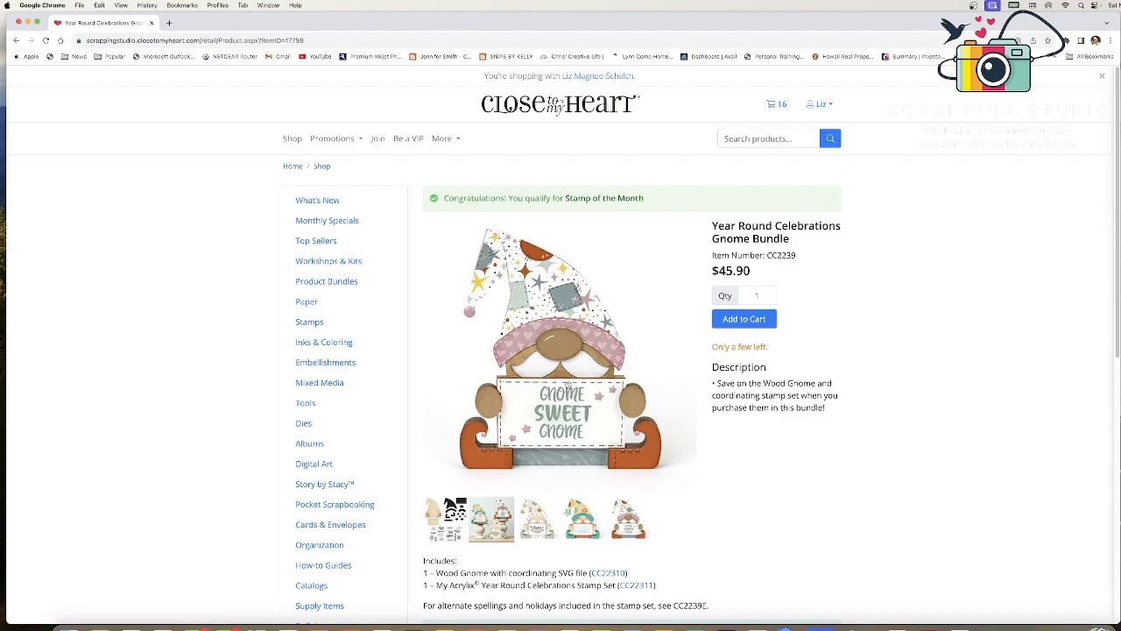
left_click(580, 523)
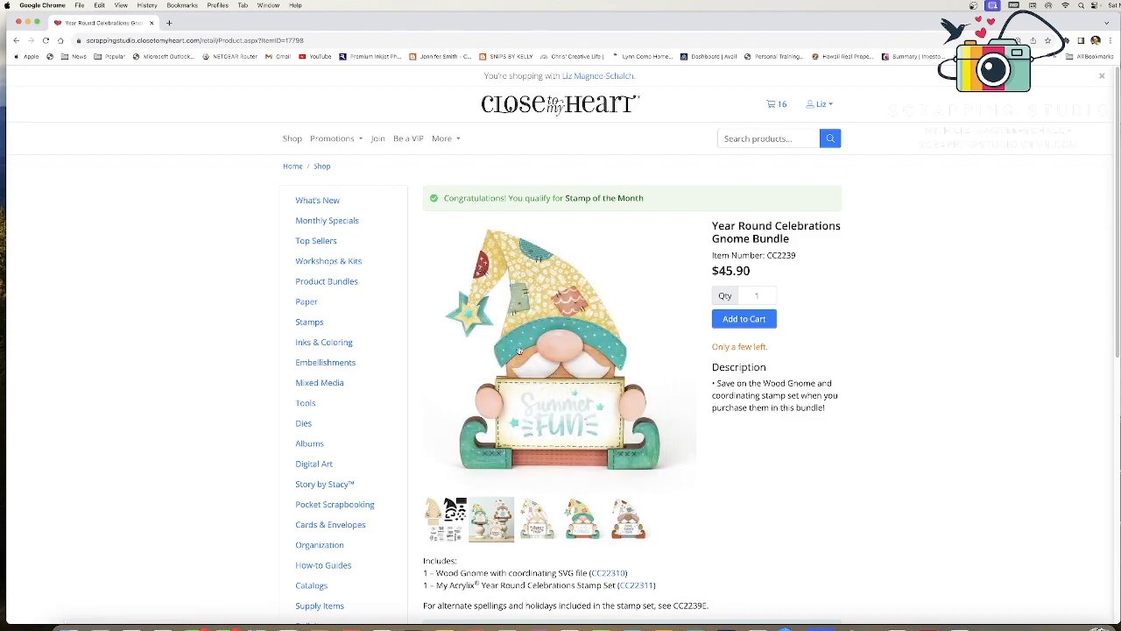
left_click(533, 526)
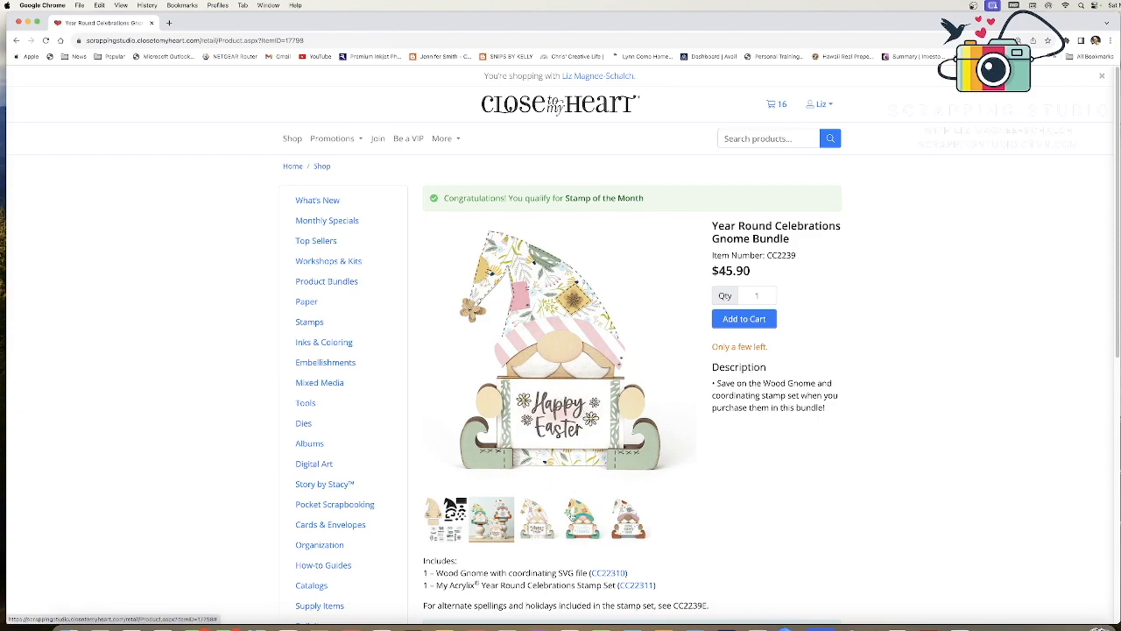
scroll(578, 513, "down", 2)
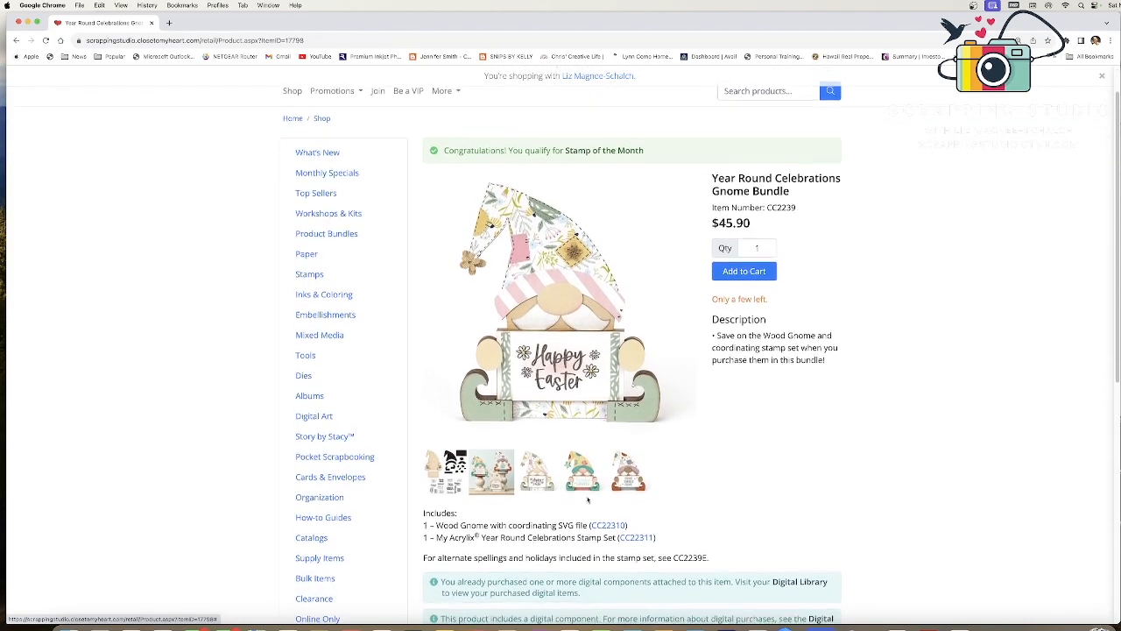
scroll(584, 498, "down", 3)
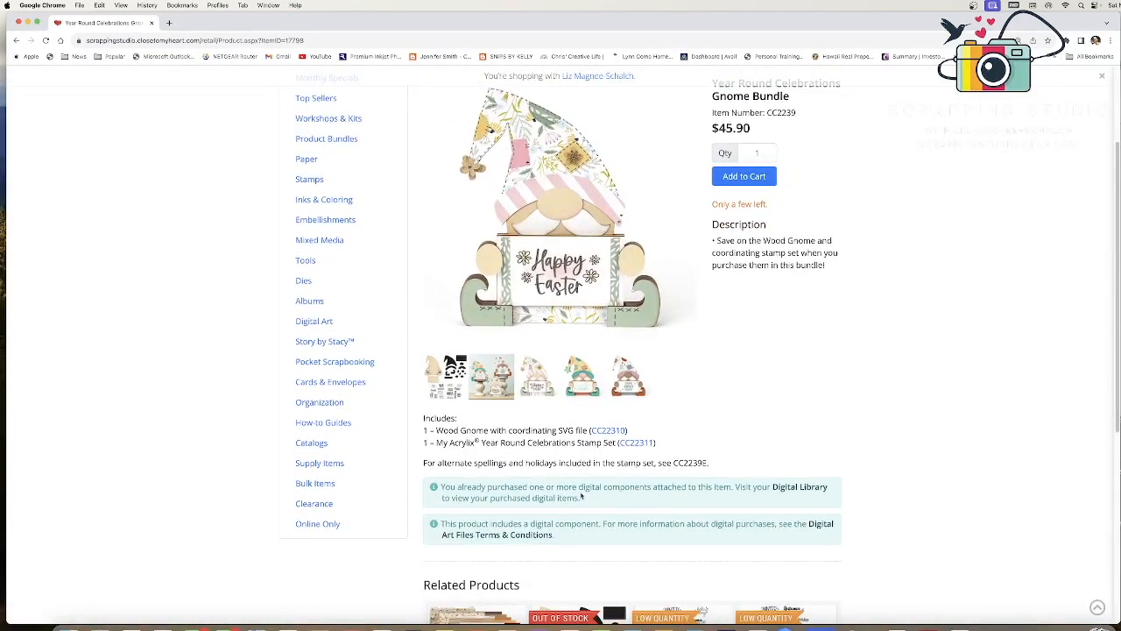
scroll(581, 496, "down", 1)
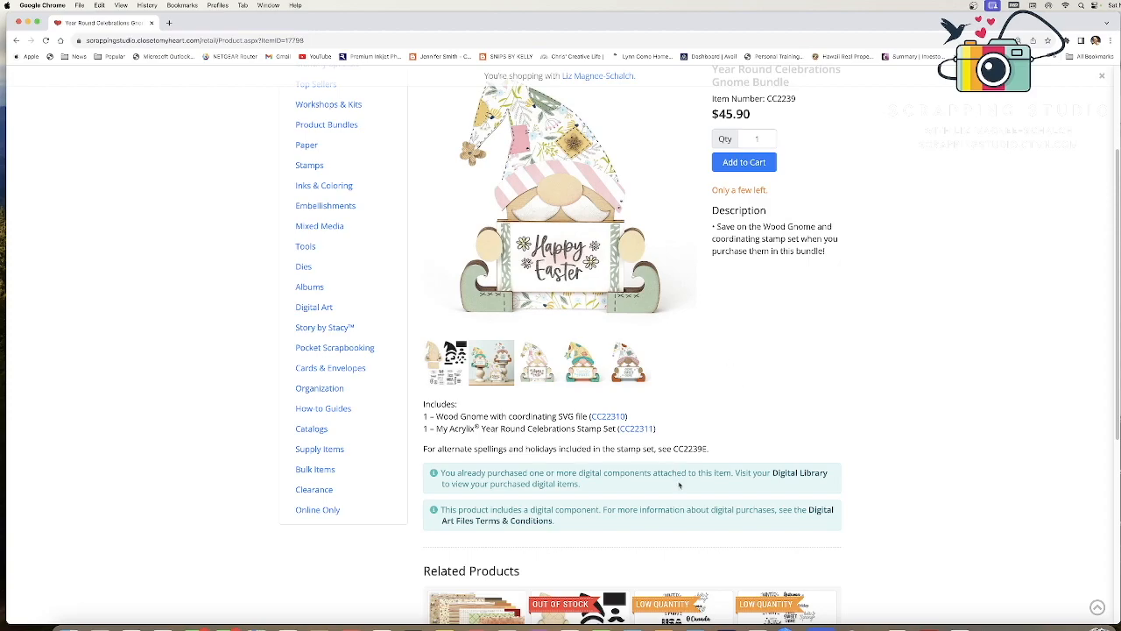
scroll(699, 497, "up", 3)
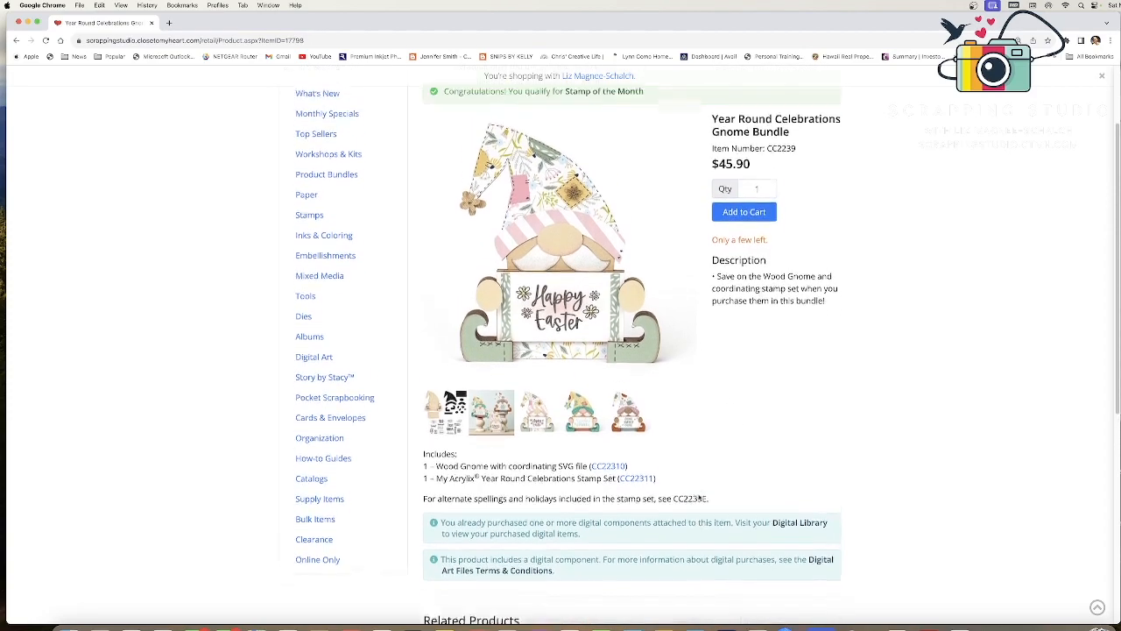
scroll(699, 498, "up", 1)
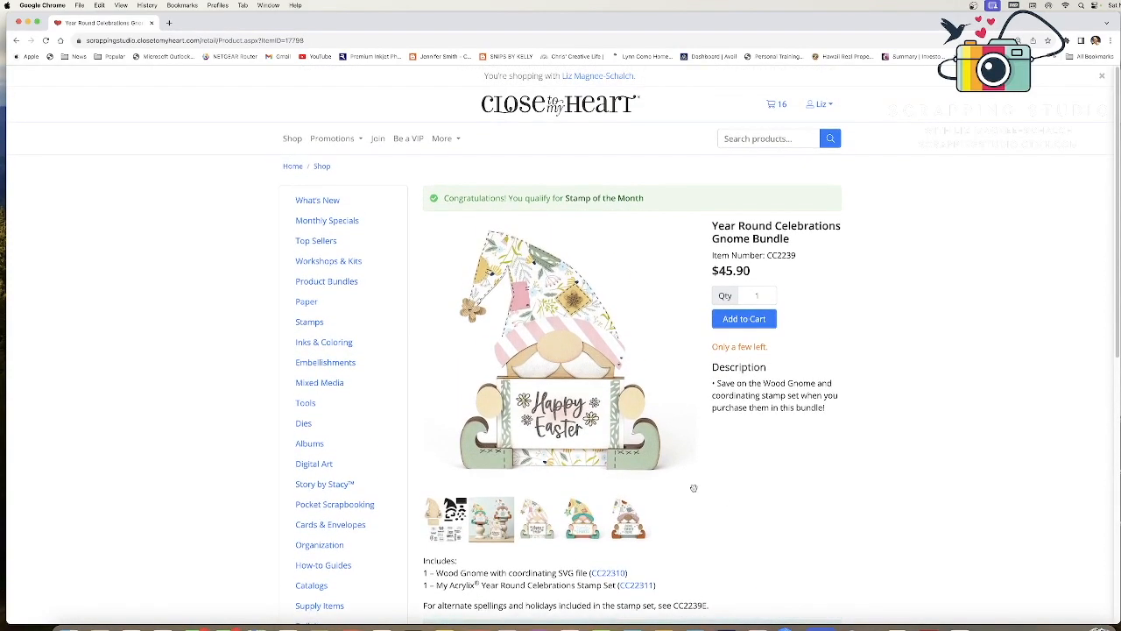
Step: Open the Digital Library in the account and look through the purchased digital items
left_click(830, 105)
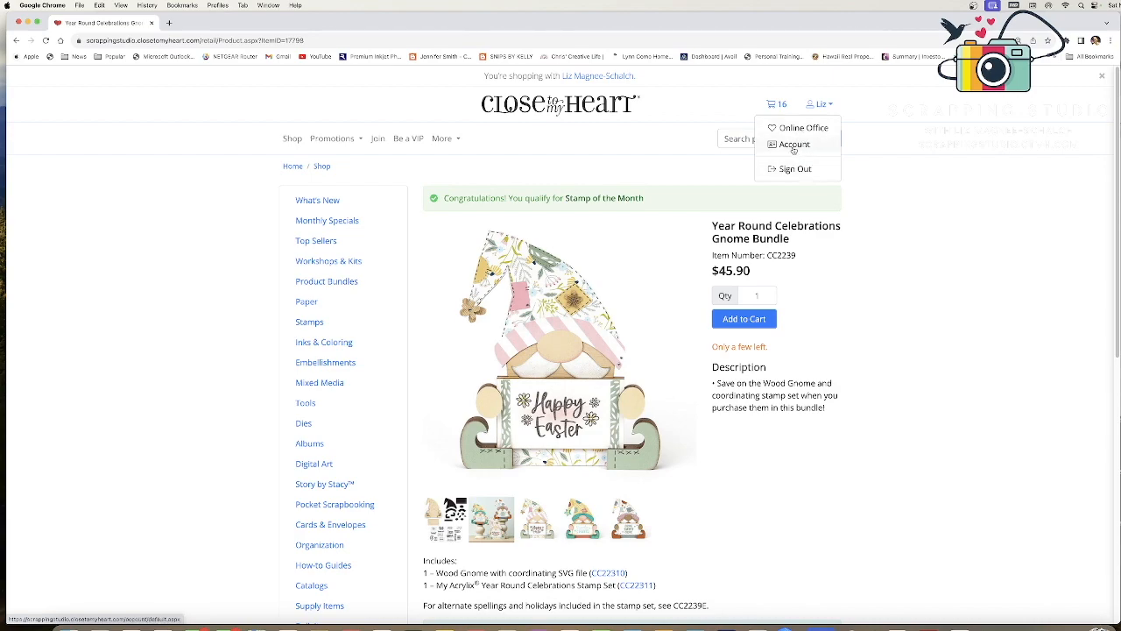
left_click(793, 146)
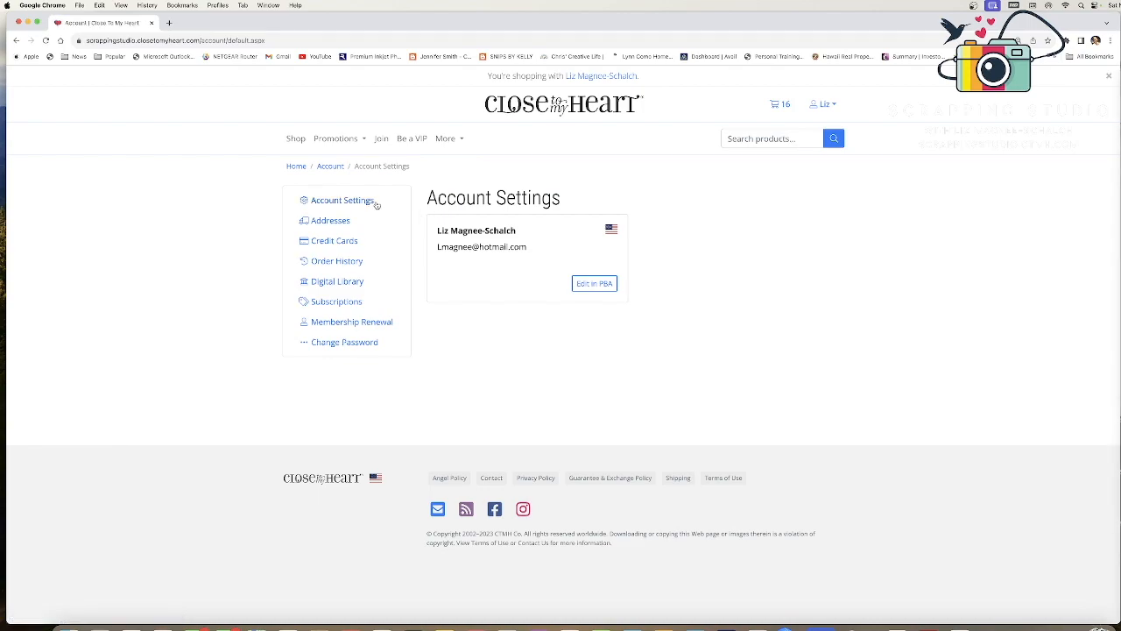
left_click(347, 282)
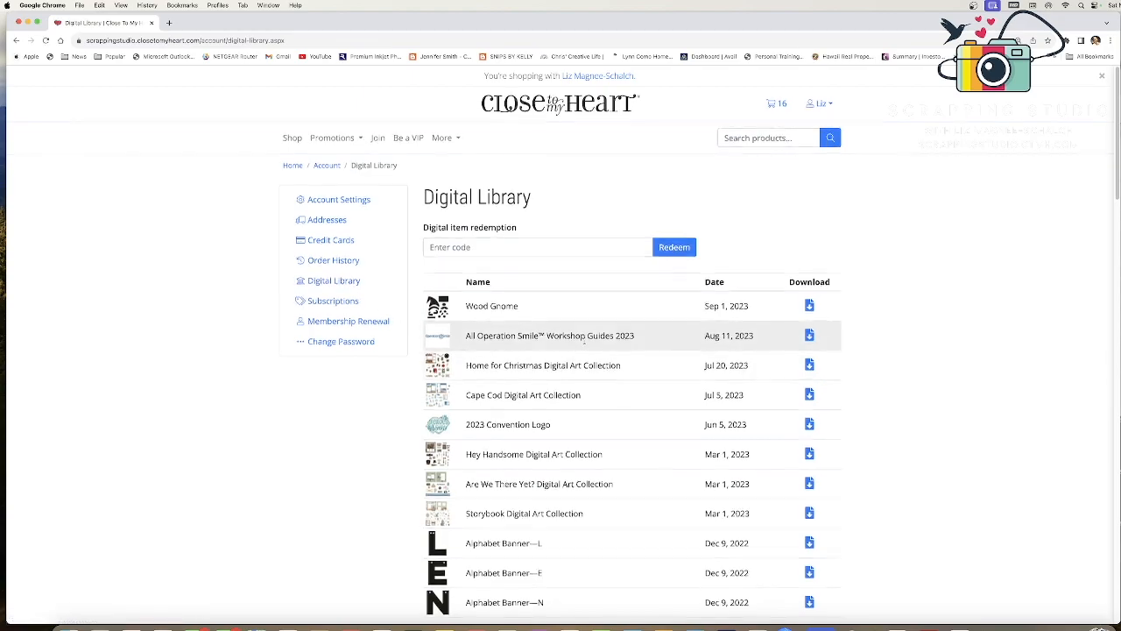
scroll(585, 340, "down", 5)
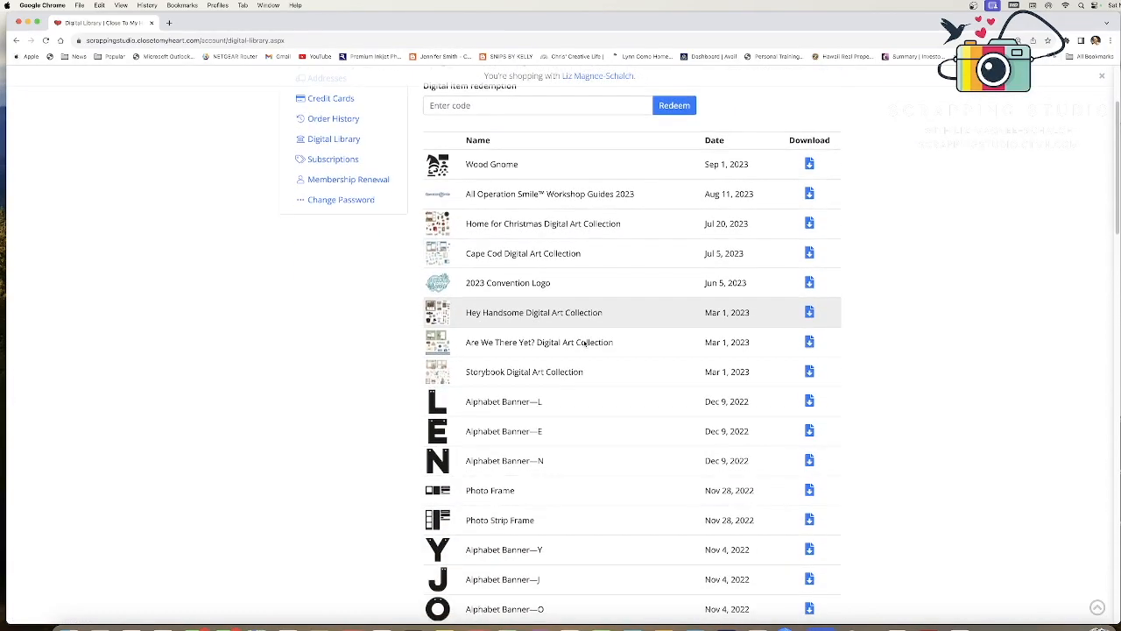
scroll(585, 342, "down", 6)
scroll(584, 340, "down", 3)
scroll(585, 343, "up", 1)
scroll(584, 343, "up", 10)
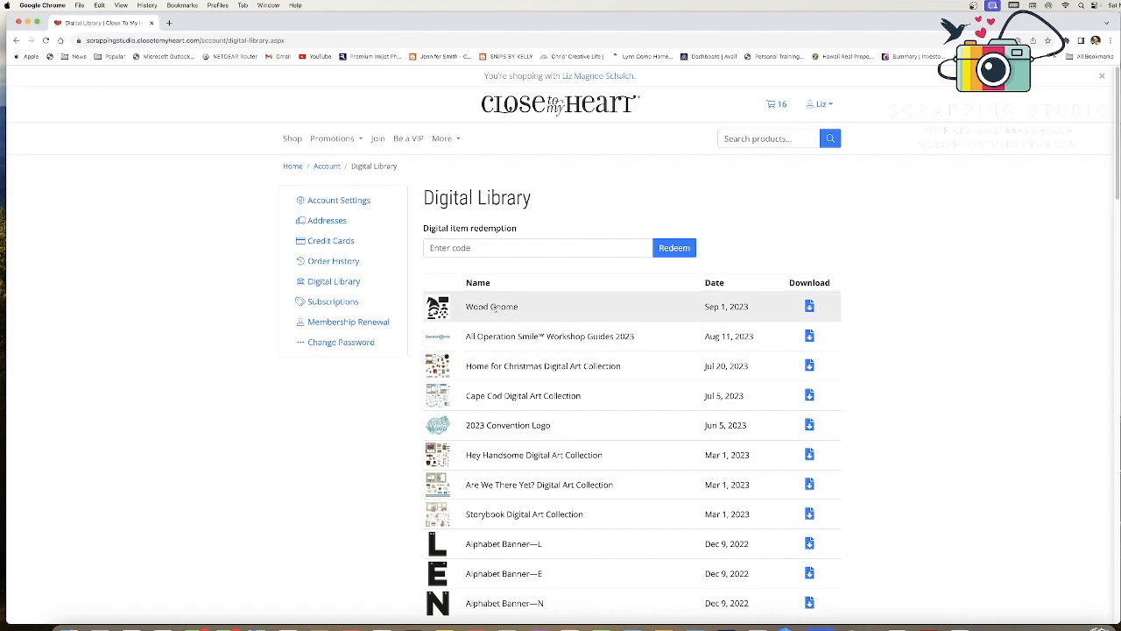
left_click(809, 306)
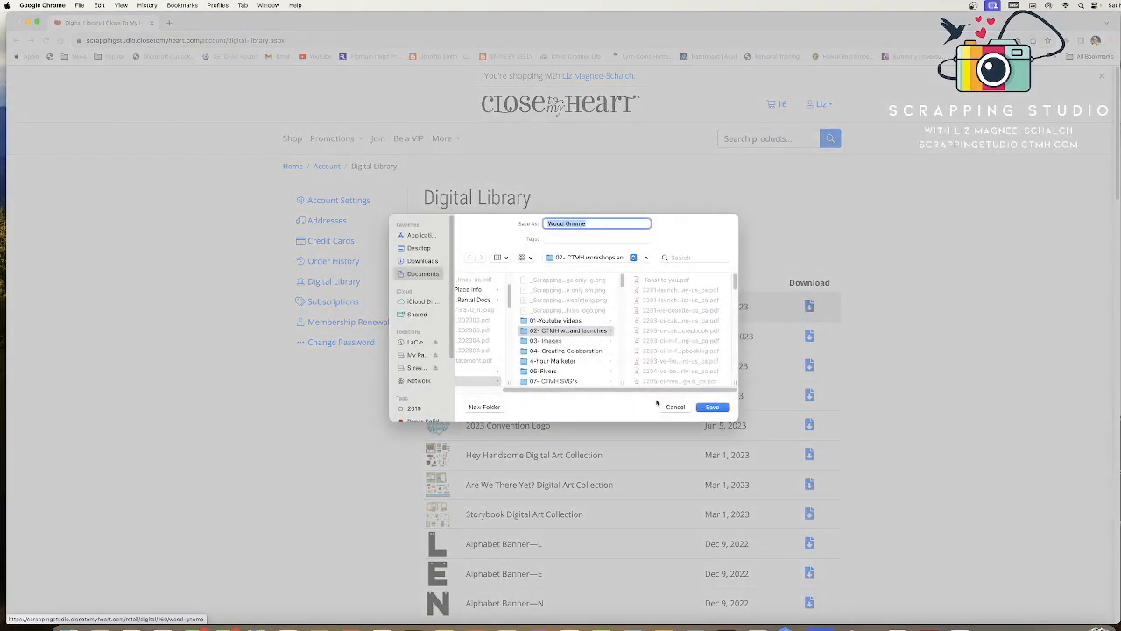
left_click_drag(658, 394, 611, 393)
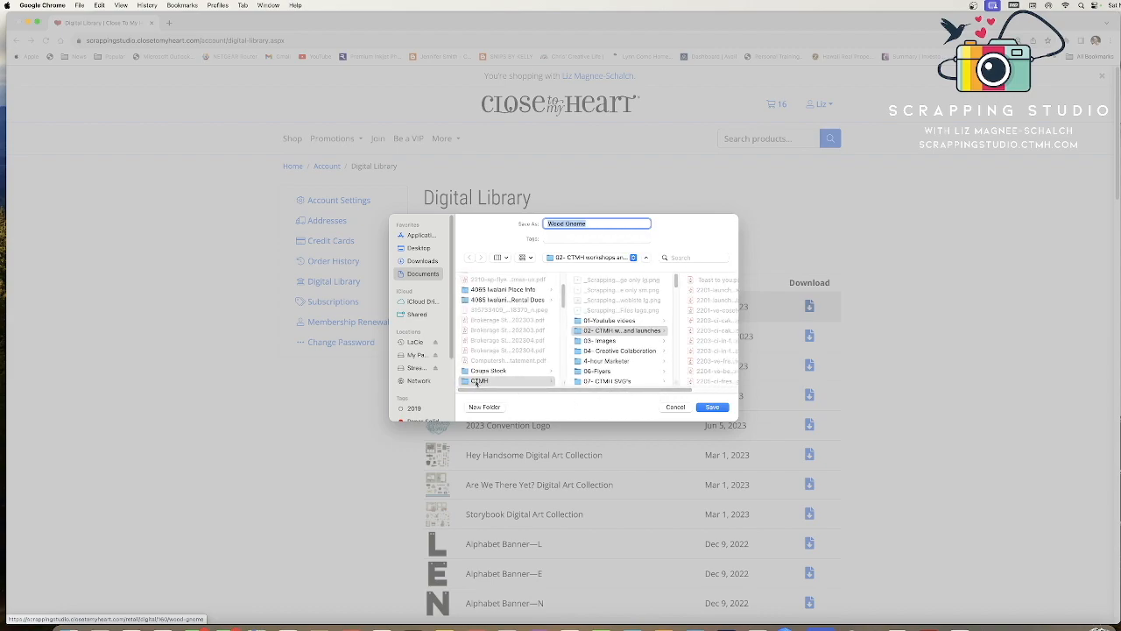
left_click(605, 382)
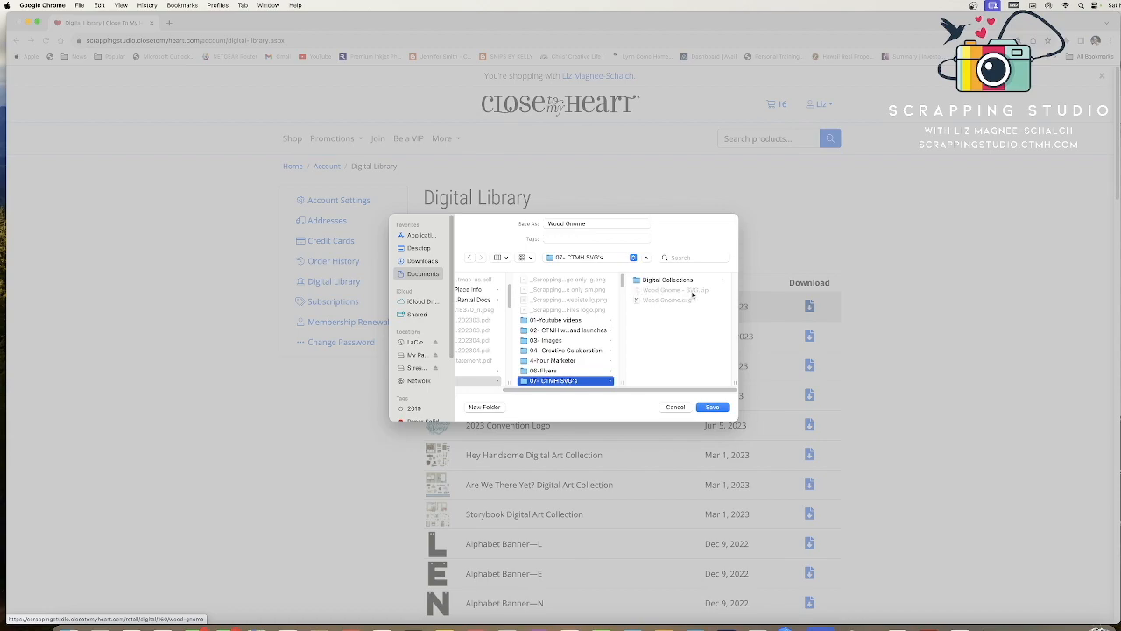
left_click(676, 407)
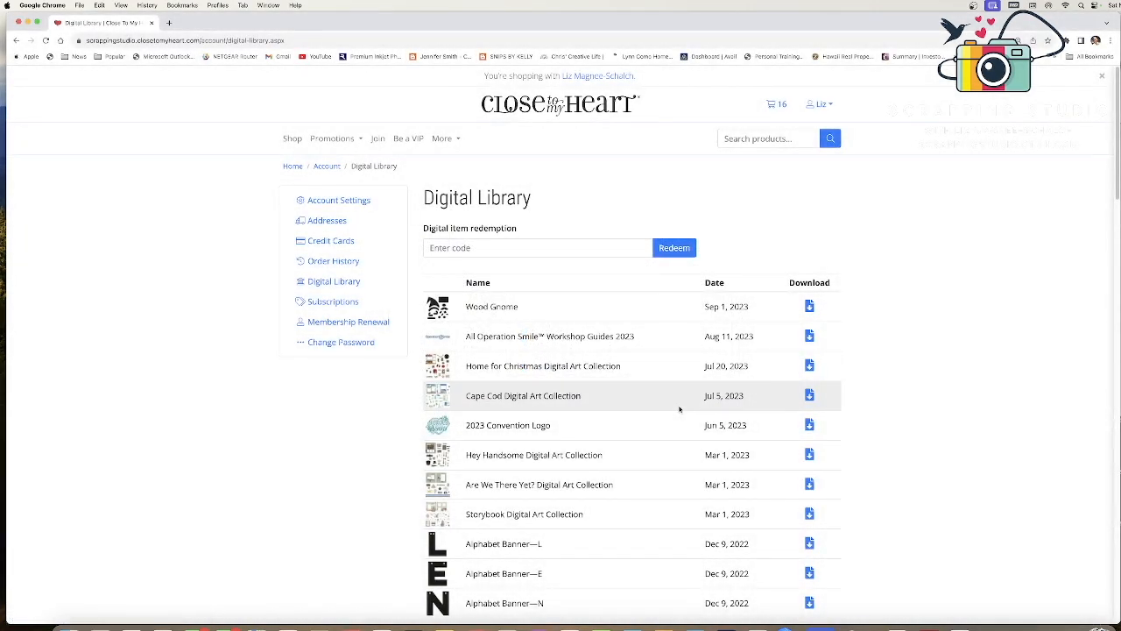
Step: Switch to Finder and select the extracted Wood Gnome.svg file in the 07- CTMH SVG's folder
key("super+Tab")
key("super+Tab")
key("super+Tab")
key("super+Tab")
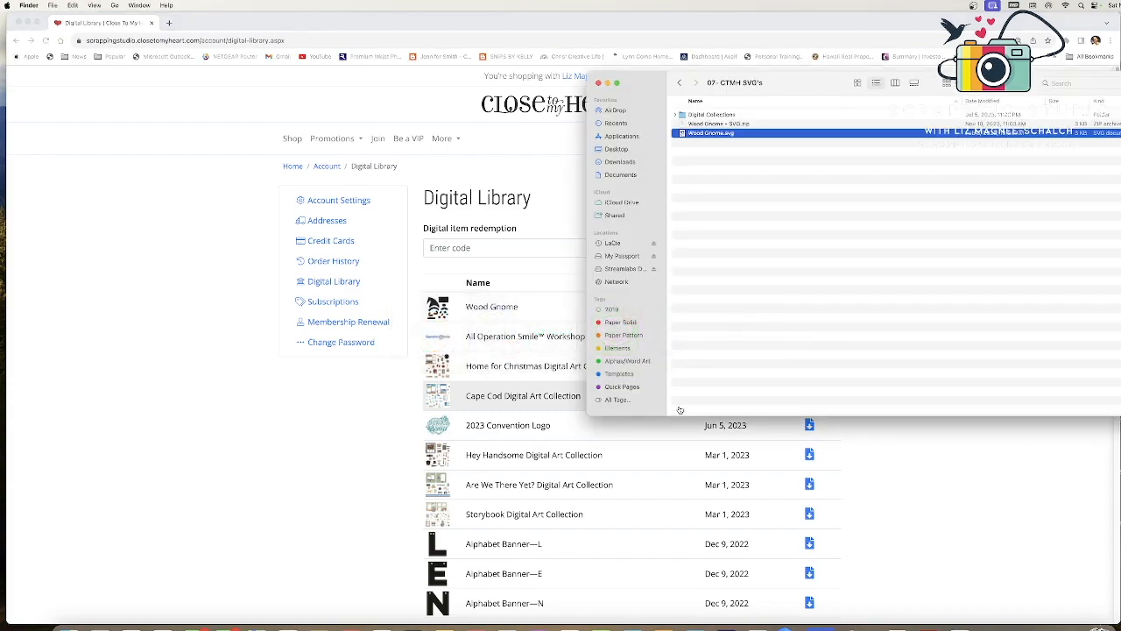
left_click_drag(796, 76, 567, 93)
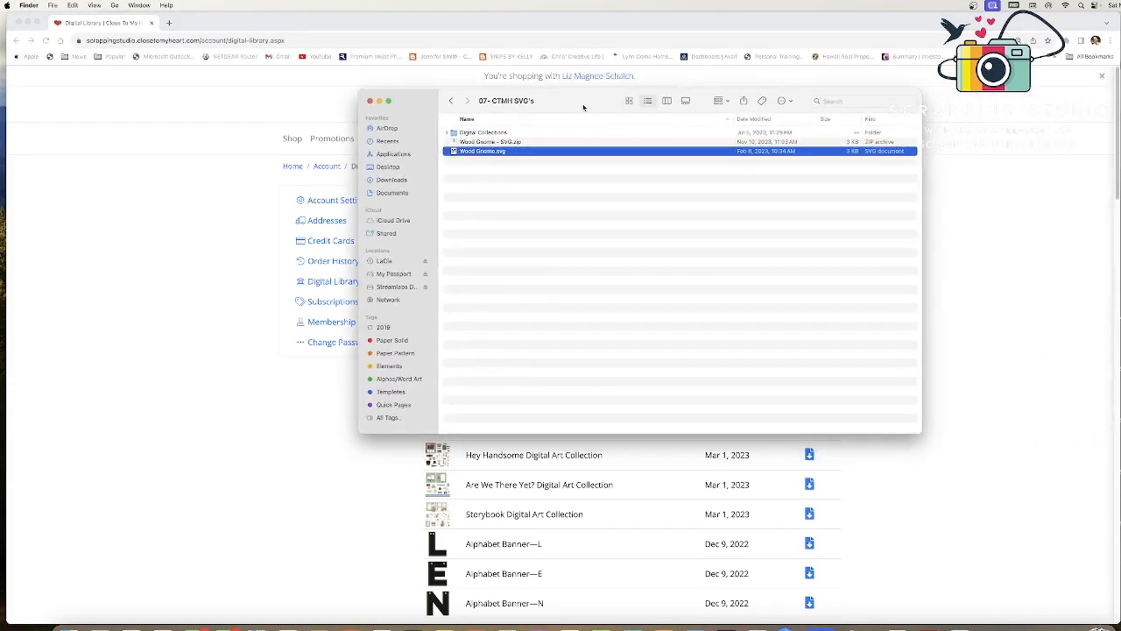
left_click(491, 143)
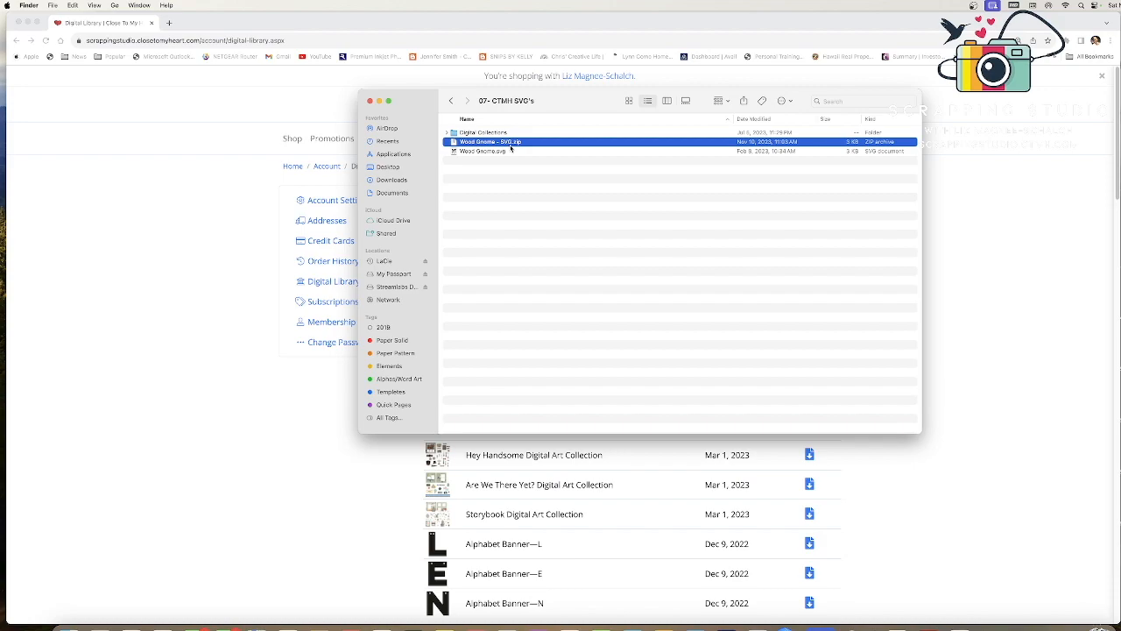
left_click(469, 153)
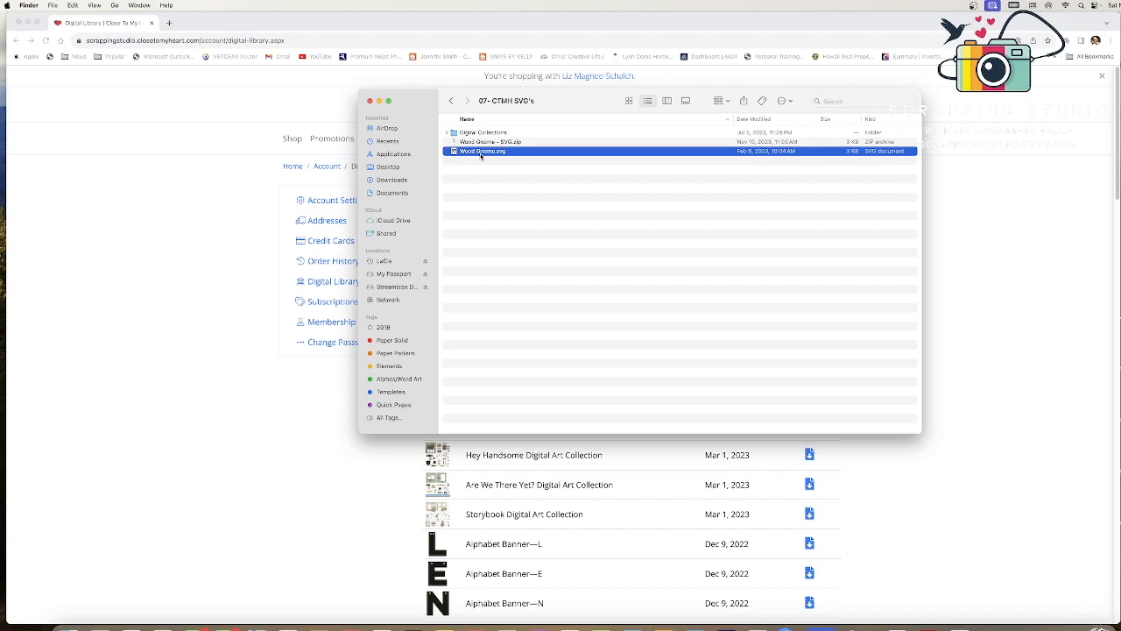
Step: Switch to Cricut Design Space and start a new project, saving the unsaved project on the canvas
key("super+Tab")
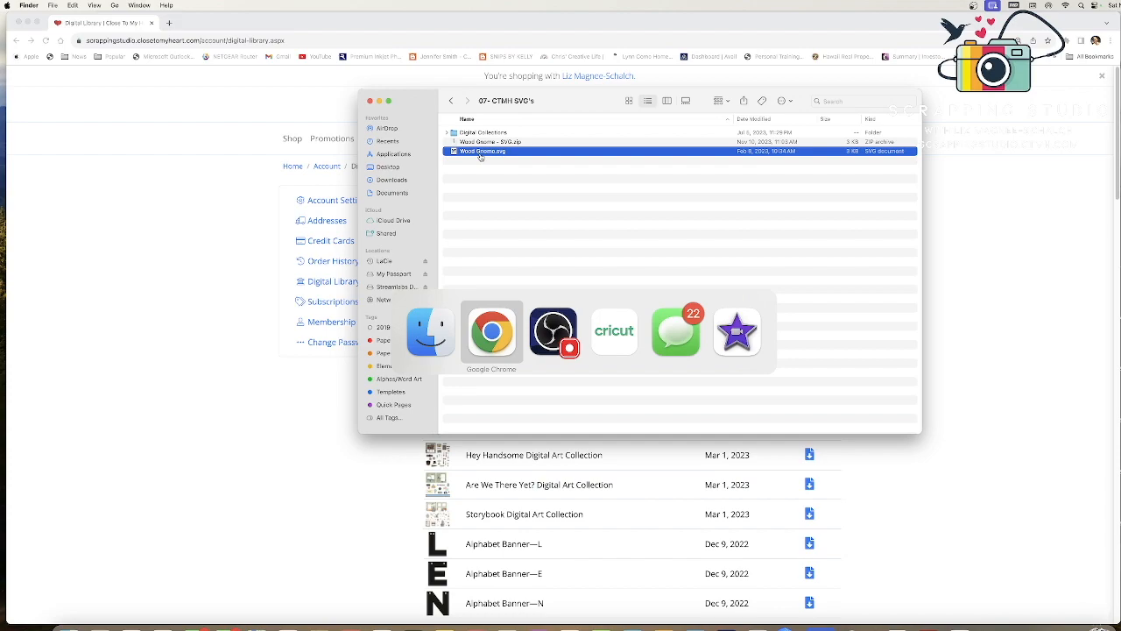
key("super+Tab")
key("super+Tab")
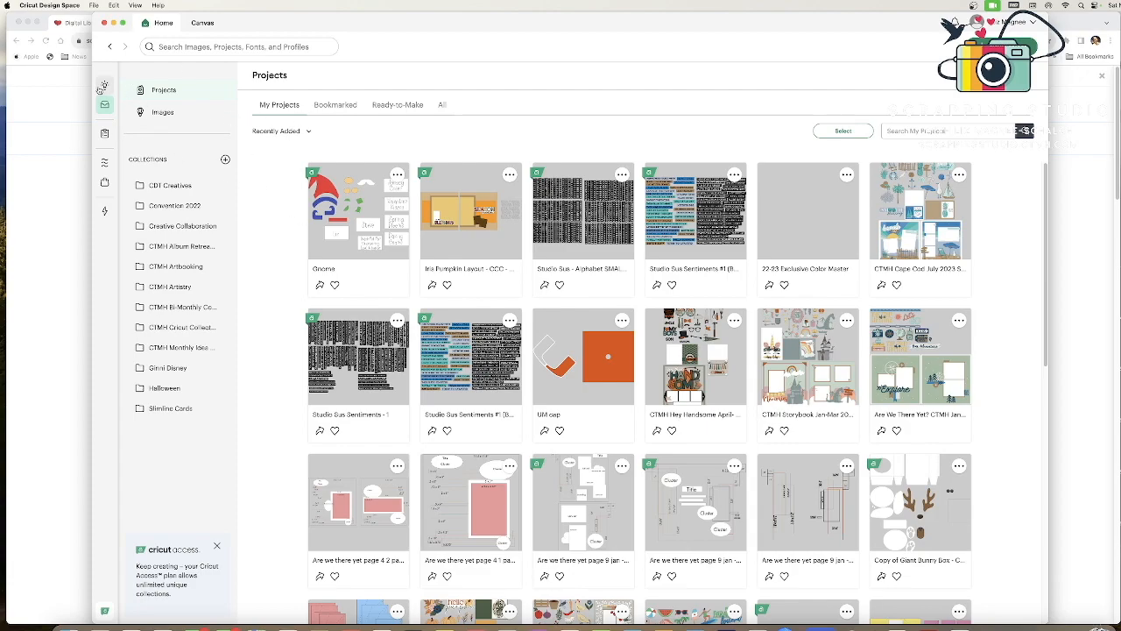
left_click(103, 87)
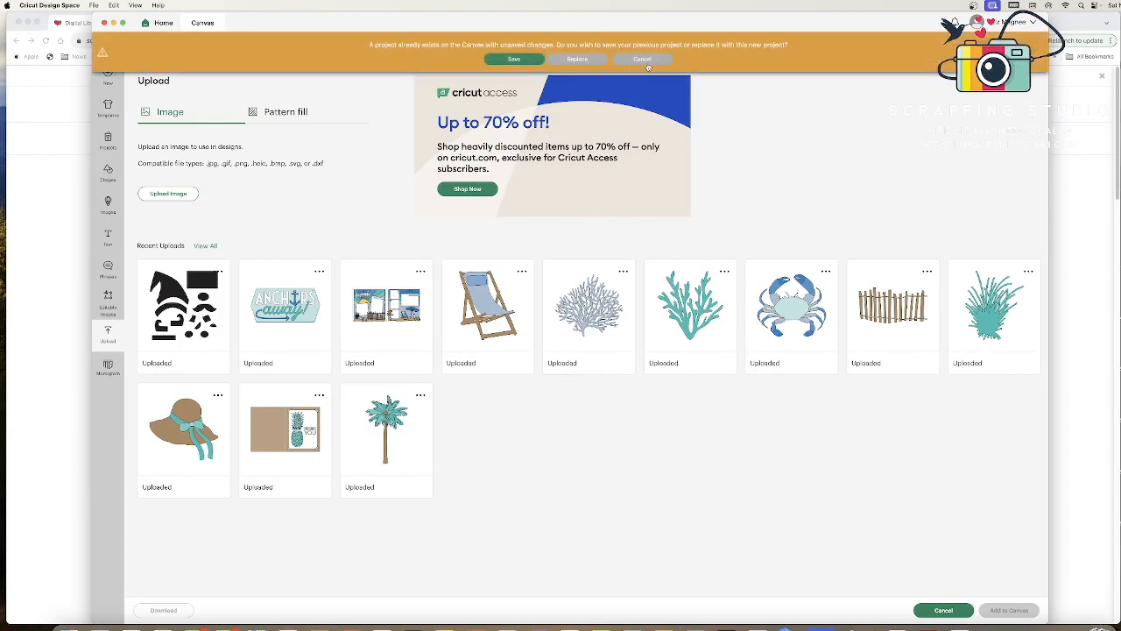
left_click(514, 59)
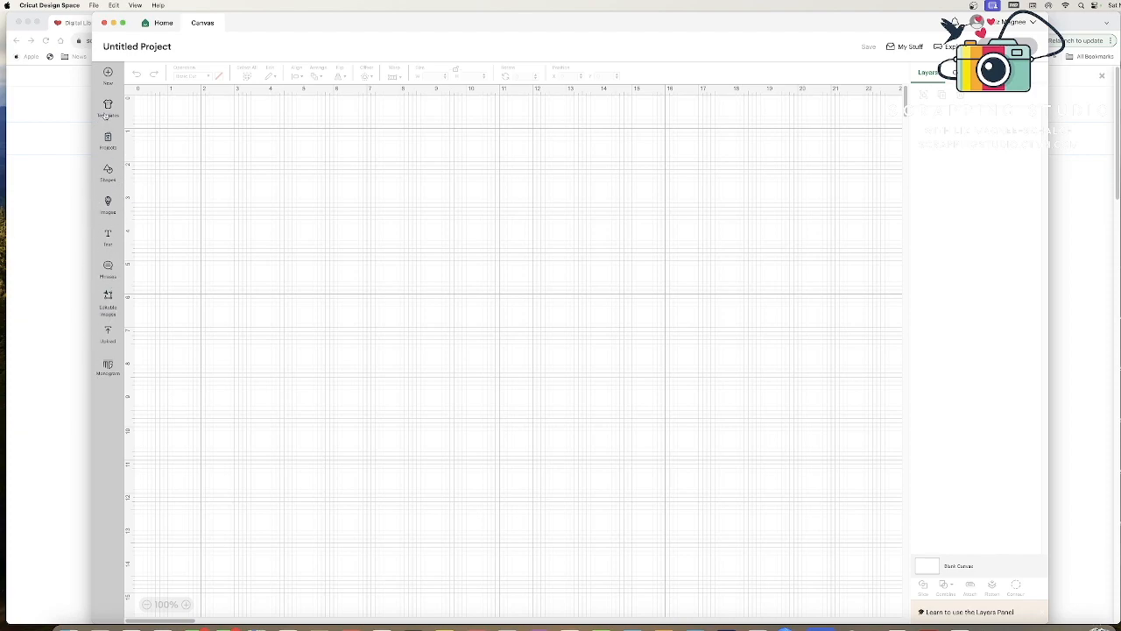
Step: Start a new image upload and supply the Wood Gnome.svg file from the 07- CTMH SVG's folder in Finder
left_click(108, 334)
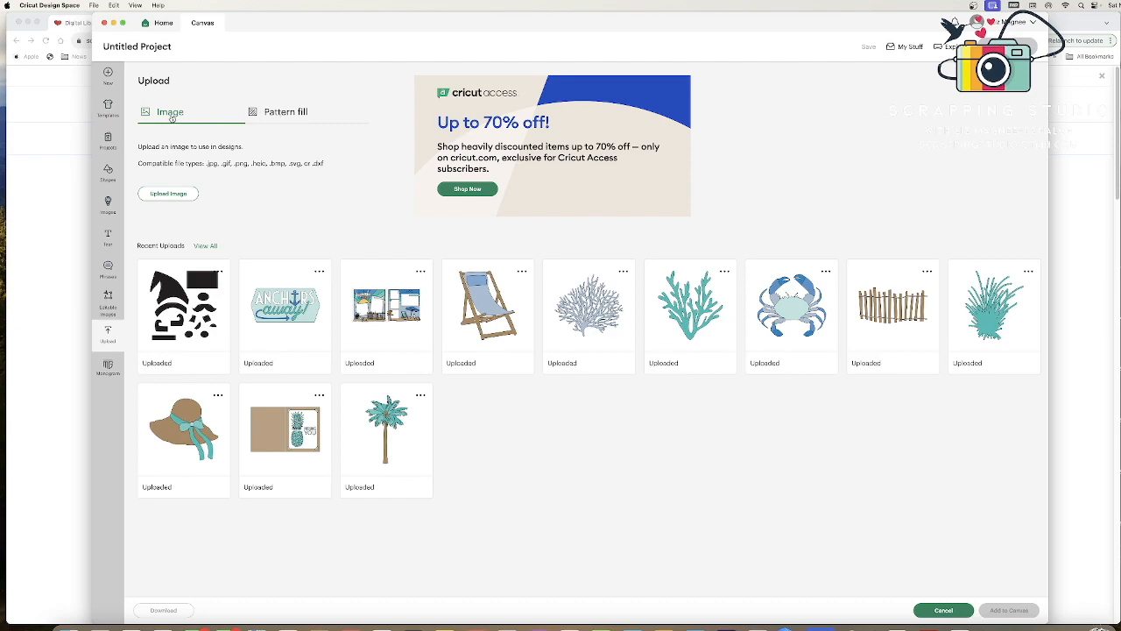
left_click(280, 120)
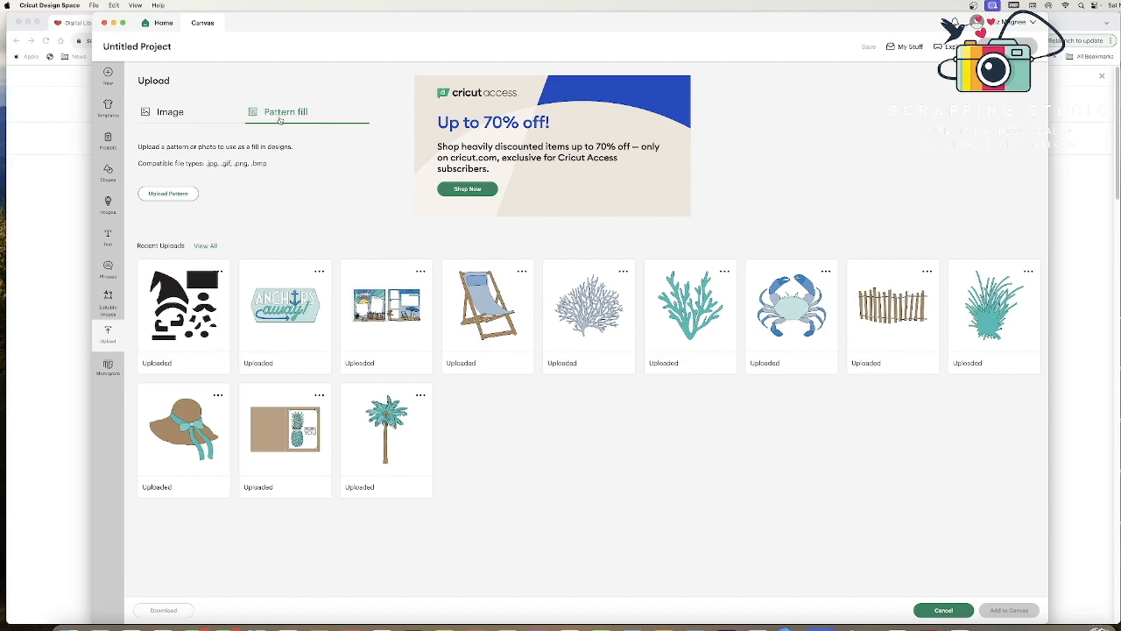
left_click(160, 116)
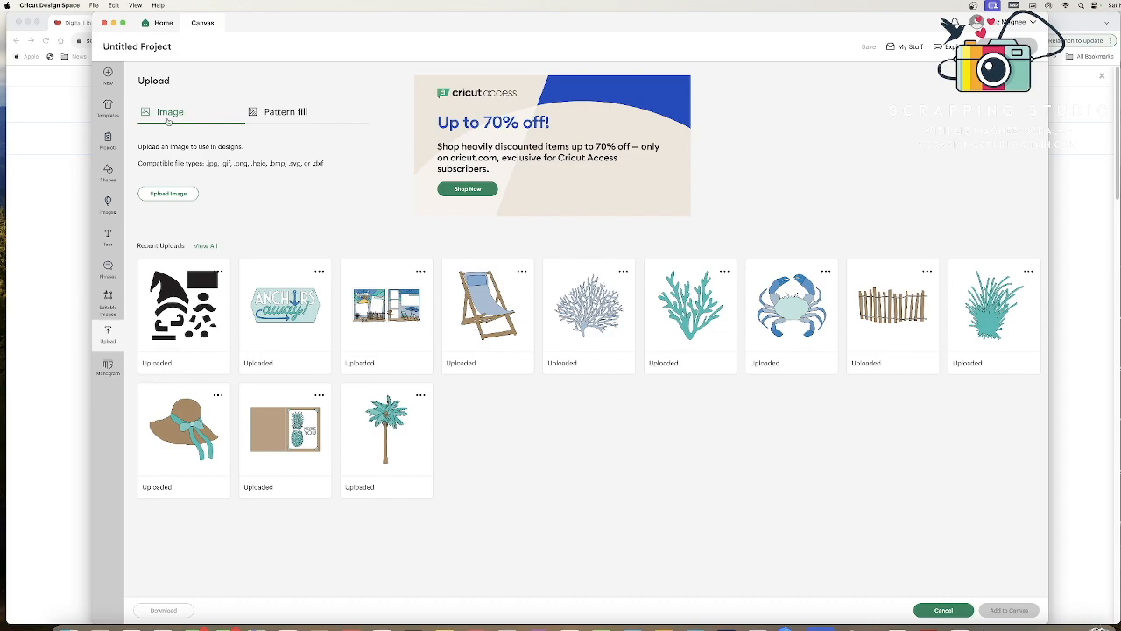
left_click(173, 196)
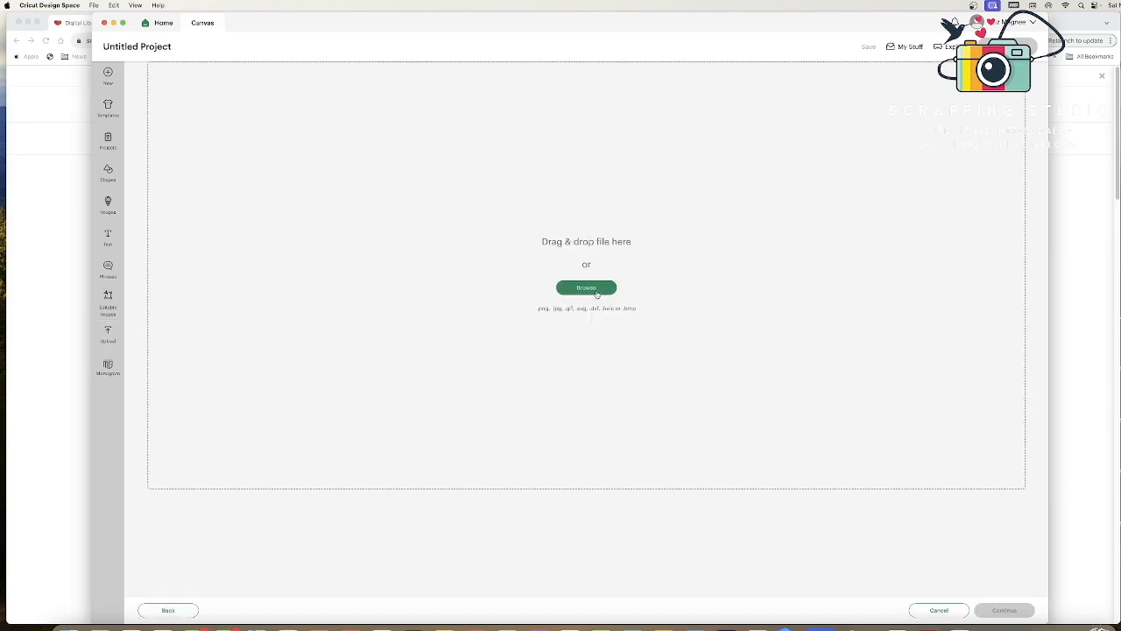
key("super+Tab")
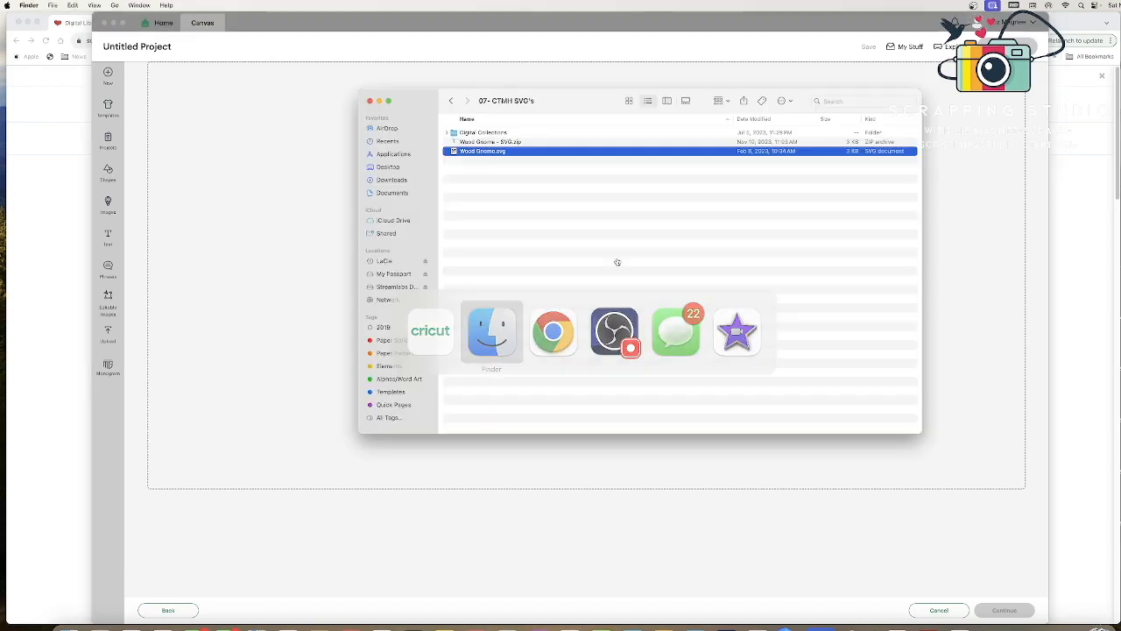
left_click_drag(593, 96, 737, 92)
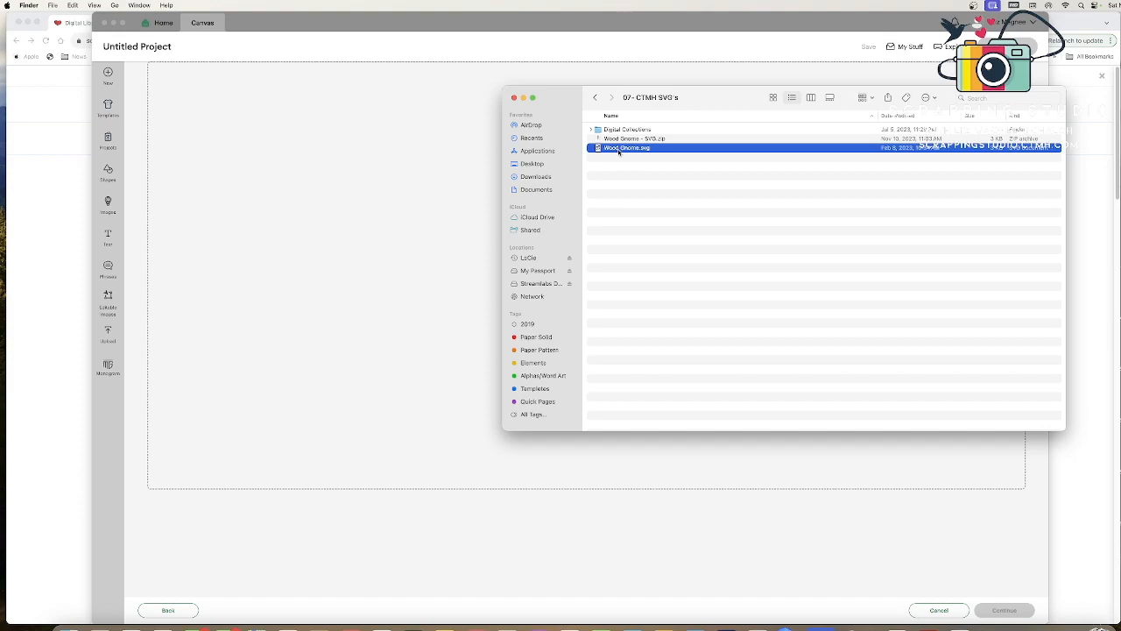
left_click_drag(618, 152, 403, 198)
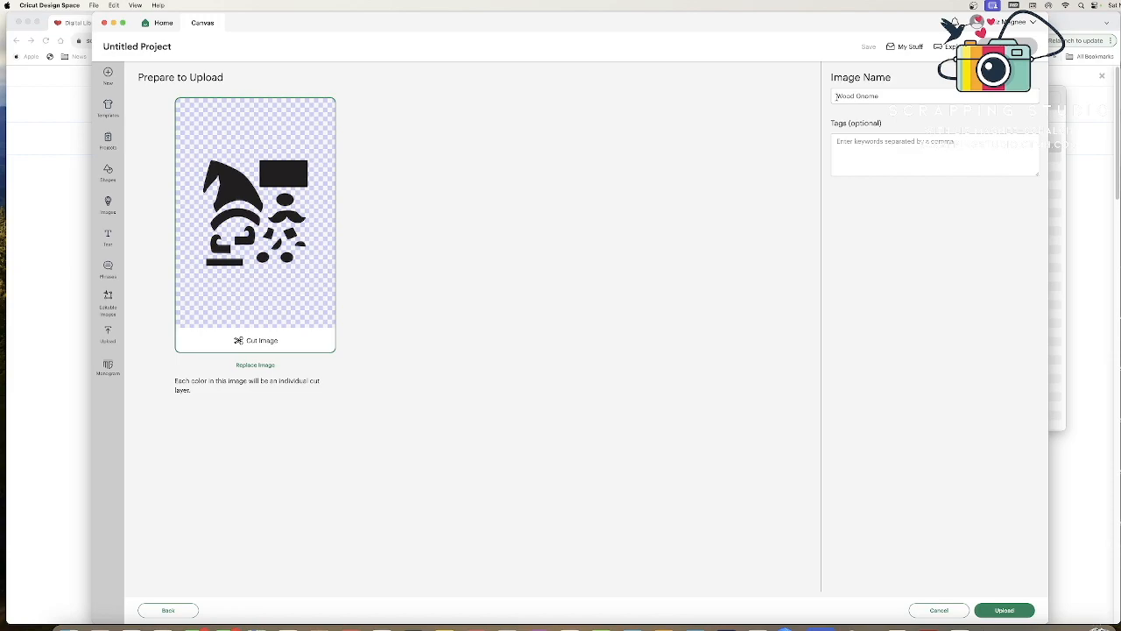
Step: Name the uploaded image CTMH Wood Gnome 2023
left_click(837, 97)
type("CTMH ")
type(" 2023")
Step: Add comma-separated keyword tags describing the gnome pieces, including santa boots, and upload the image
left_click(855, 141)
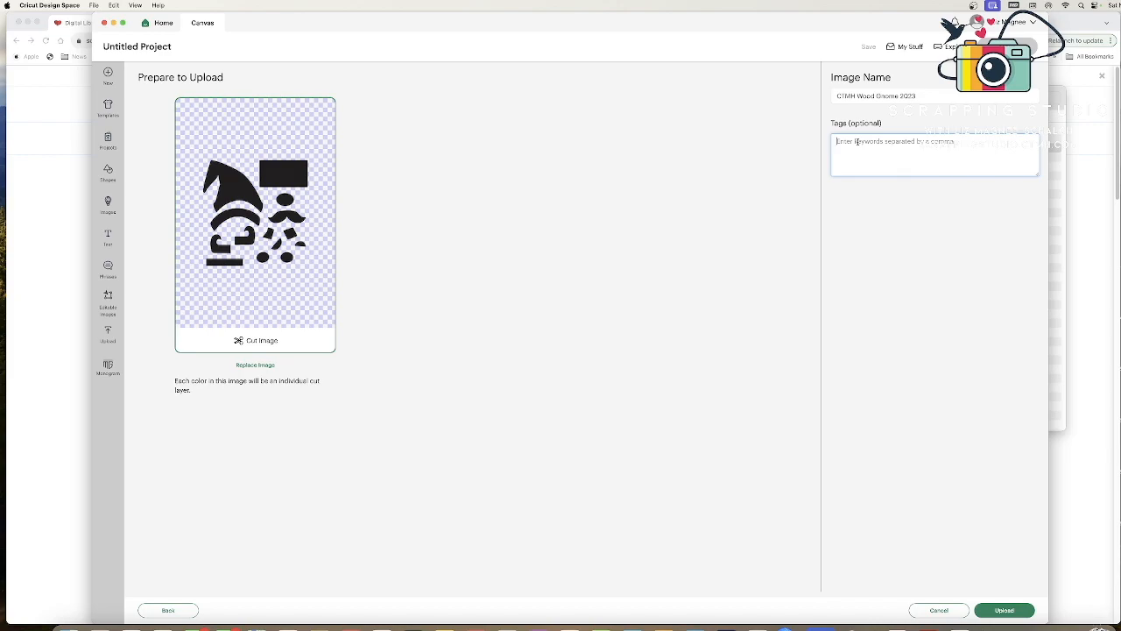
type("mu")
type("s")
type("ta")
type("oots")
type(", santa")
type("on")
type("net")
type(", santa boots")
left_click(1004, 613)
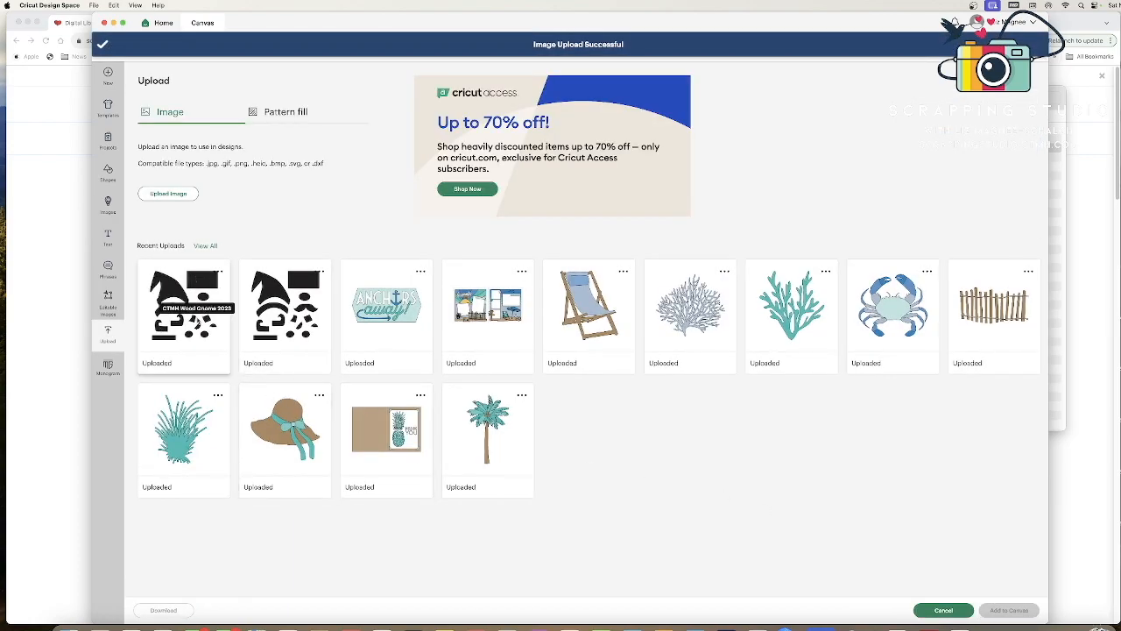
Step: Shrink the application window and add the uploaded CTMH Wood Gnome 2023 image to the canvas
left_click(203, 334)
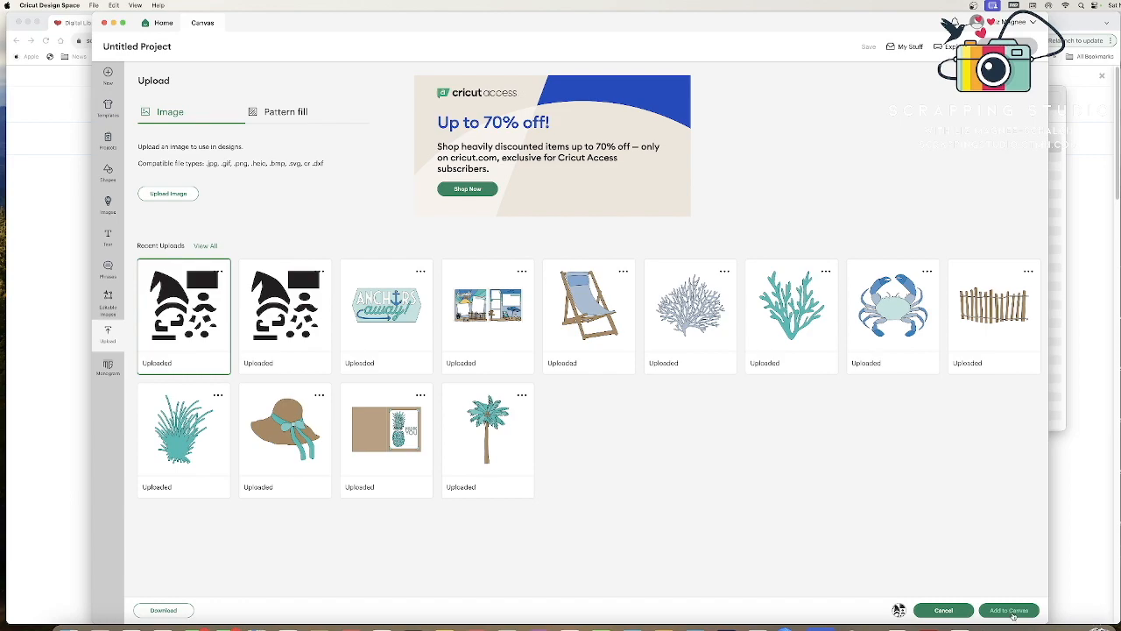
left_click_drag(935, 24, 931, 24)
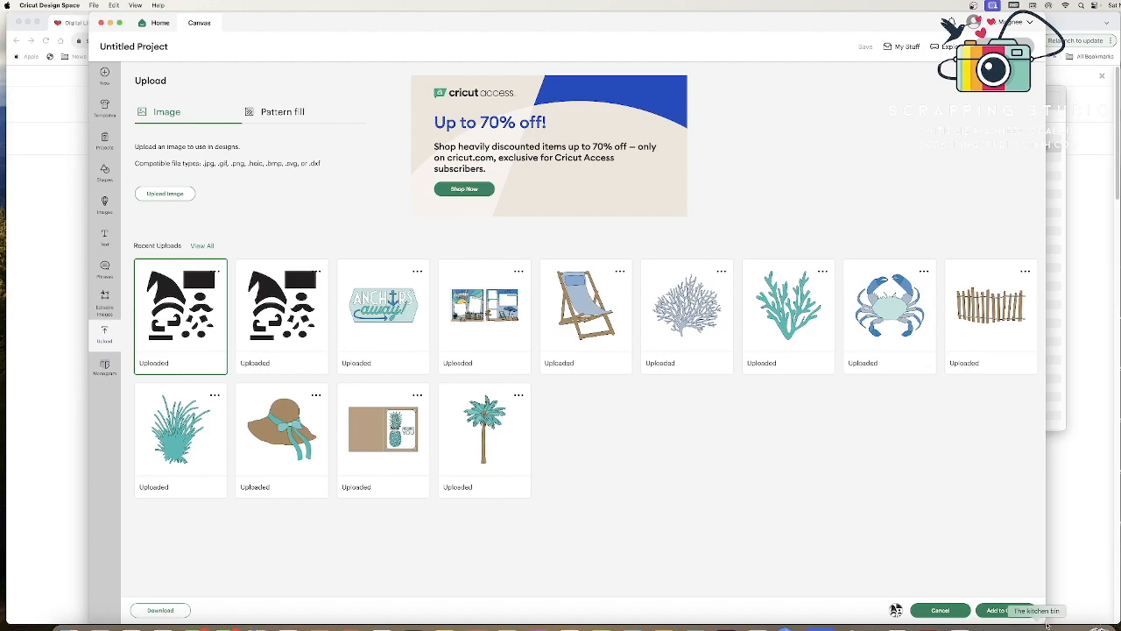
left_click_drag(1045, 622, 1008, 529)
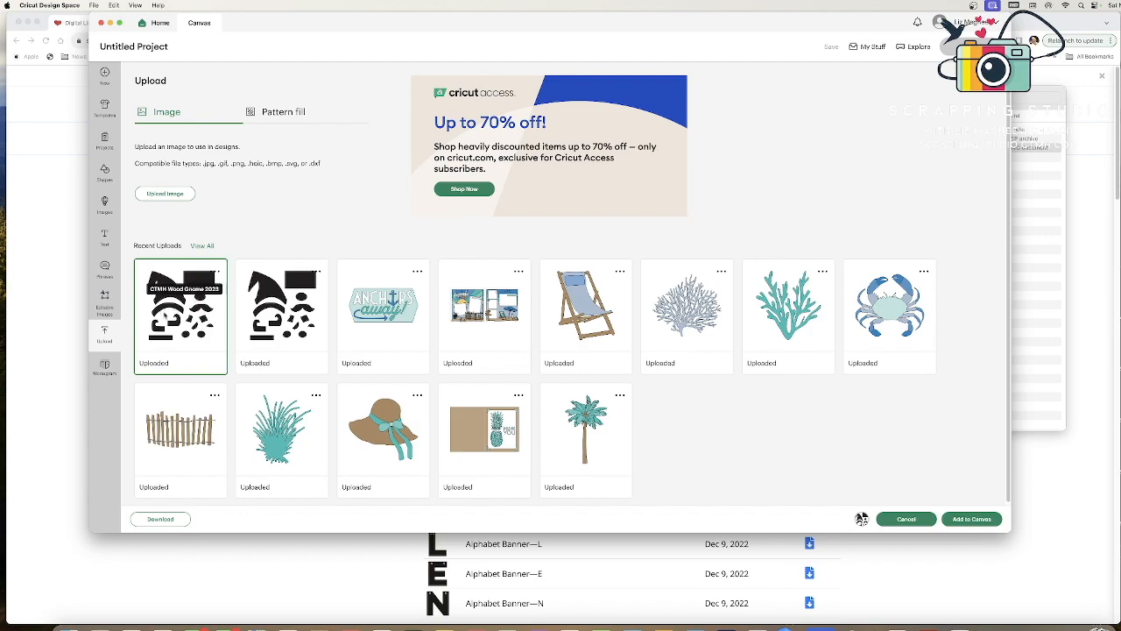
left_click(970, 520)
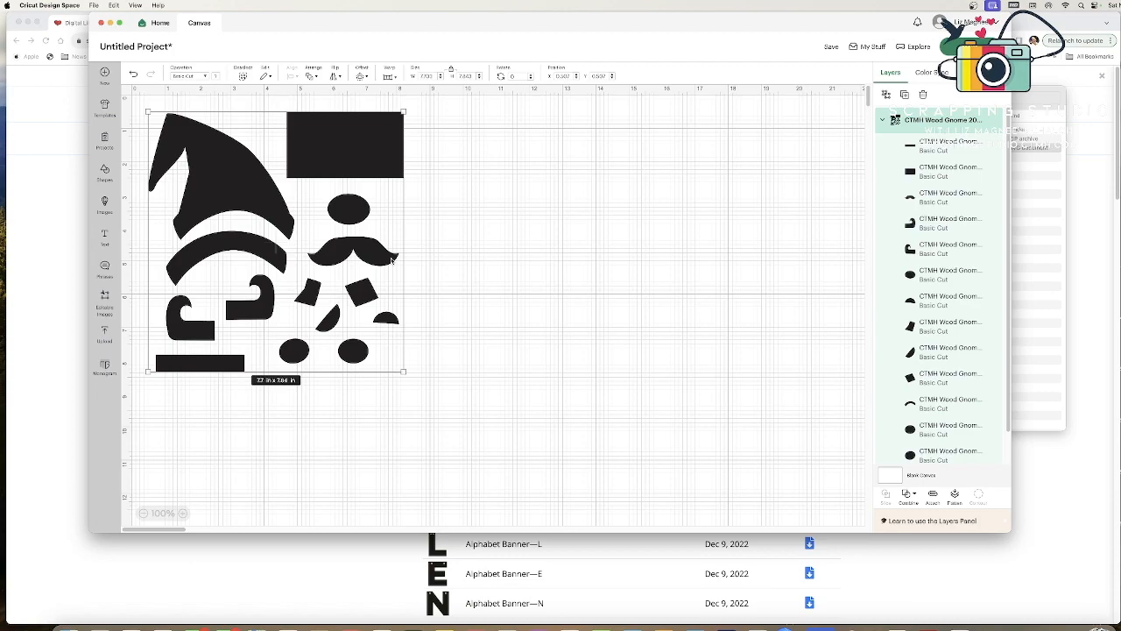
Step: Move the gnome design away from the canvas corner and ungroup it into separate pieces
left_click_drag(392, 259, 477, 234)
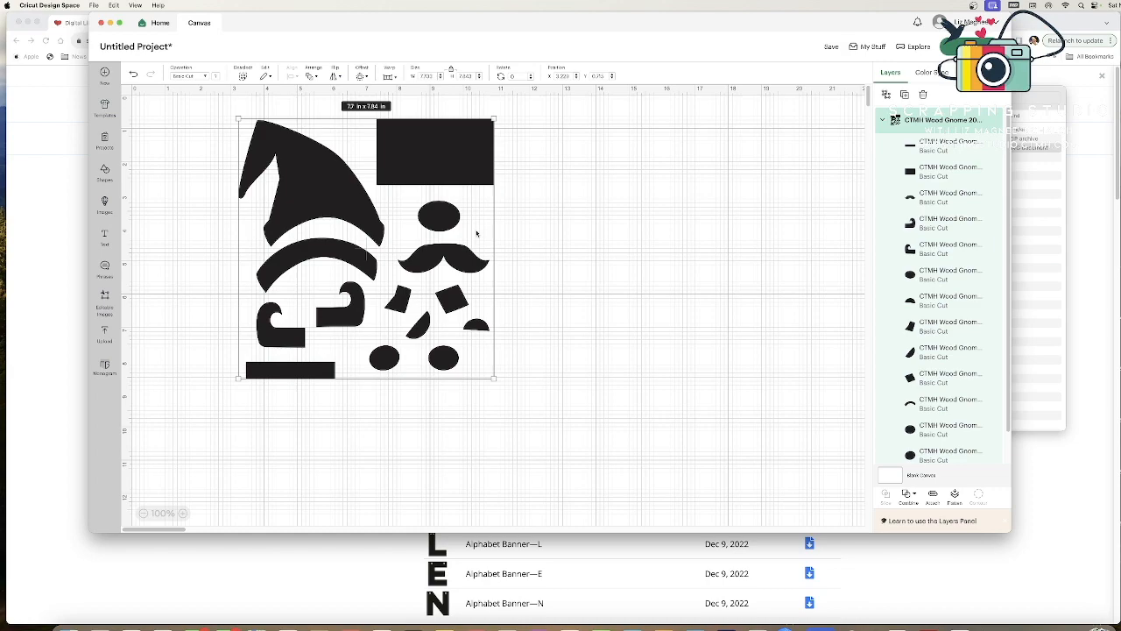
right_click(476, 233)
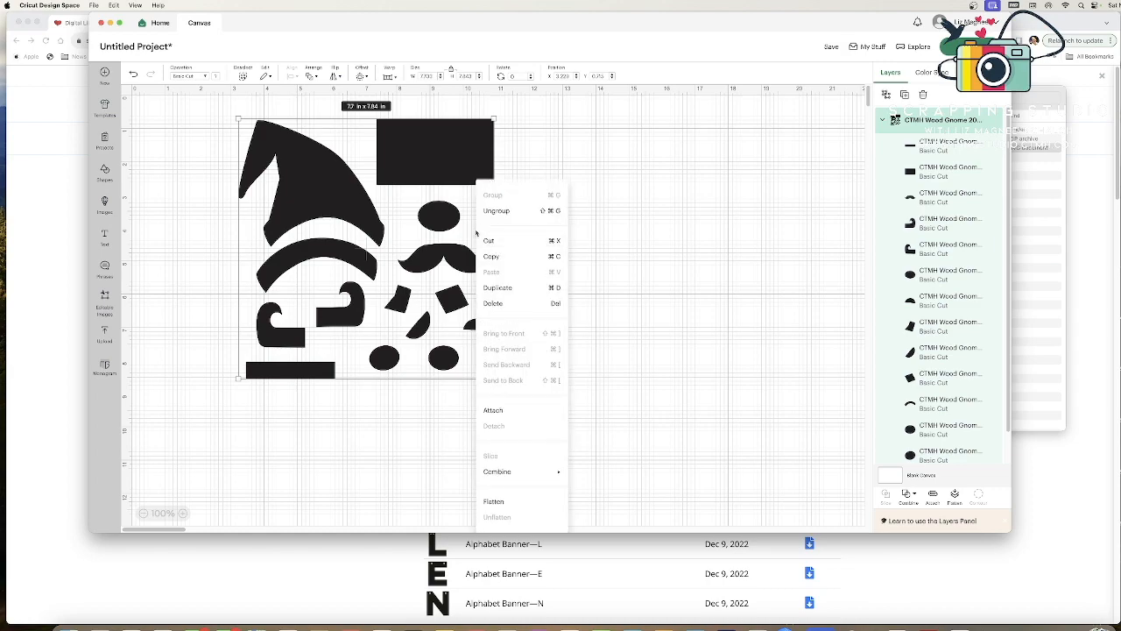
left_click(467, 233)
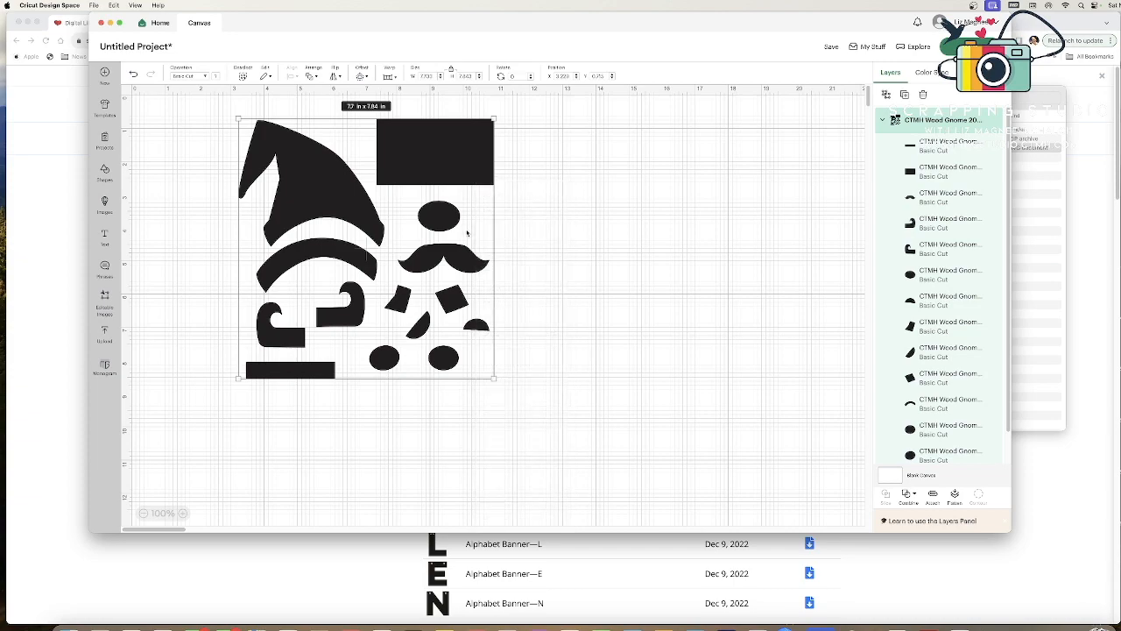
right_click(466, 232)
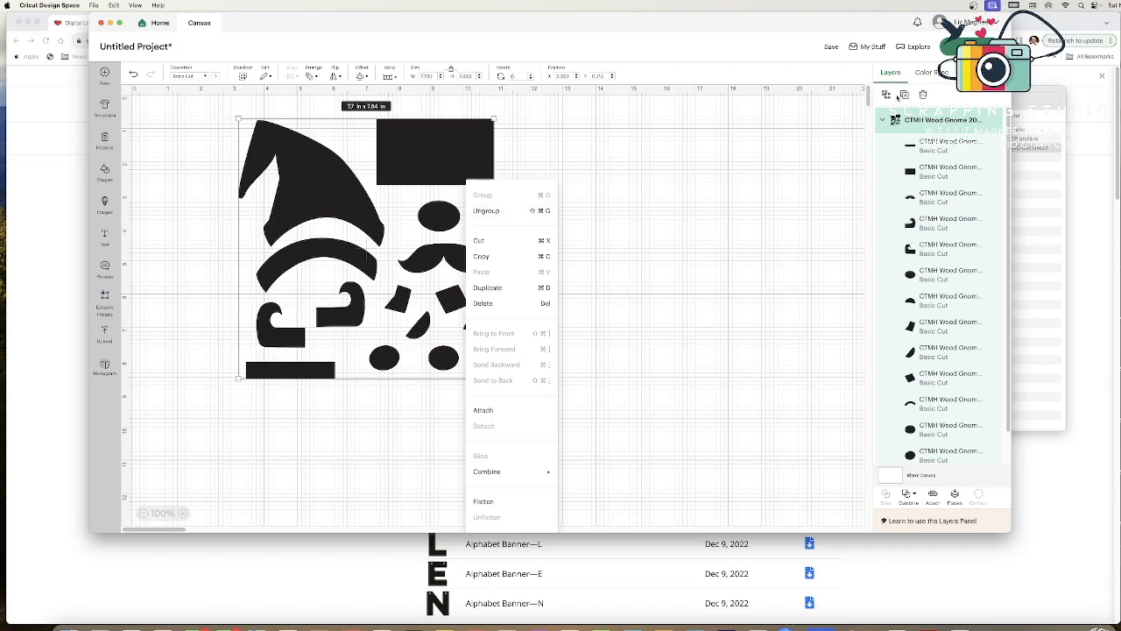
left_click(882, 102)
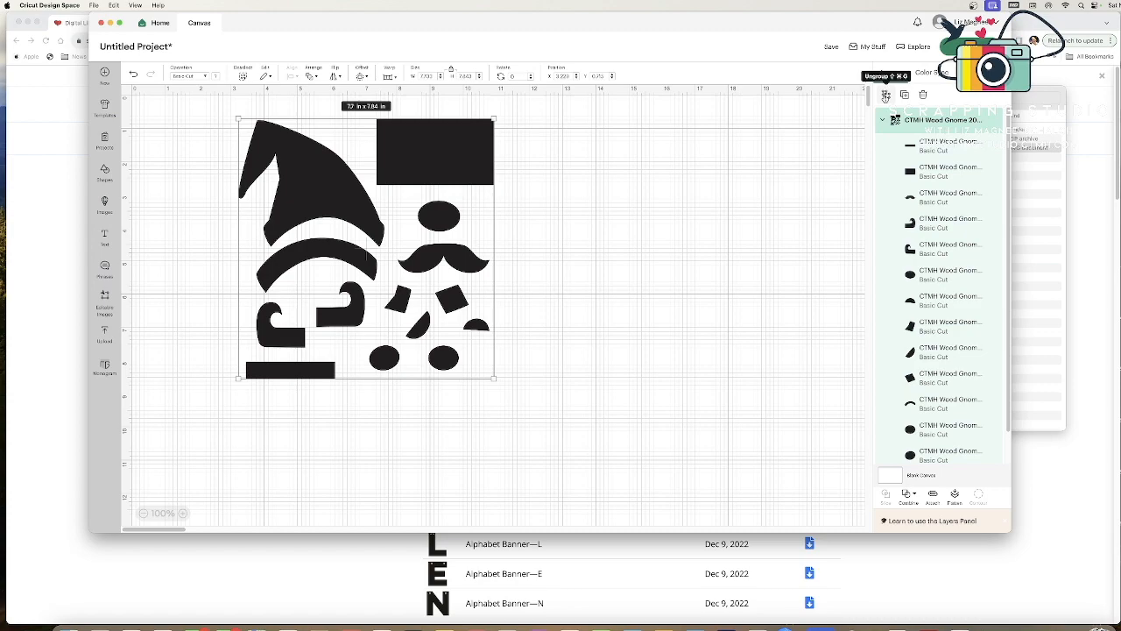
right_click(473, 224)
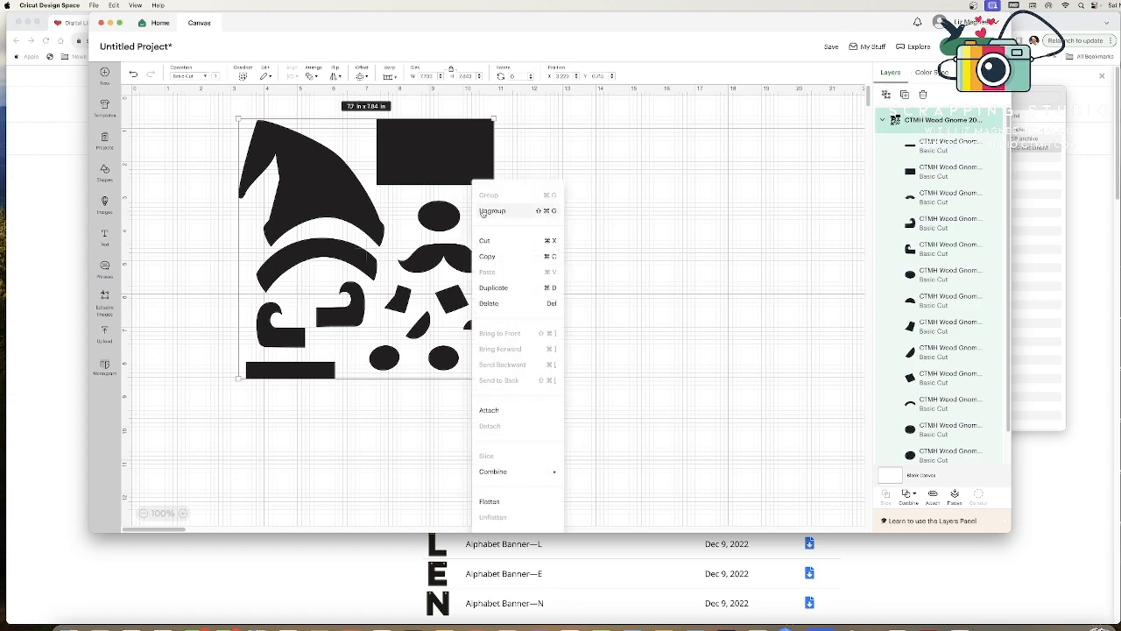
left_click(483, 213)
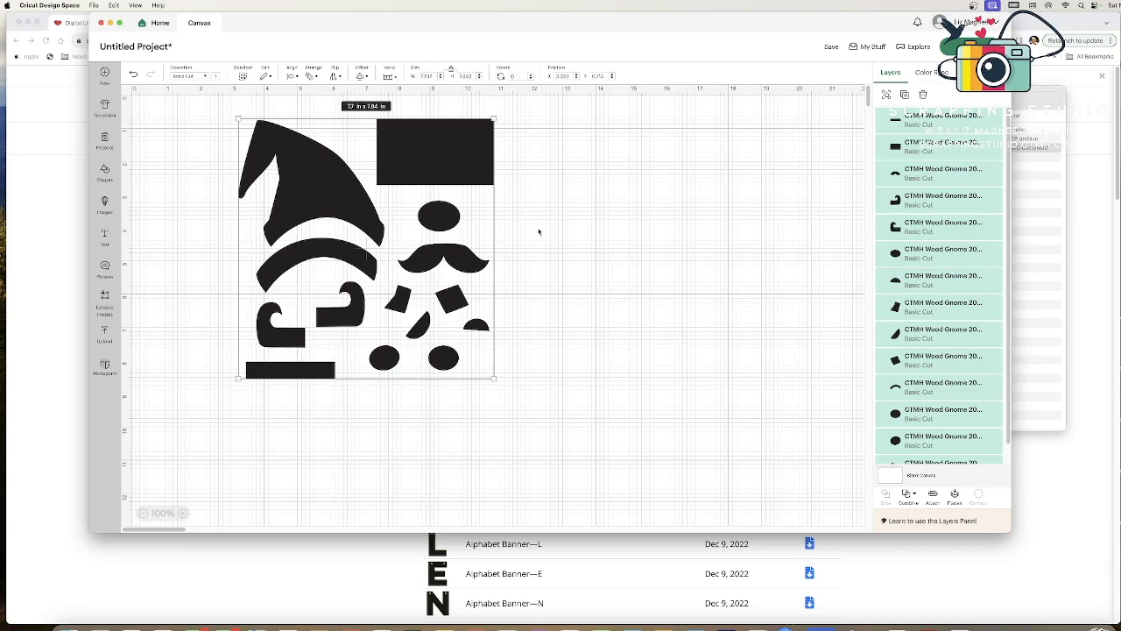
left_click(545, 276)
Step: Move the large rectangle and the mustache clear of the other pieces and cluster the three ovals beside the hat
left_click_drag(483, 173, 670, 179)
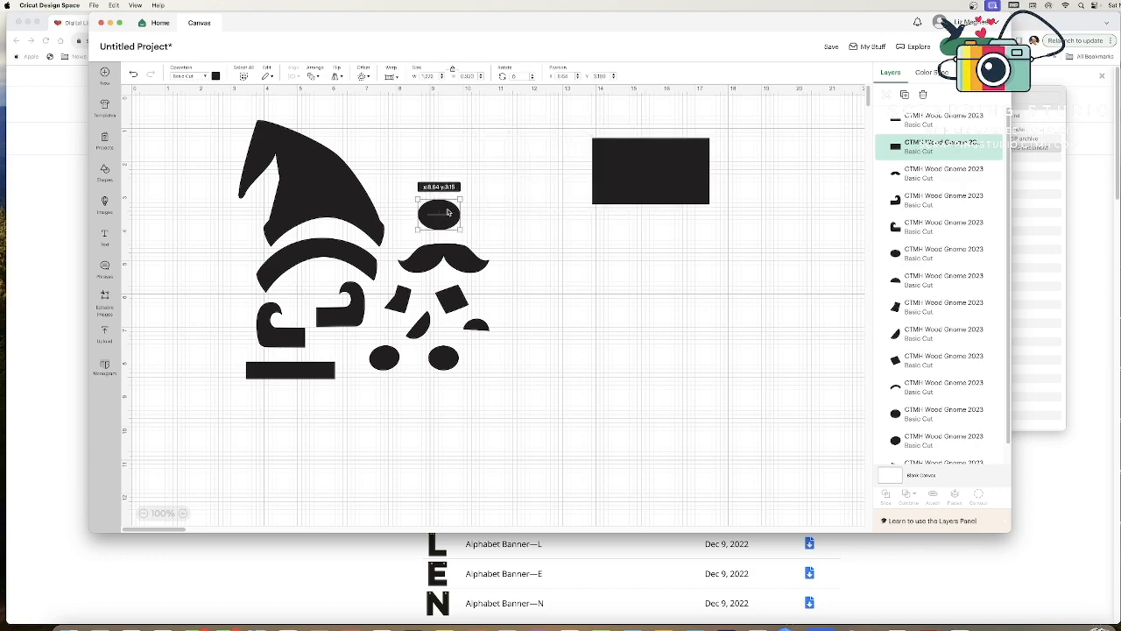
left_click_drag(439, 217, 432, 158)
left_click_drag(443, 358, 409, 202)
left_click_drag(379, 357, 452, 198)
left_click_drag(448, 262, 528, 230)
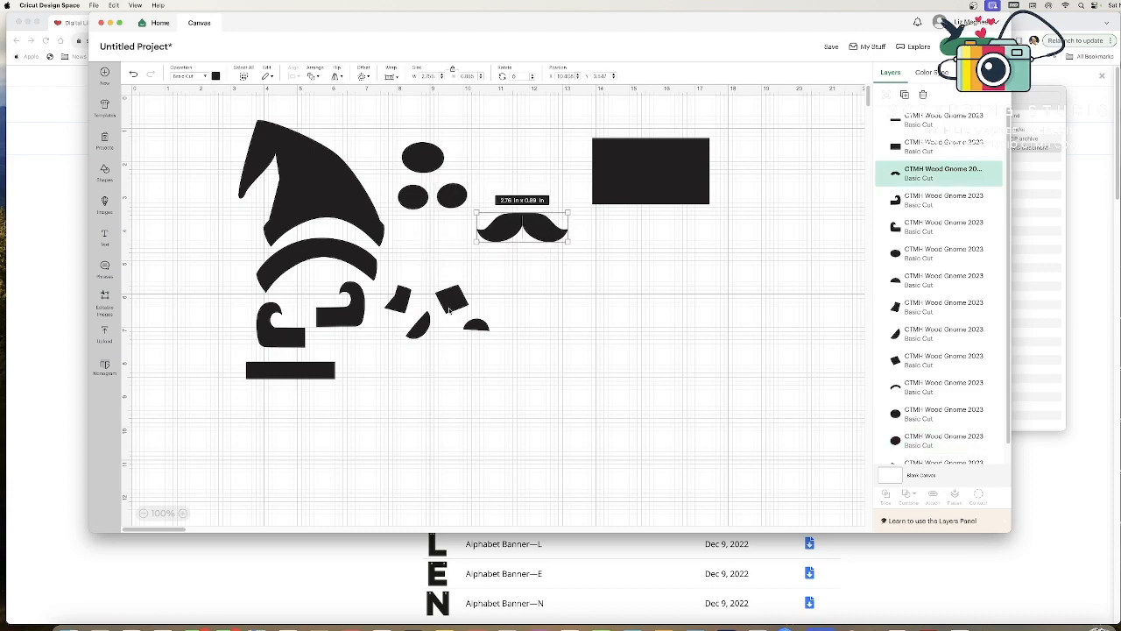
Step: Cluster the four small patch pieces together below the ovals
left_click_drag(403, 299, 419, 261)
left_click_drag(452, 300, 459, 274)
left_click_drag(476, 329, 474, 304)
left_click_drag(419, 329, 420, 309)
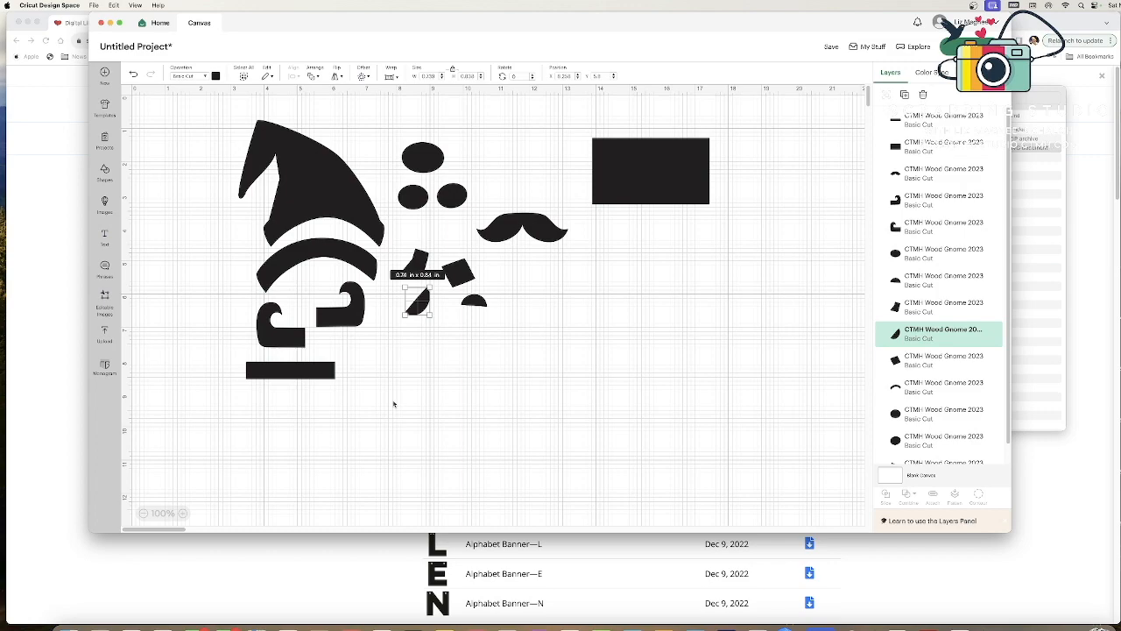
Step: Recolor the mustache and the large rectangle white and place them together, with the mustache centered below the rectangle
left_click_drag(640, 163, 571, 151)
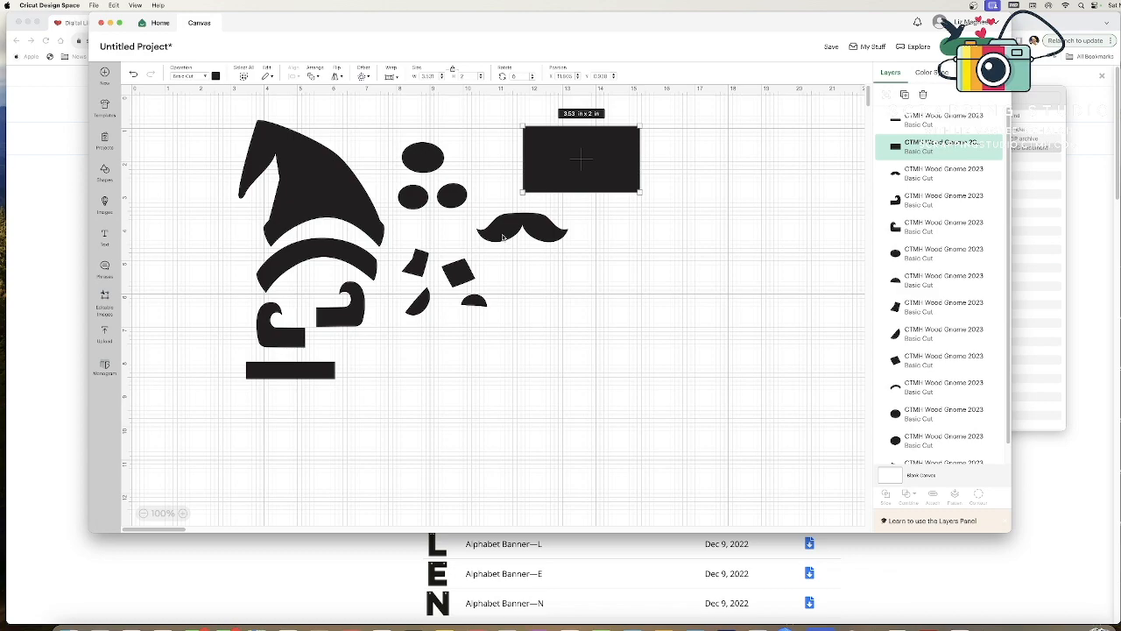
left_click(503, 236)
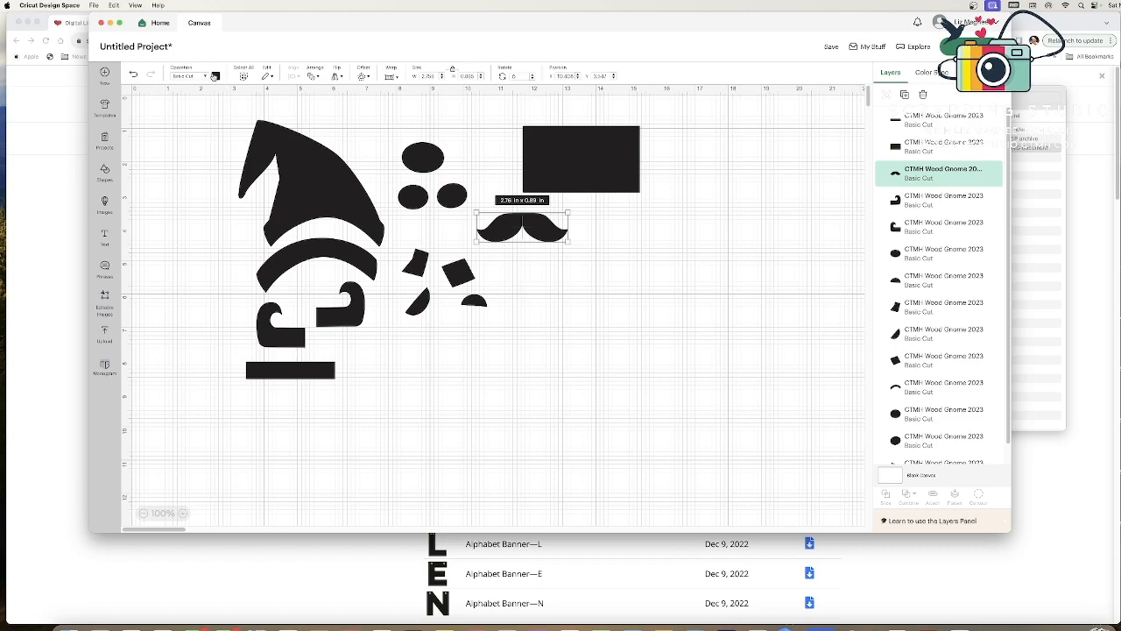
left_click(215, 77)
left_click(233, 166)
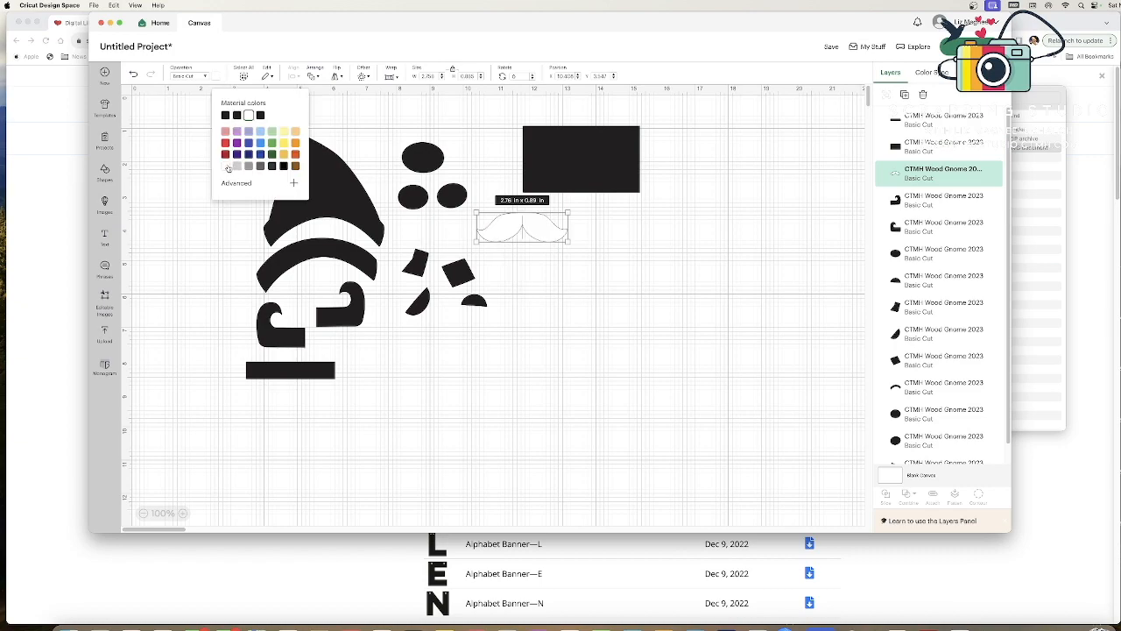
left_click(605, 170)
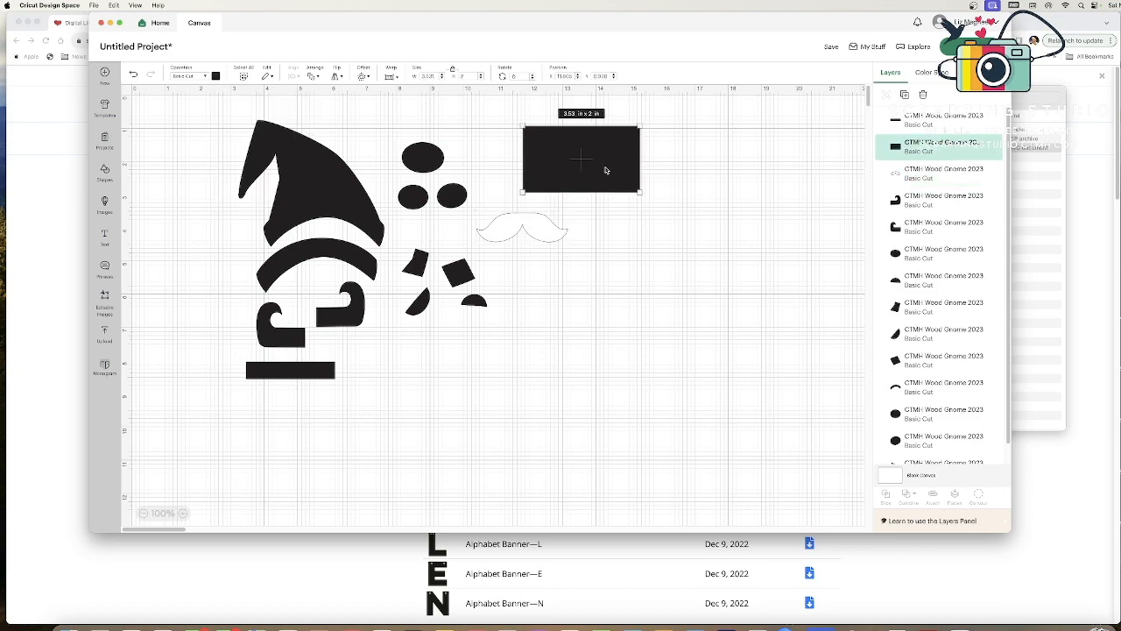
left_click(216, 77)
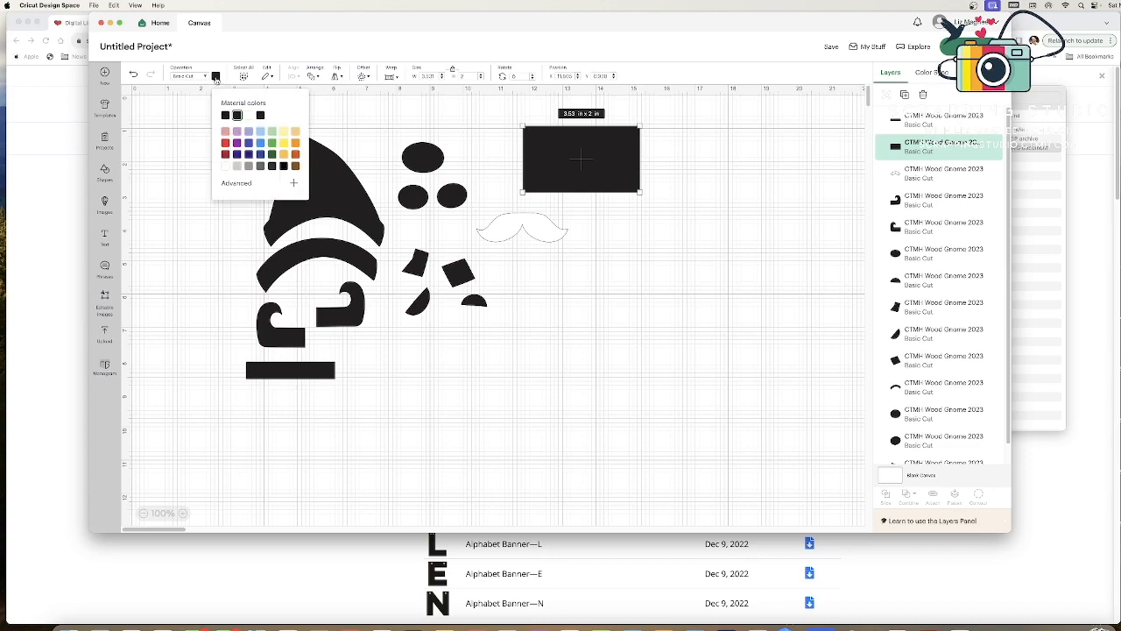
left_click(248, 116)
left_click_drag(537, 232, 594, 229)
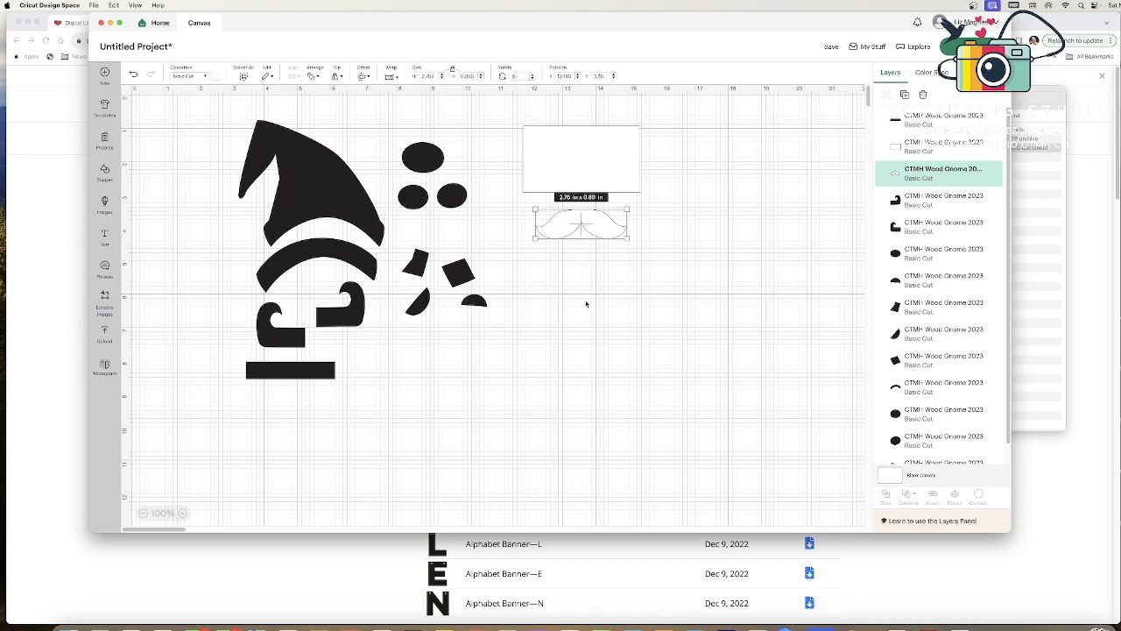
Step: Recolor the three ovals light orange as the gnome's skin-toned pieces
left_click(424, 159)
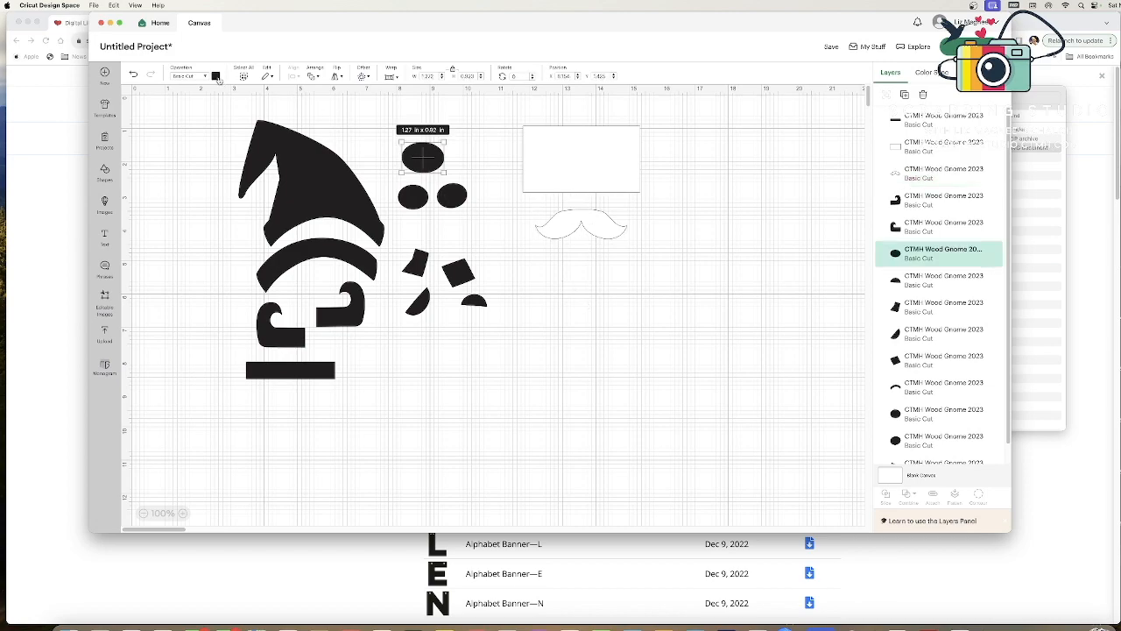
left_click(216, 76)
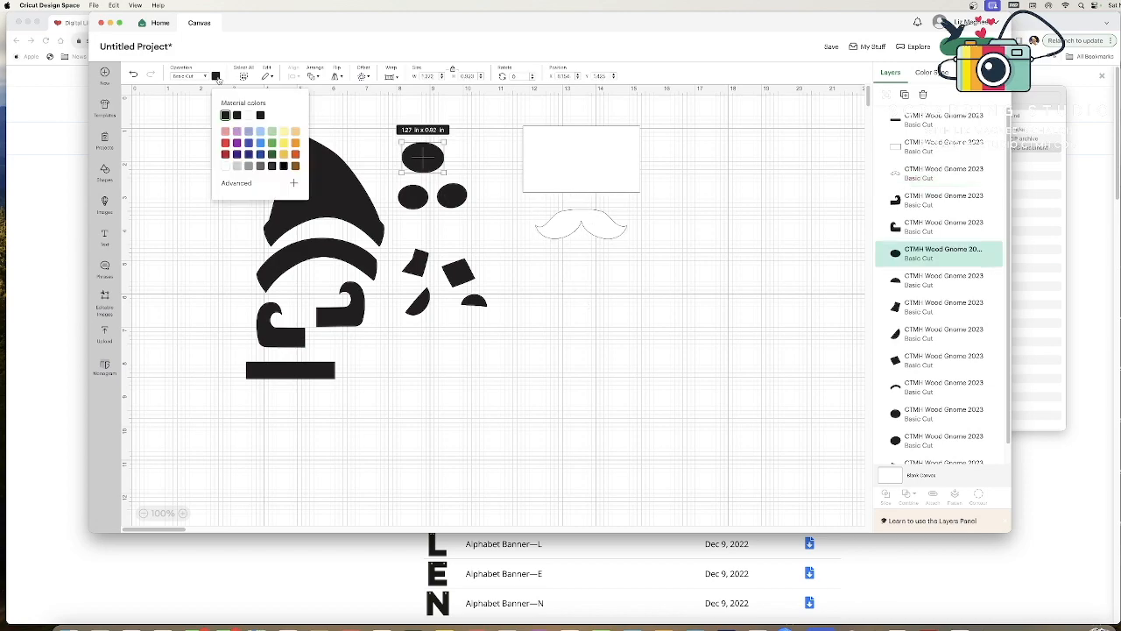
left_click(296, 131)
left_click(418, 197)
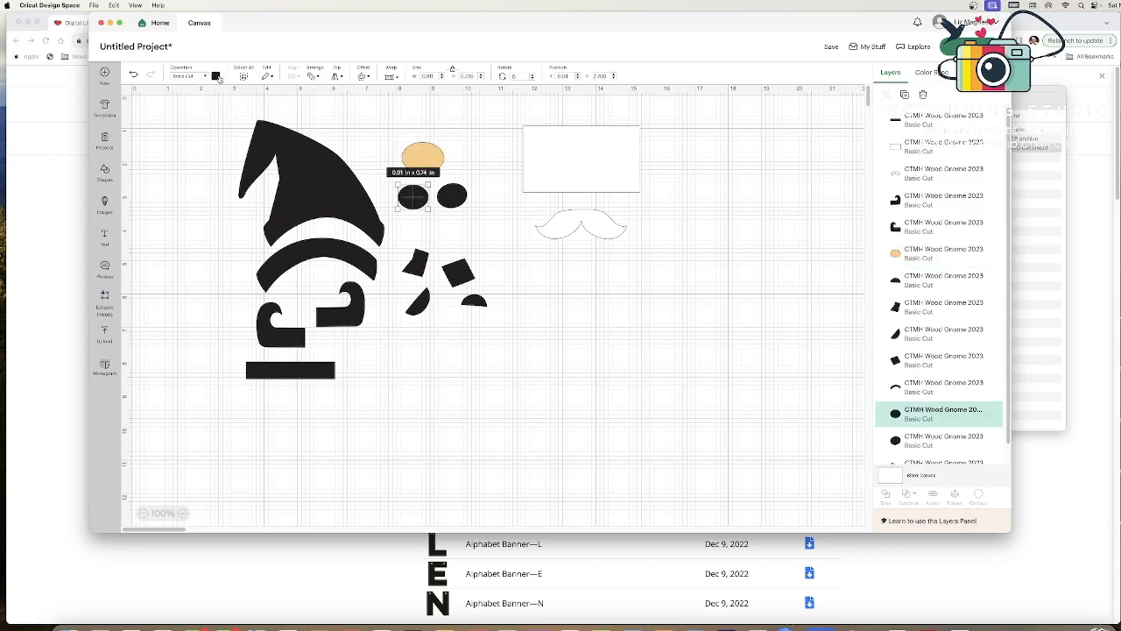
left_click(218, 77)
left_click(236, 114)
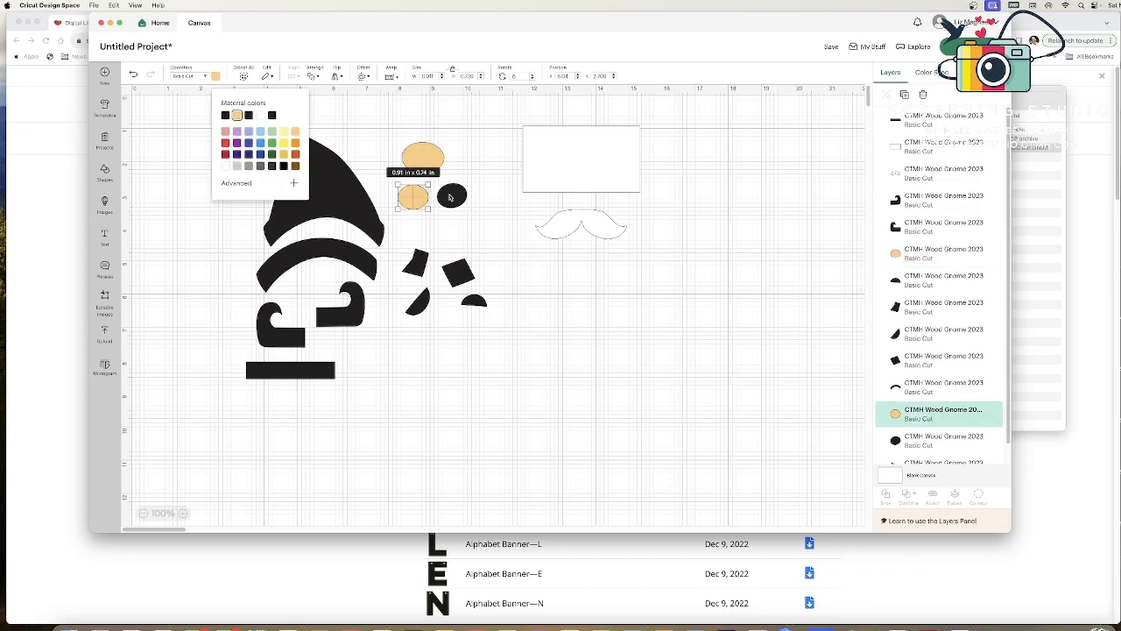
left_click(451, 195)
left_click(216, 77)
left_click(237, 115)
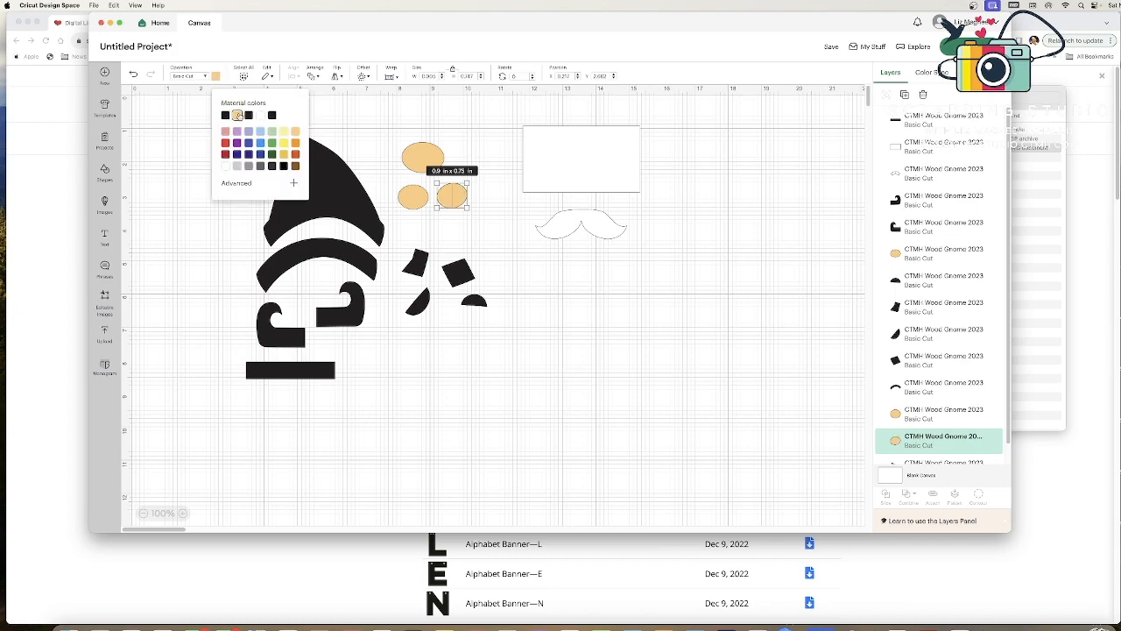
left_click(508, 246)
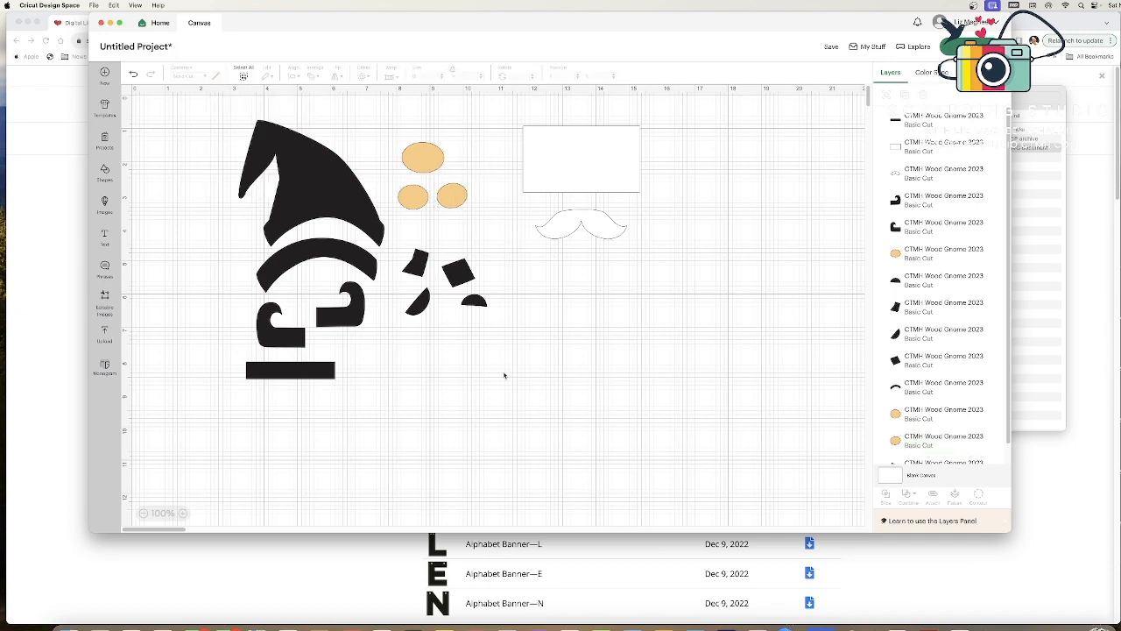
Step: Recolor the hat blue and the curved hat band below it red
left_click(332, 208)
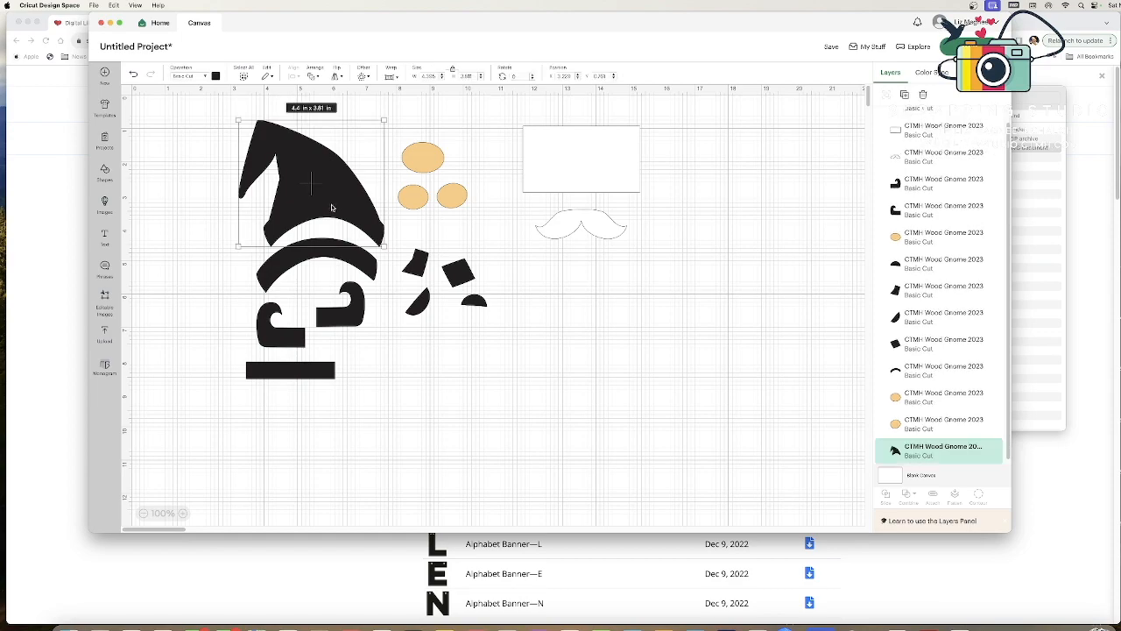
left_click(217, 77)
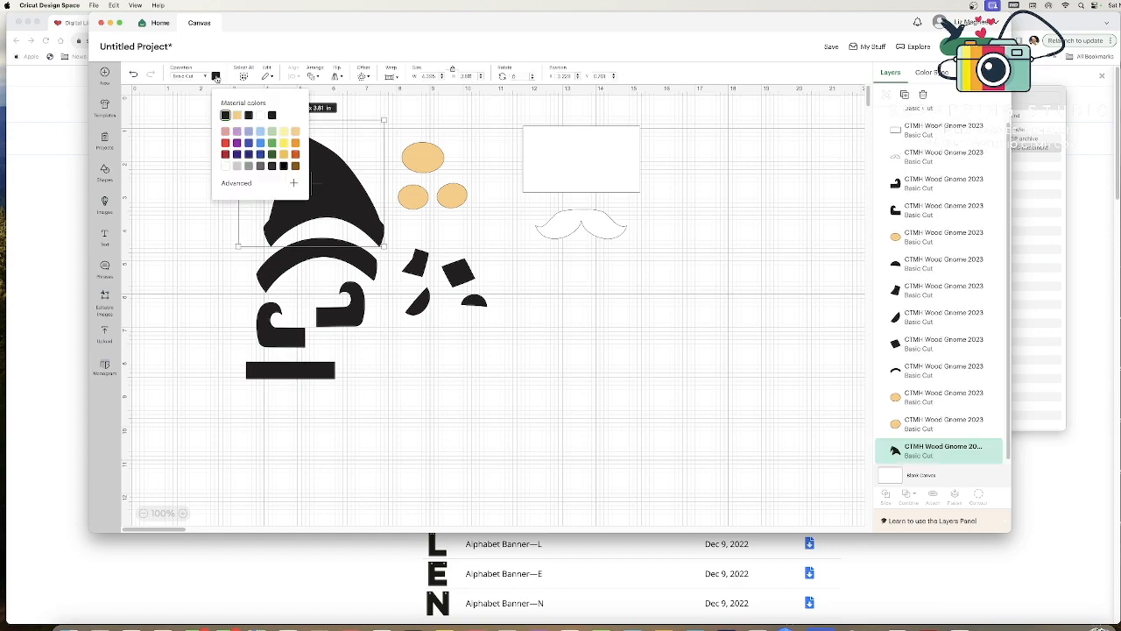
left_click(248, 155)
left_click(506, 293)
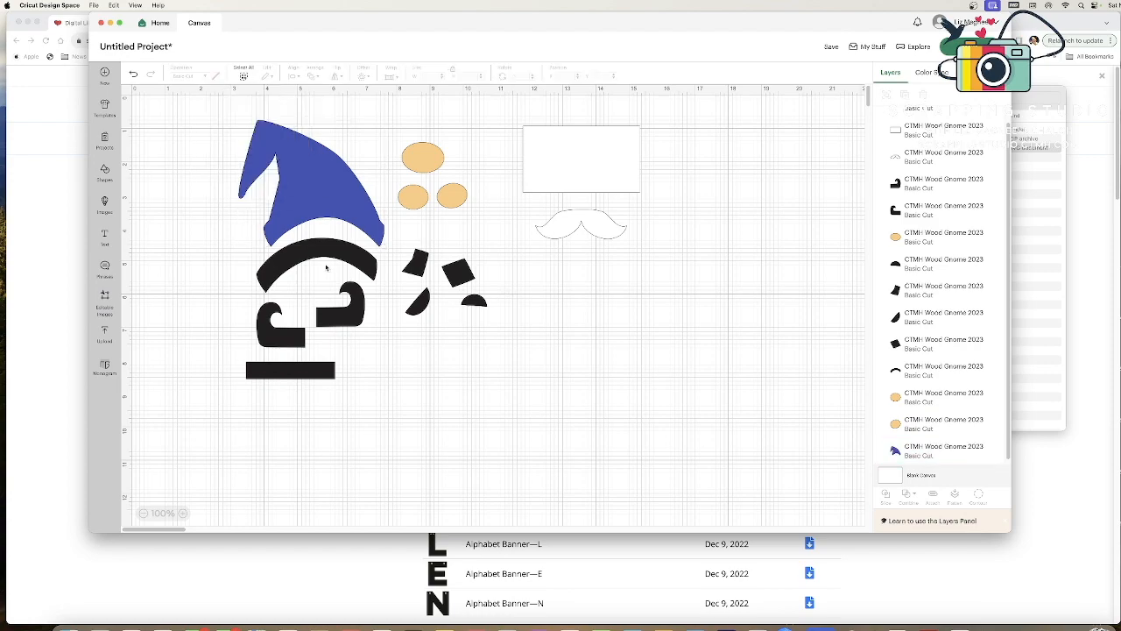
left_click(306, 258)
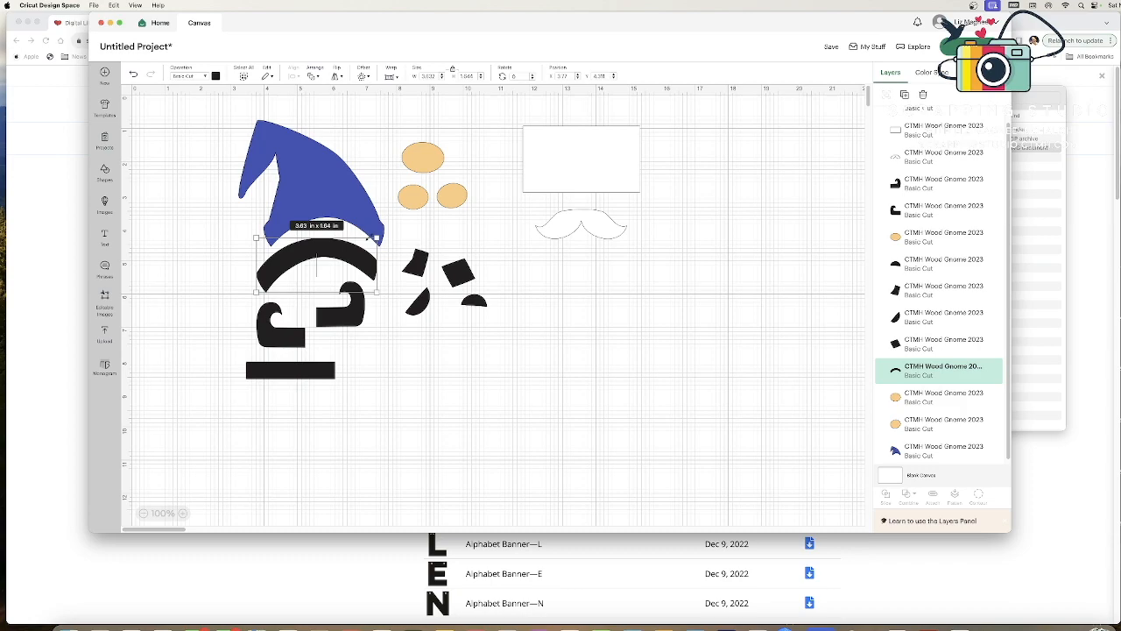
left_click(215, 75)
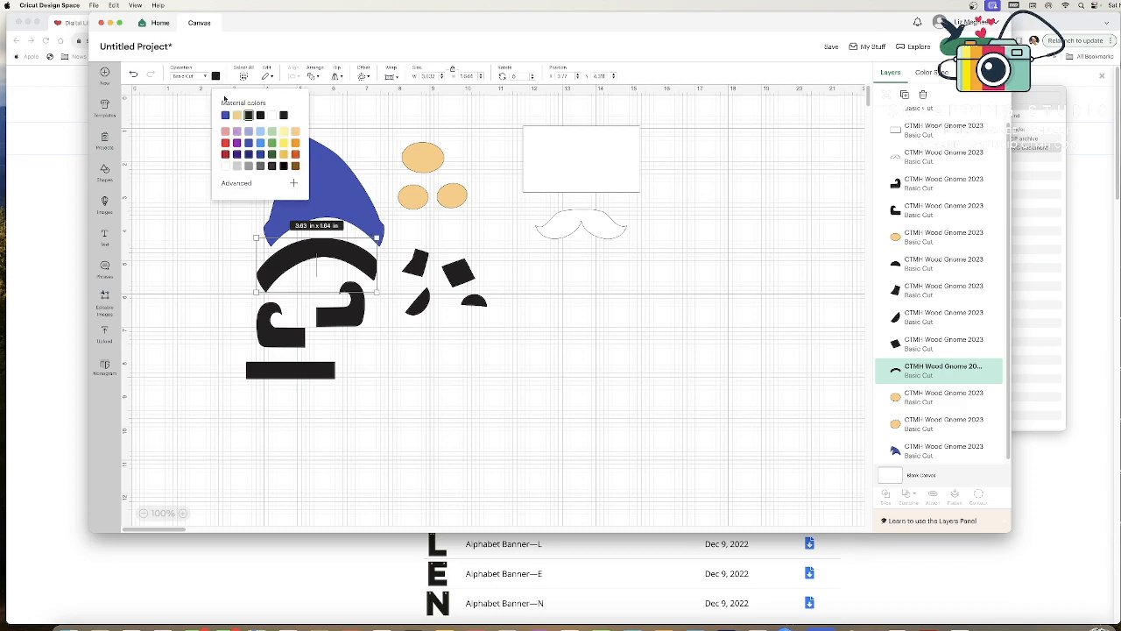
left_click(226, 143)
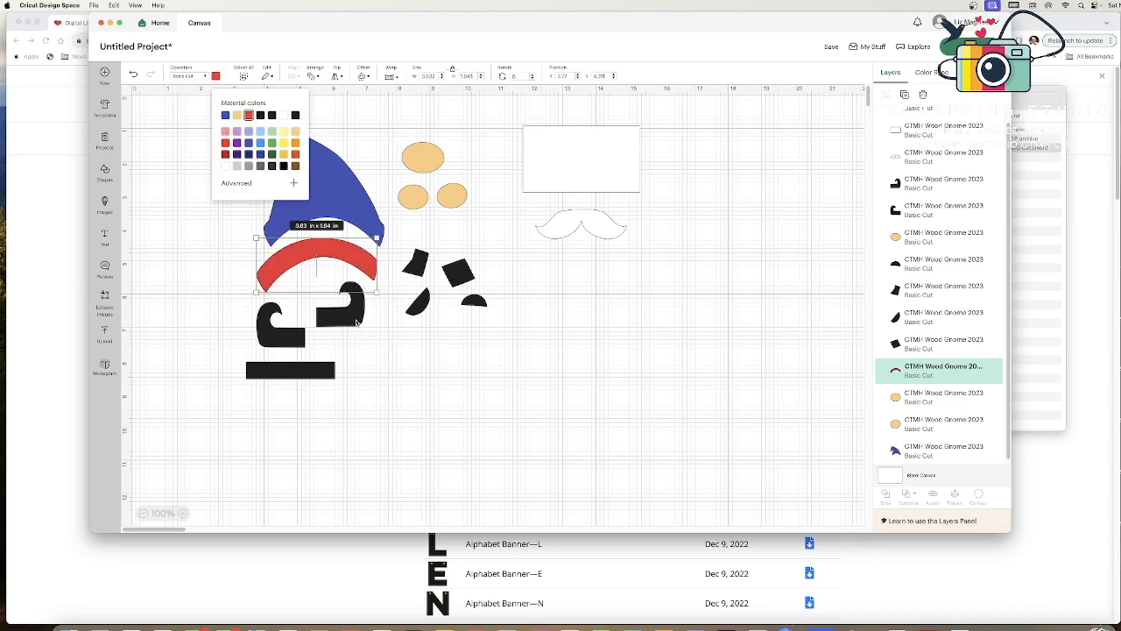
Step: Recolor both curled-toe boots the same red as the hat band
left_click(355, 323)
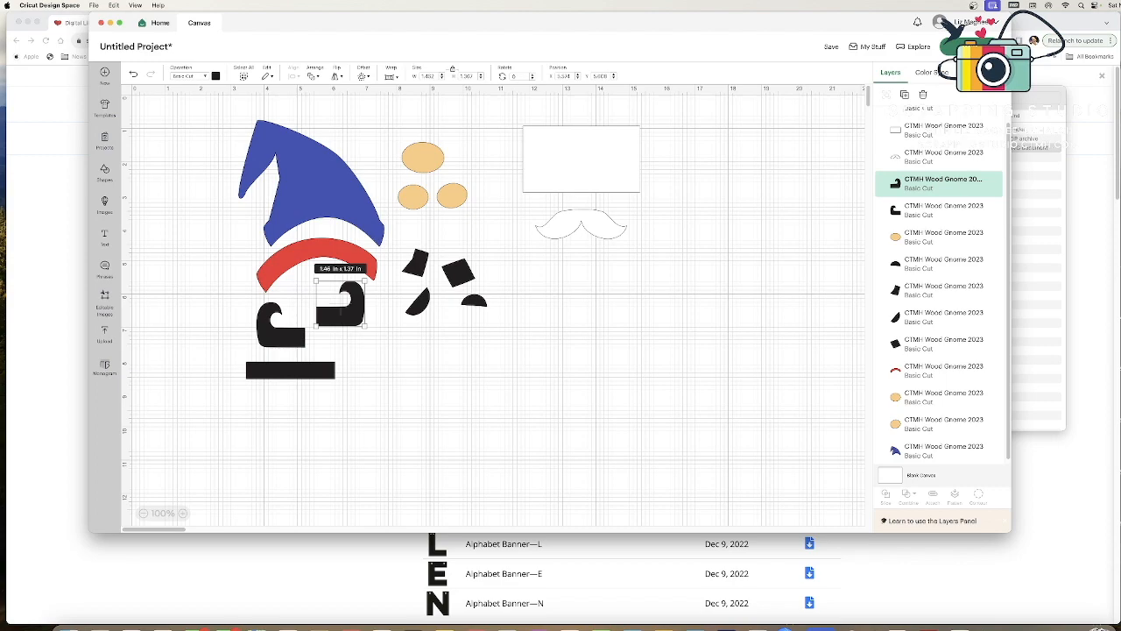
left_click(283, 335)
left_click(289, 371)
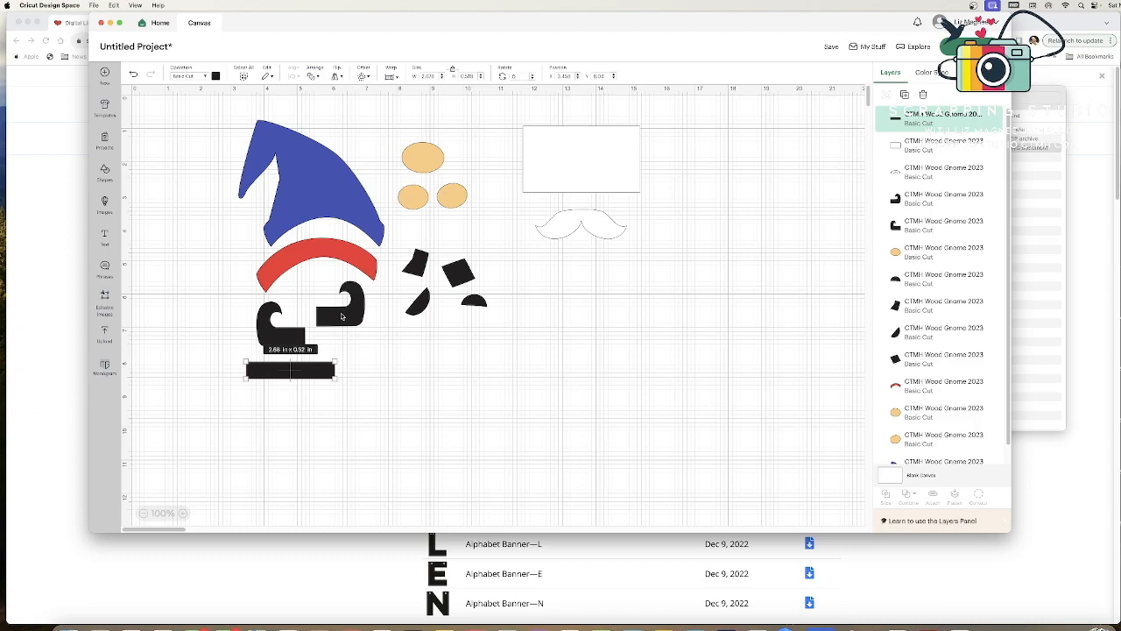
left_click(342, 317)
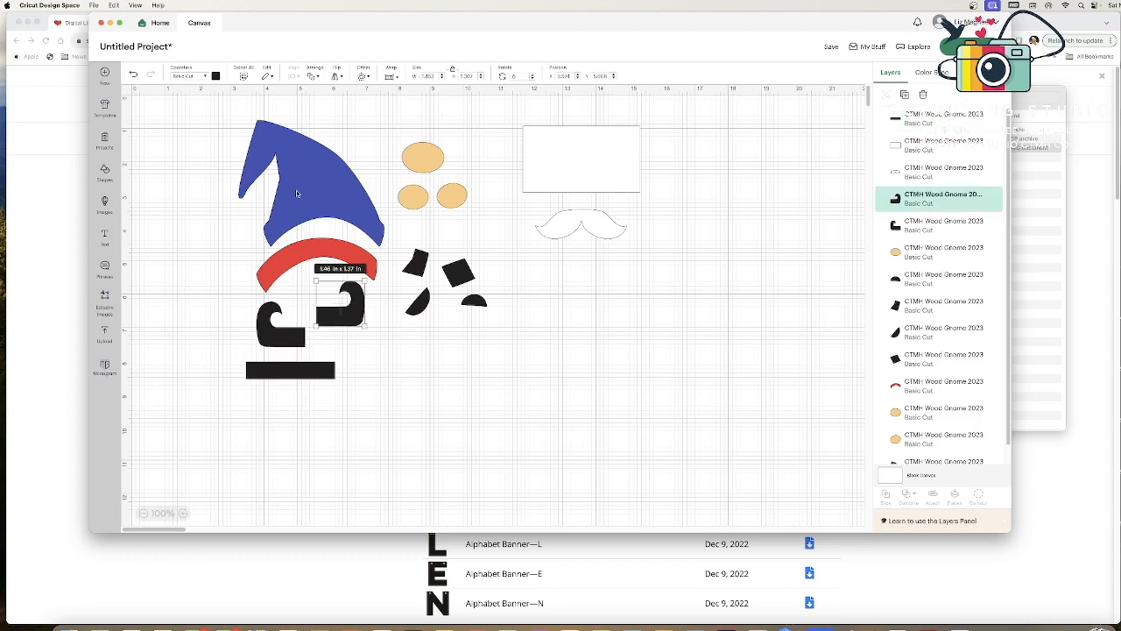
left_click(216, 76)
left_click(225, 142)
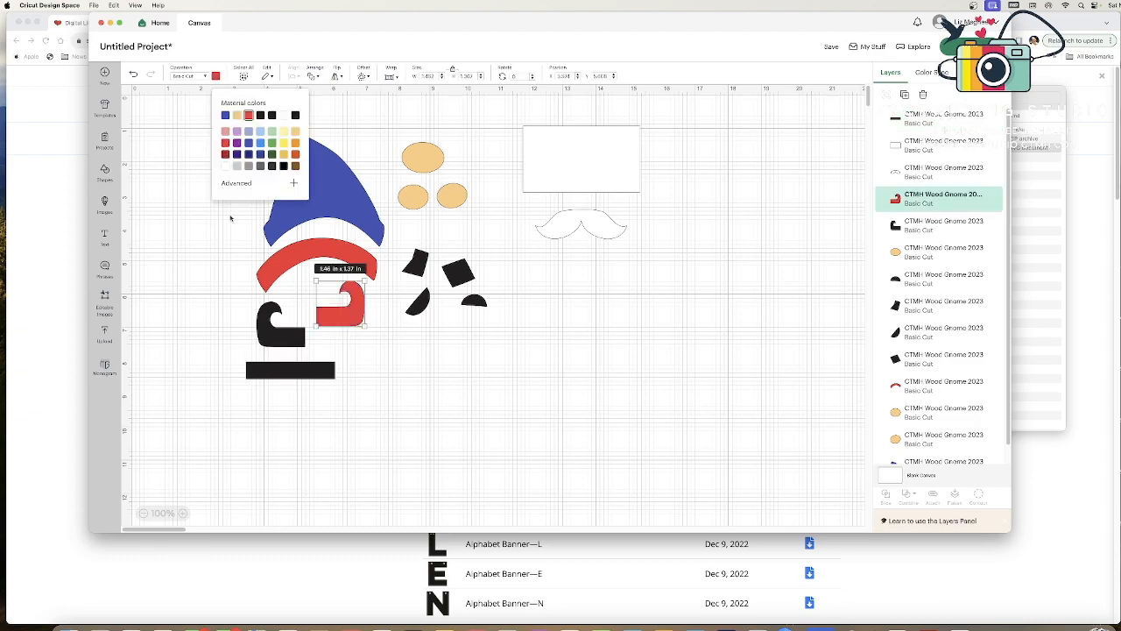
left_click(267, 328)
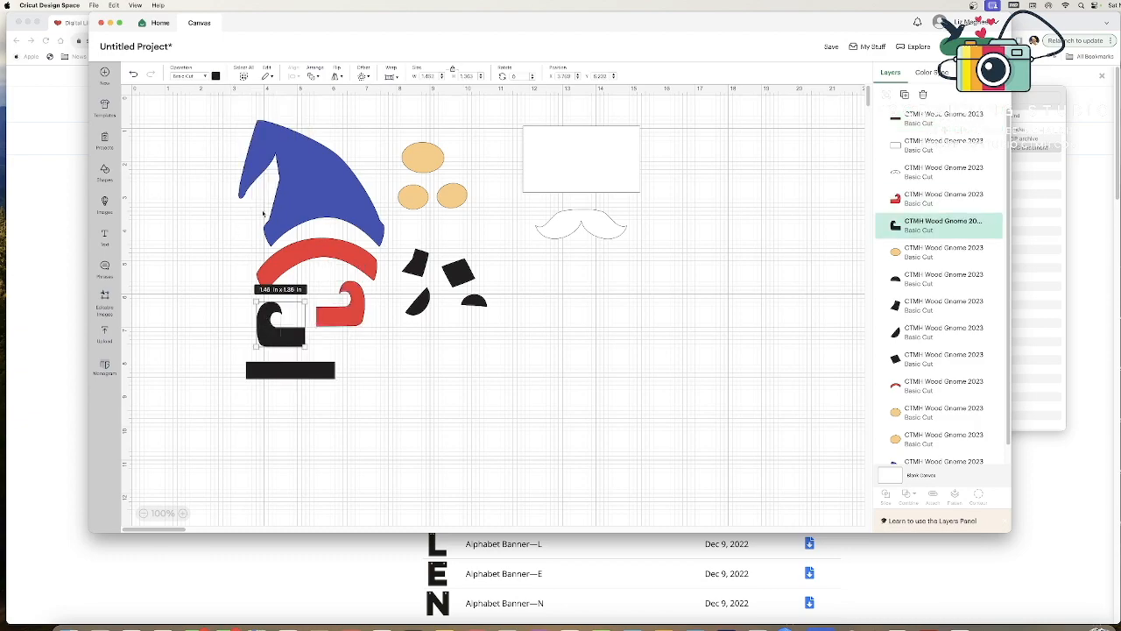
left_click(216, 76)
left_click(225, 142)
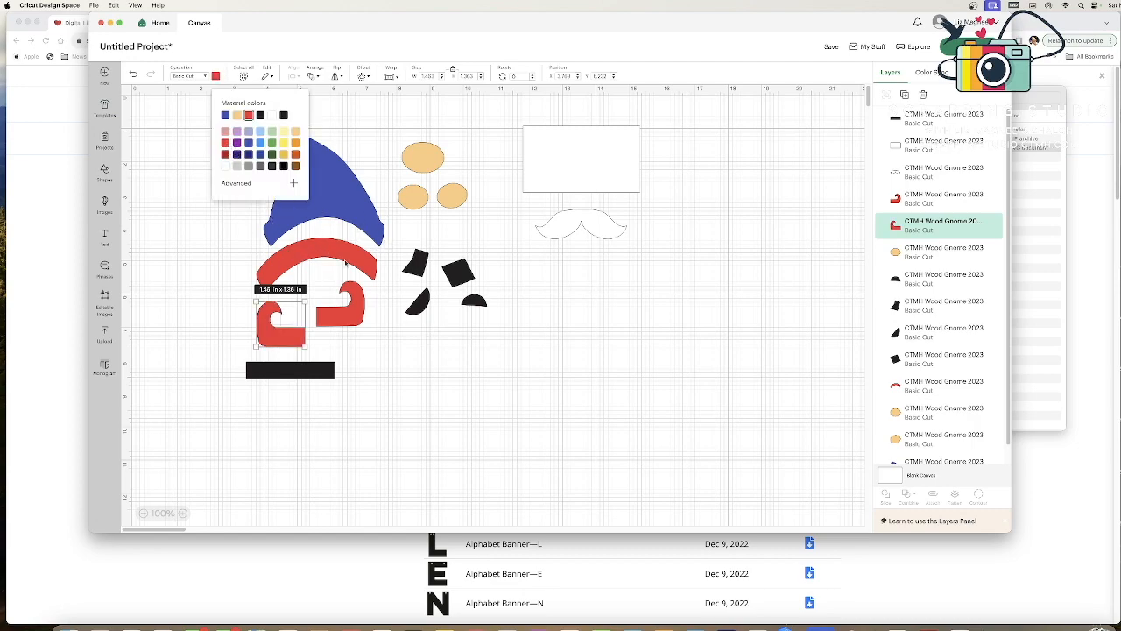
left_click(399, 325)
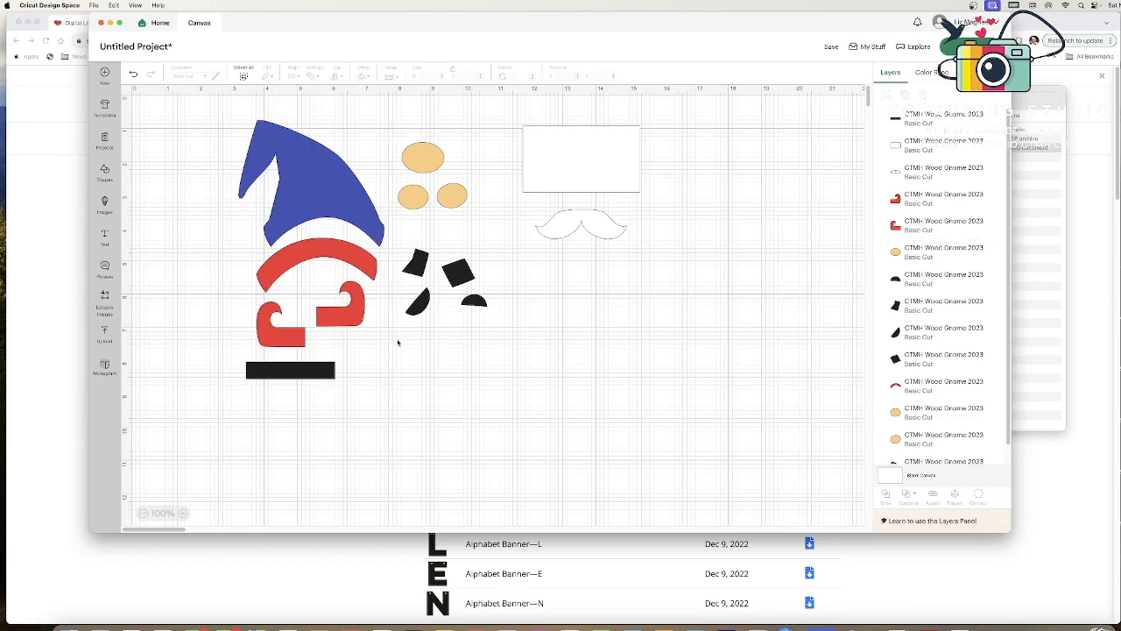
Step: Move the narrow bar below the upper boot and recolor it the same blue as the hat
left_click_drag(326, 376, 391, 354)
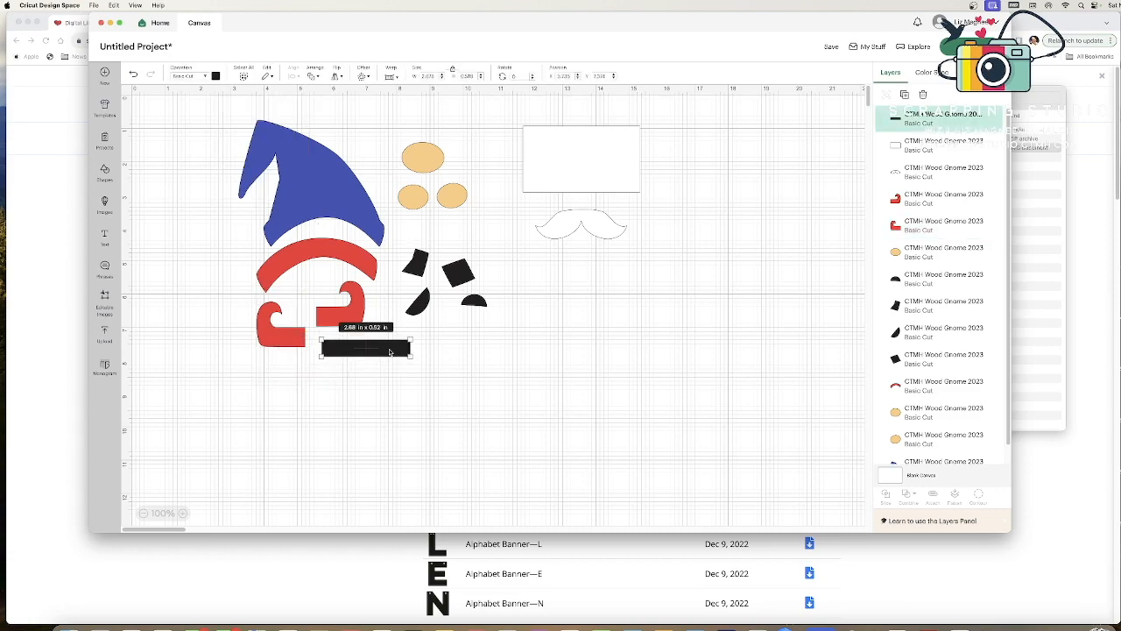
left_click(215, 76)
left_click(226, 115)
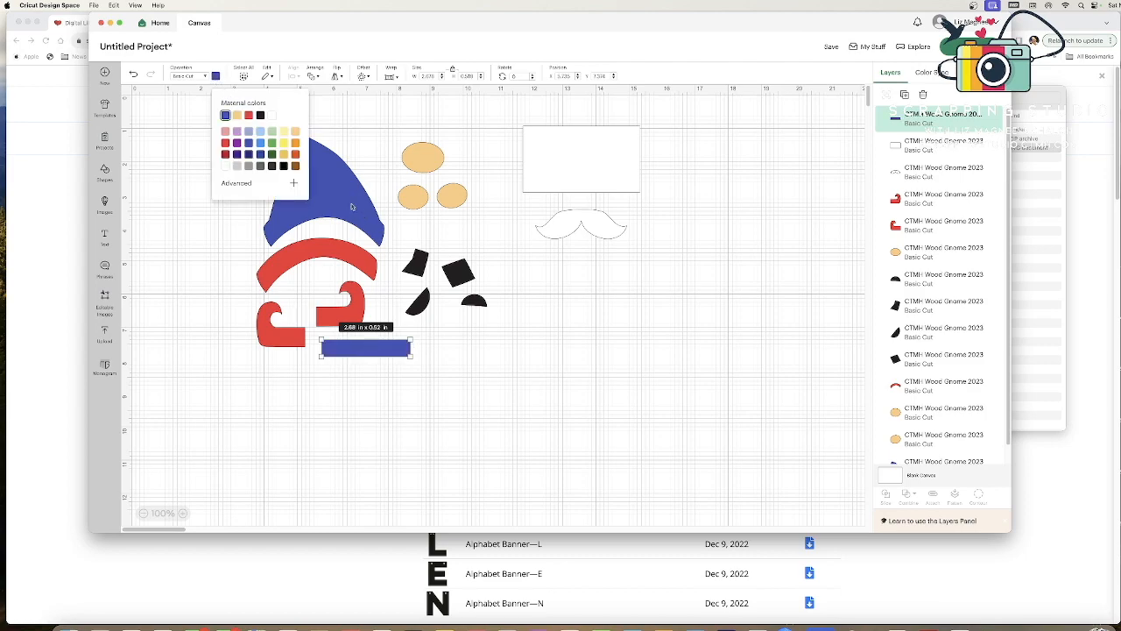
left_click(462, 356)
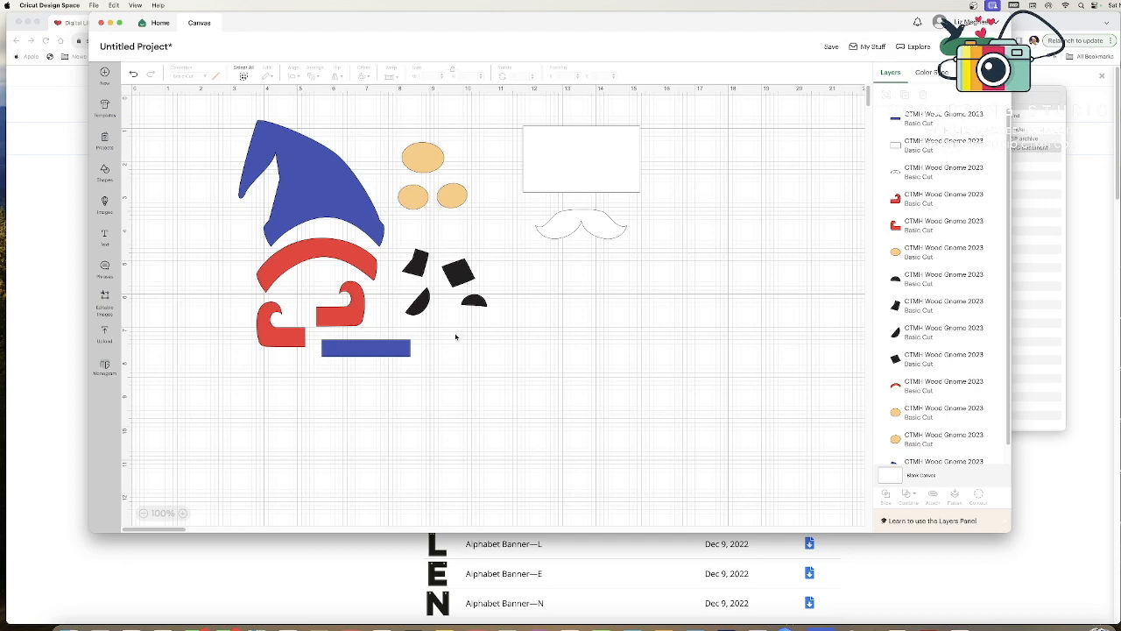
Step: Separate the mustache from the large white rectangle, and place a new text object below the rectangle
left_click_drag(596, 232, 517, 233)
left_click_drag(583, 172, 615, 182)
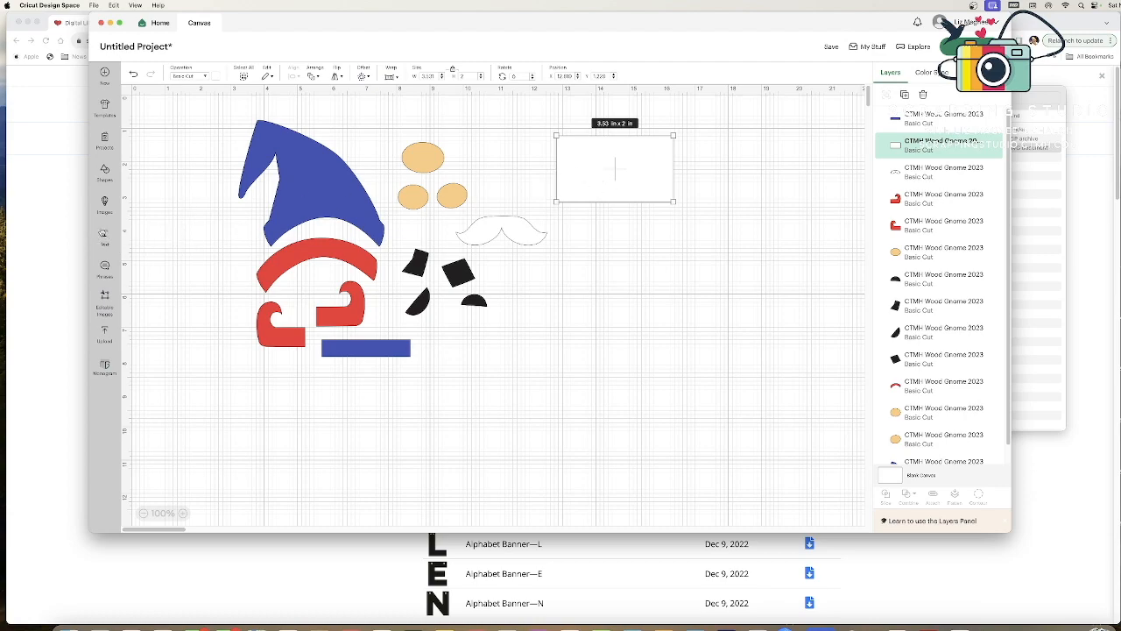
left_click(104, 237)
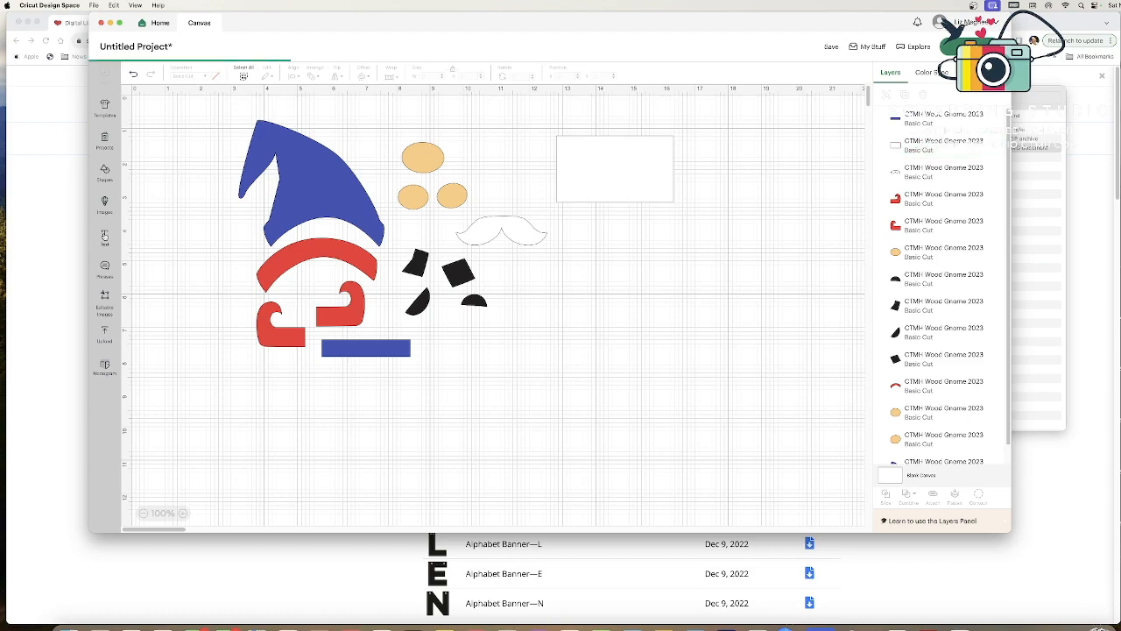
left_click(233, 319)
left_click_drag(238, 293, 615, 272)
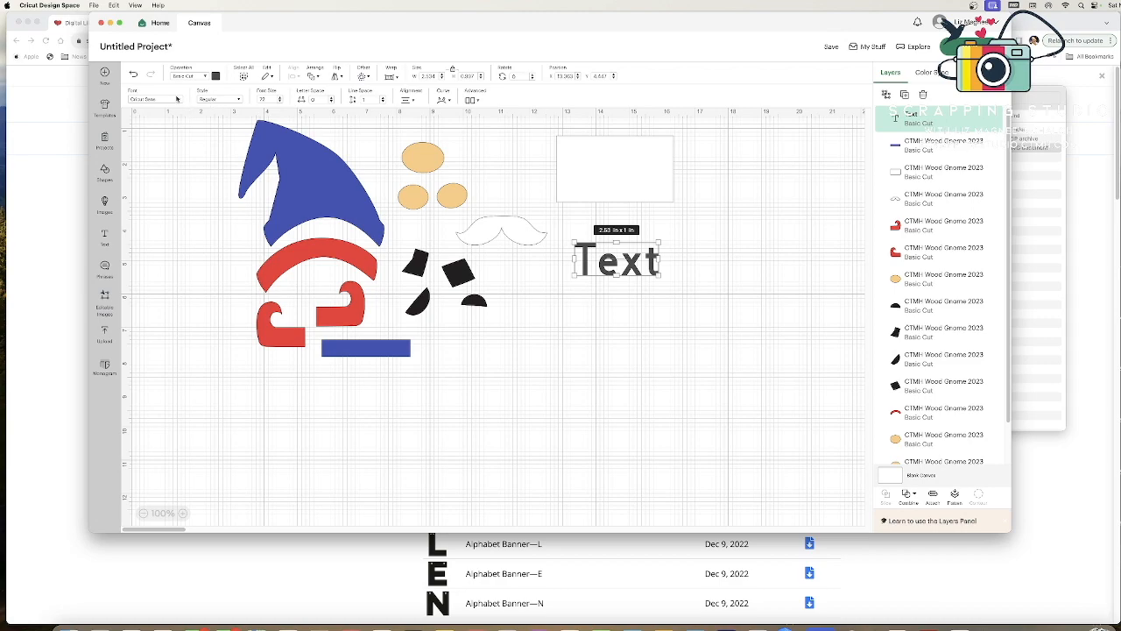
Step: Set the text object's operation to Pen so it is drawn rather than cut
left_click(205, 77)
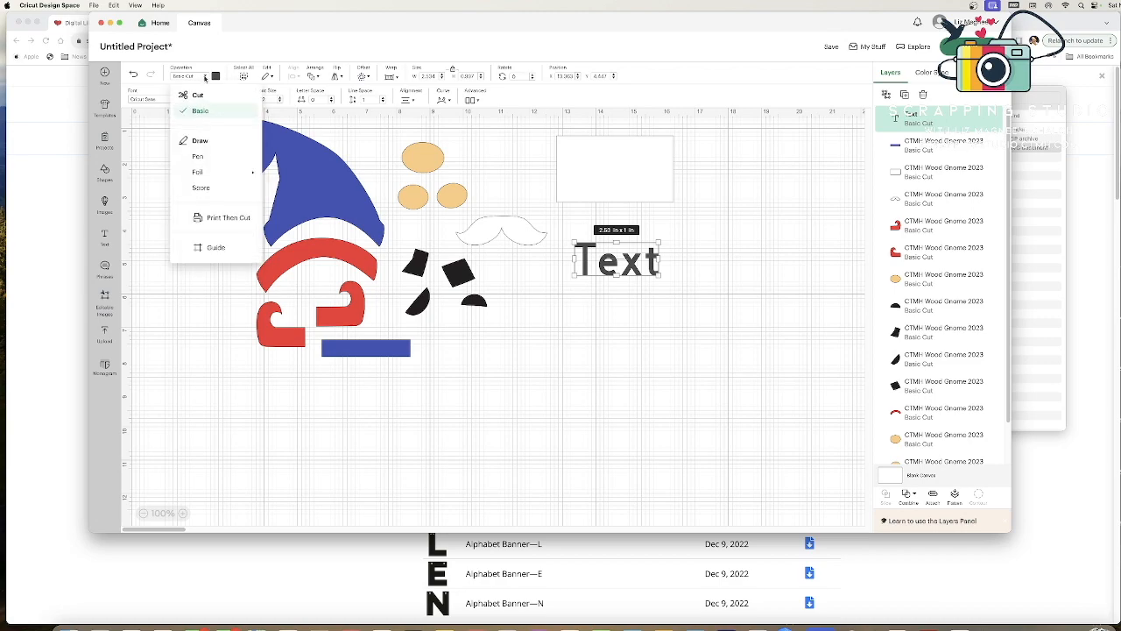
left_click(199, 158)
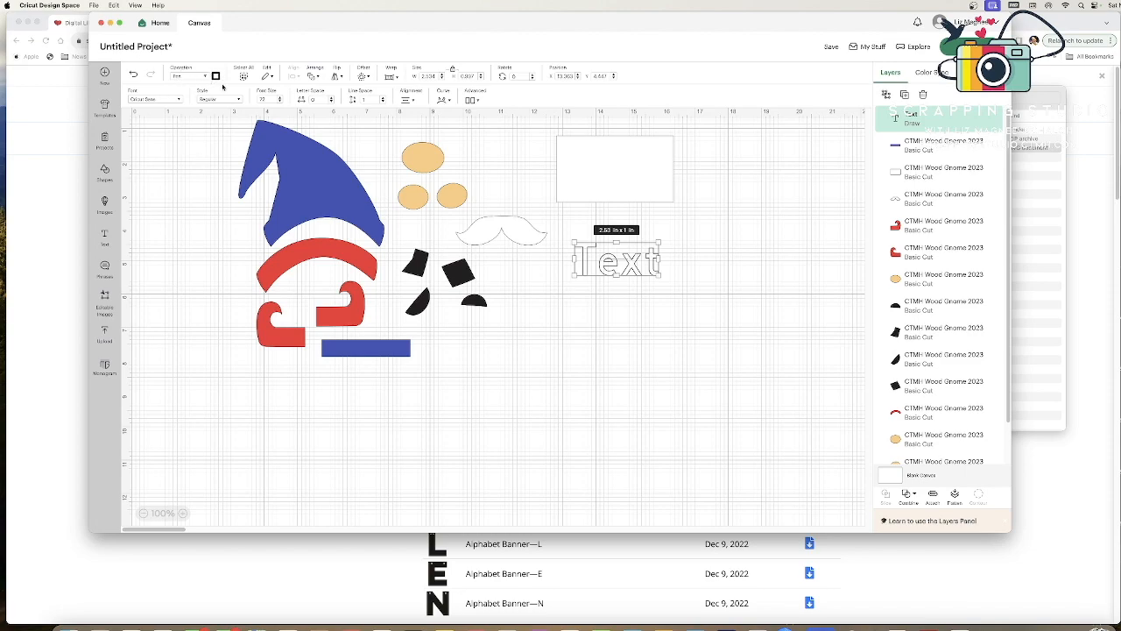
left_click(207, 78)
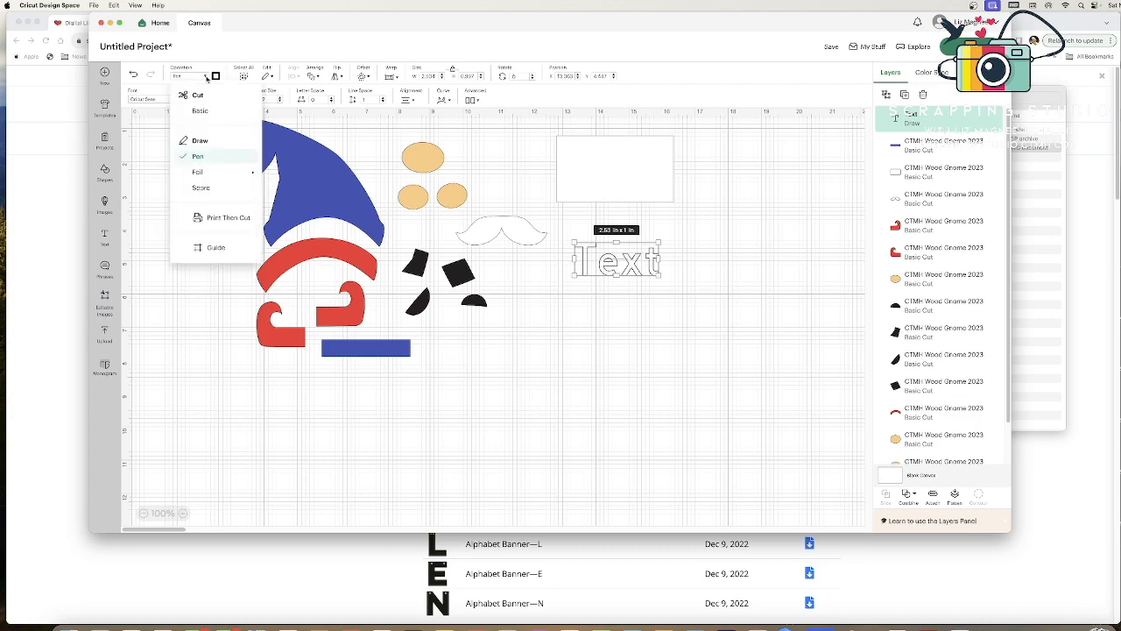
left_click(202, 160)
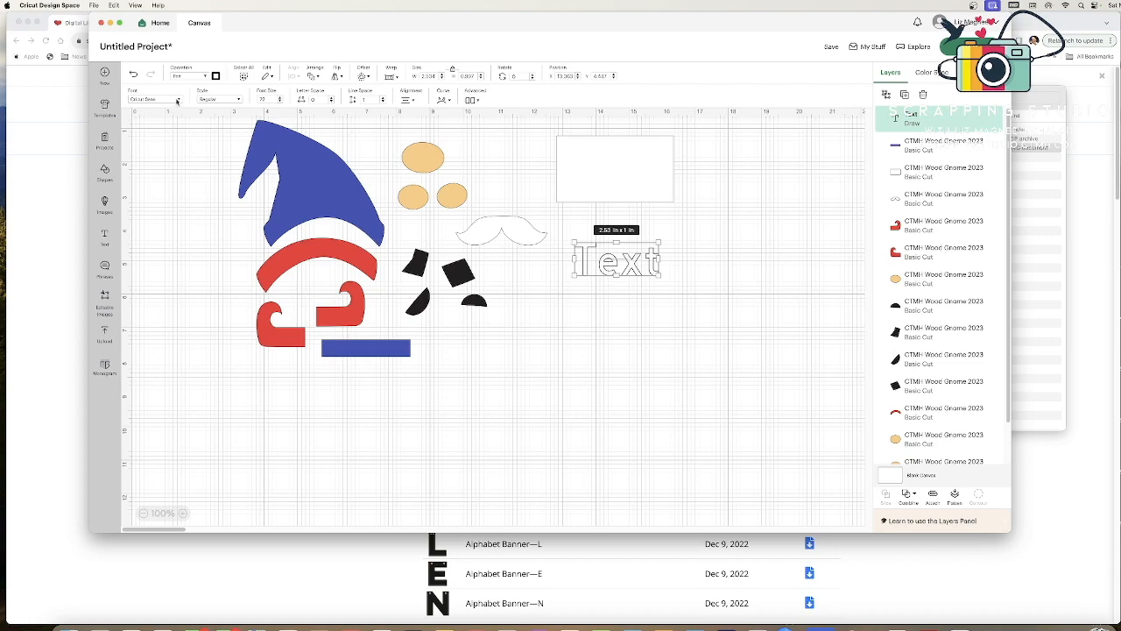
Step: Filter the Cricut fonts for the text object to Writing fonts only
left_click(177, 99)
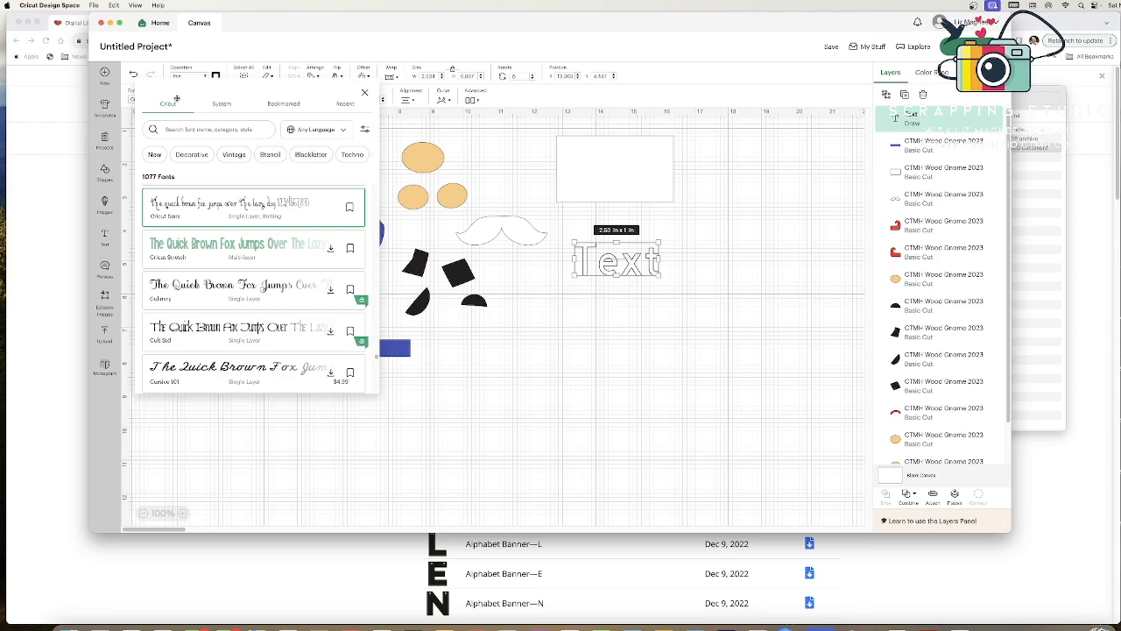
left_click(364, 130)
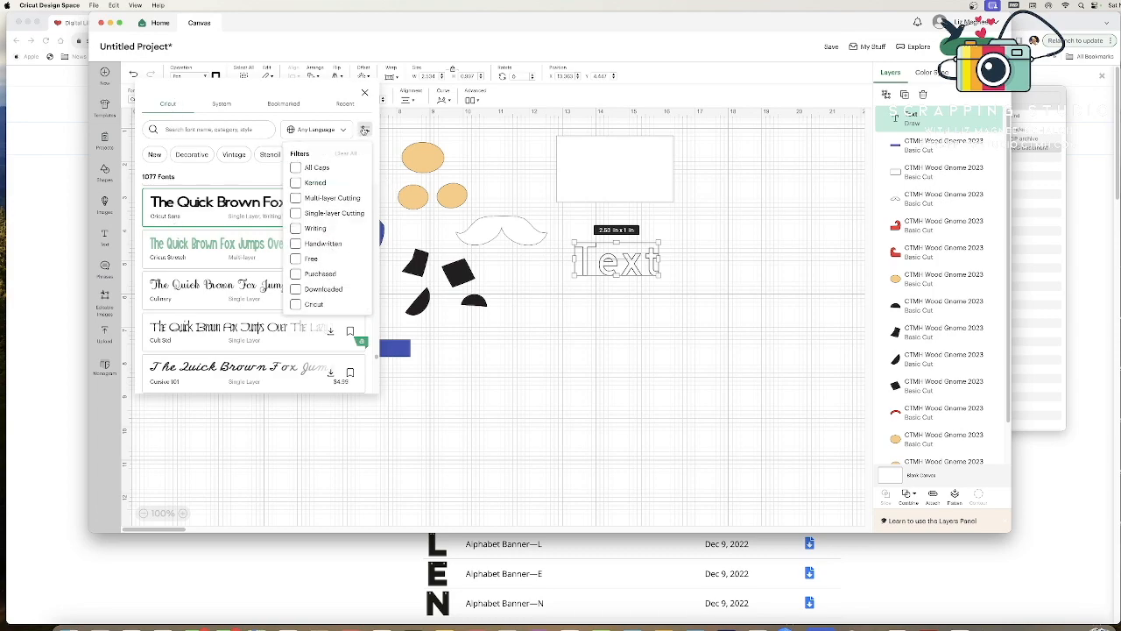
left_click(295, 229)
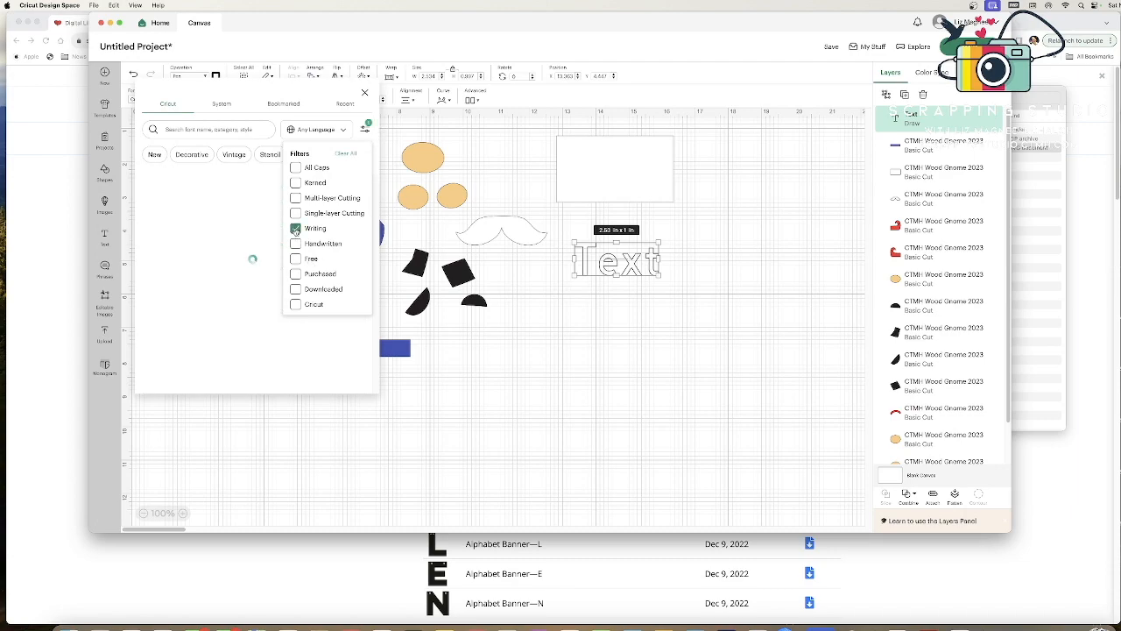
left_click(318, 104)
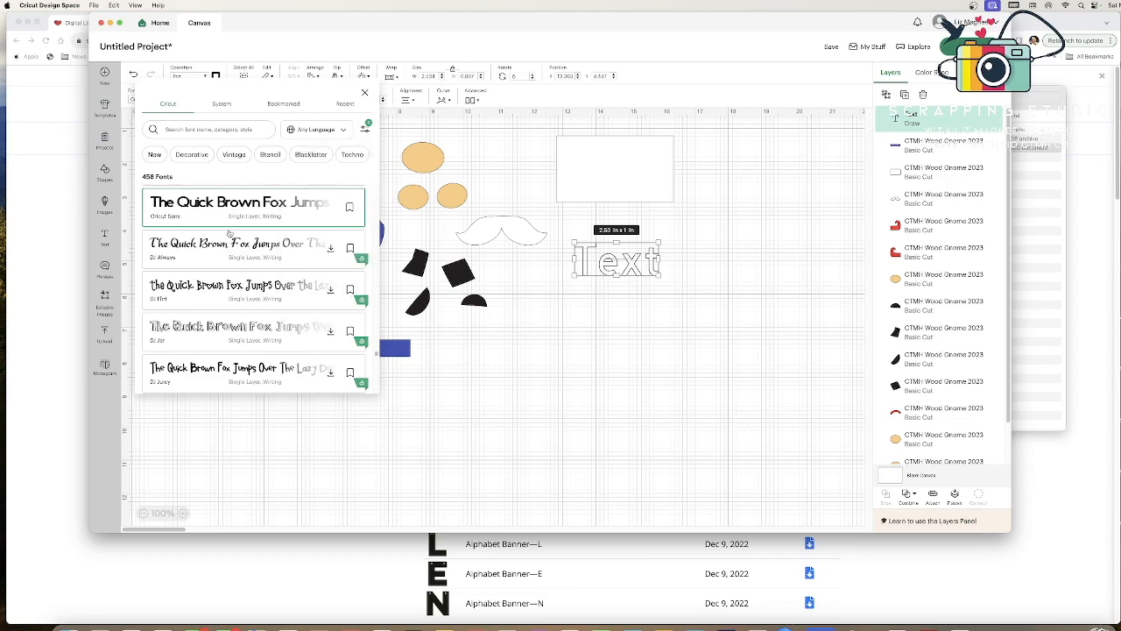
Step: Browse the writing fonts and apply DTC Fluffy Socks to the text object
scroll(235, 250, "down", 2)
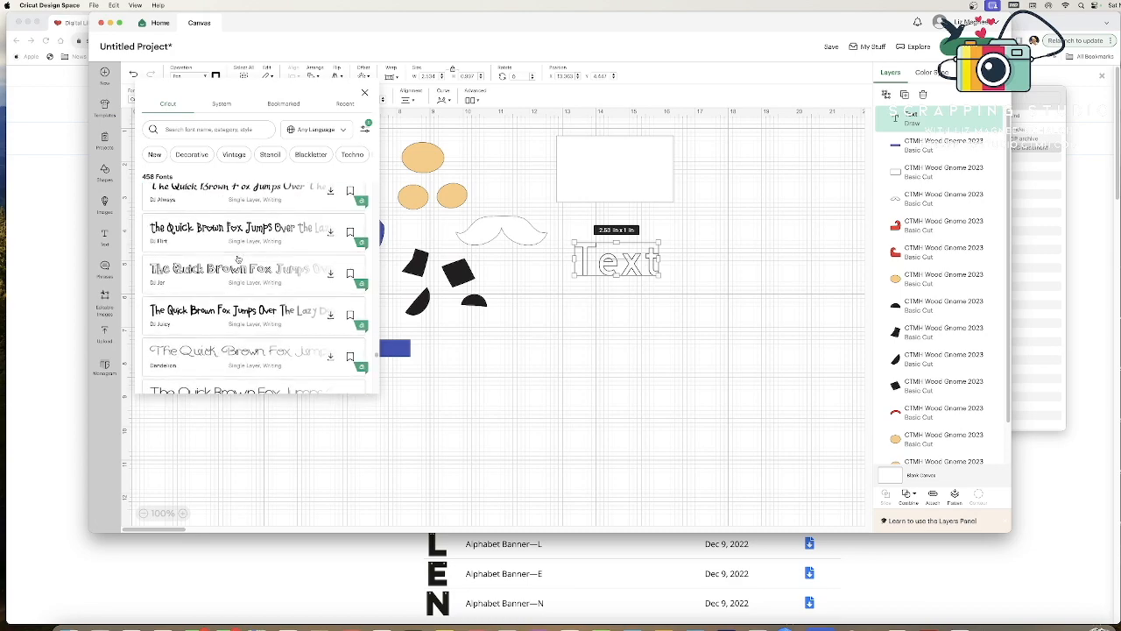
scroll(237, 258, "down", 3)
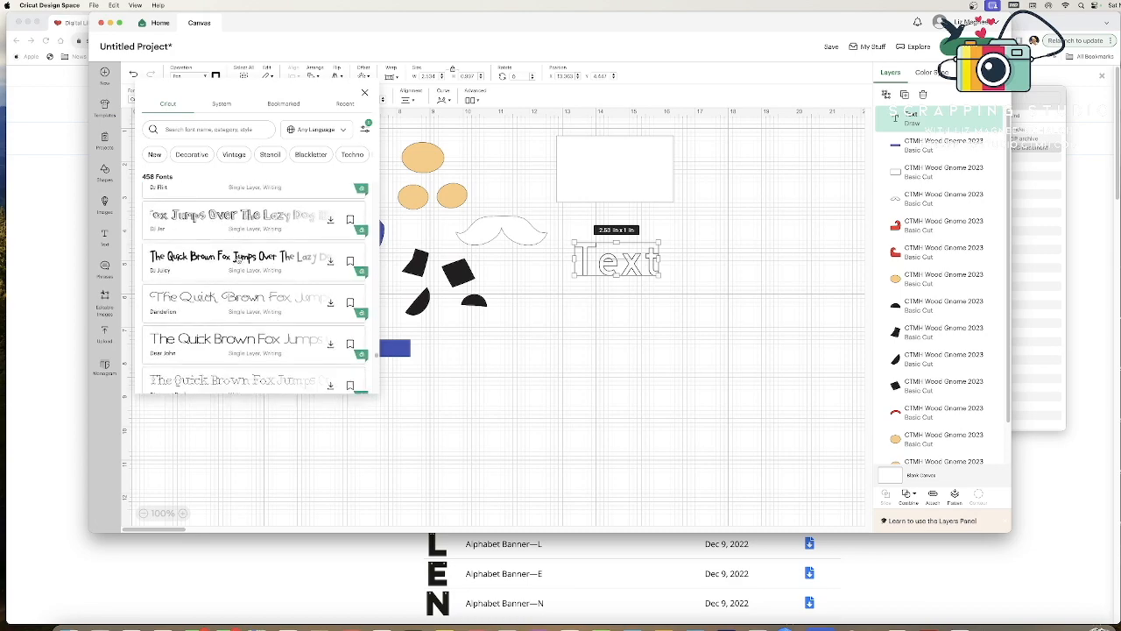
scroll(235, 259, "down", 2)
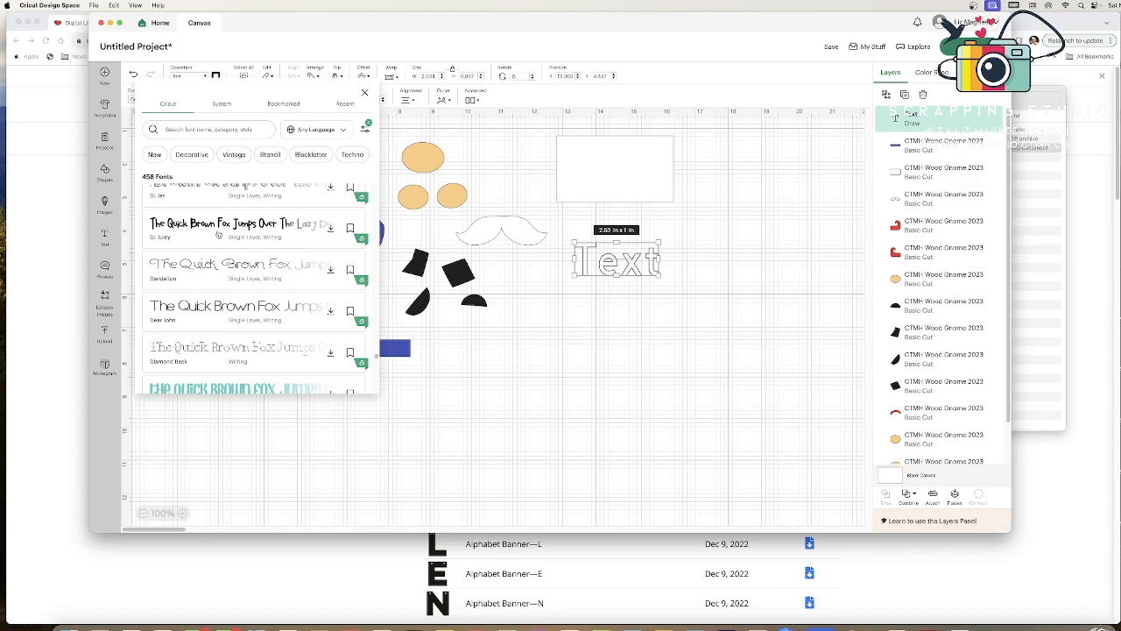
scroll(220, 258, "down", 3)
scroll(222, 279, "down", 3)
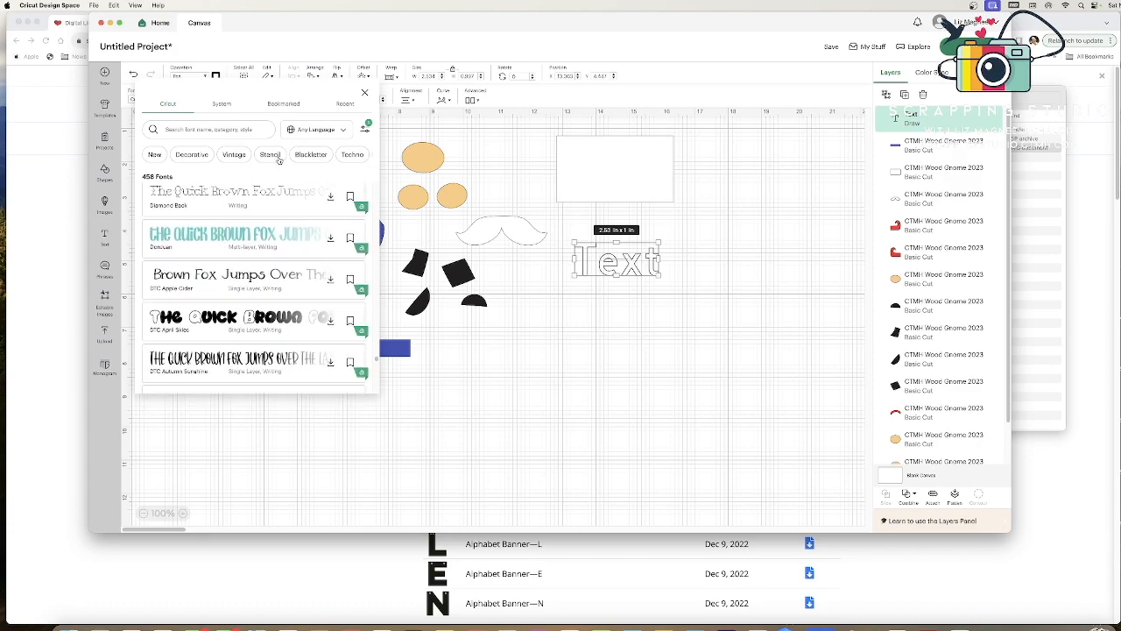
left_click(366, 128)
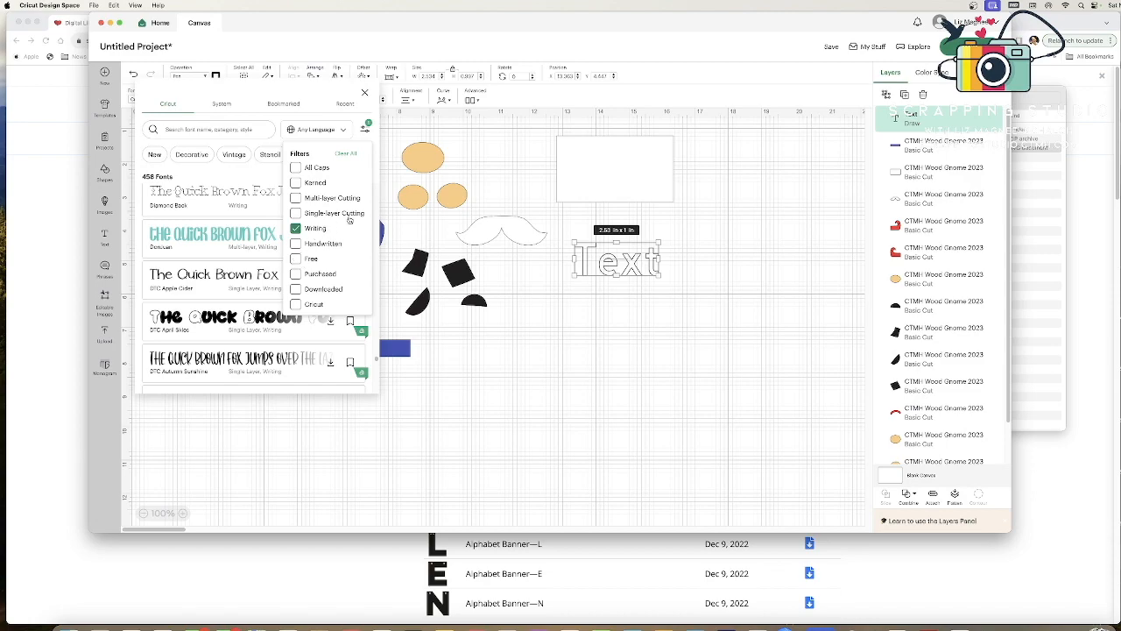
left_click(332, 118)
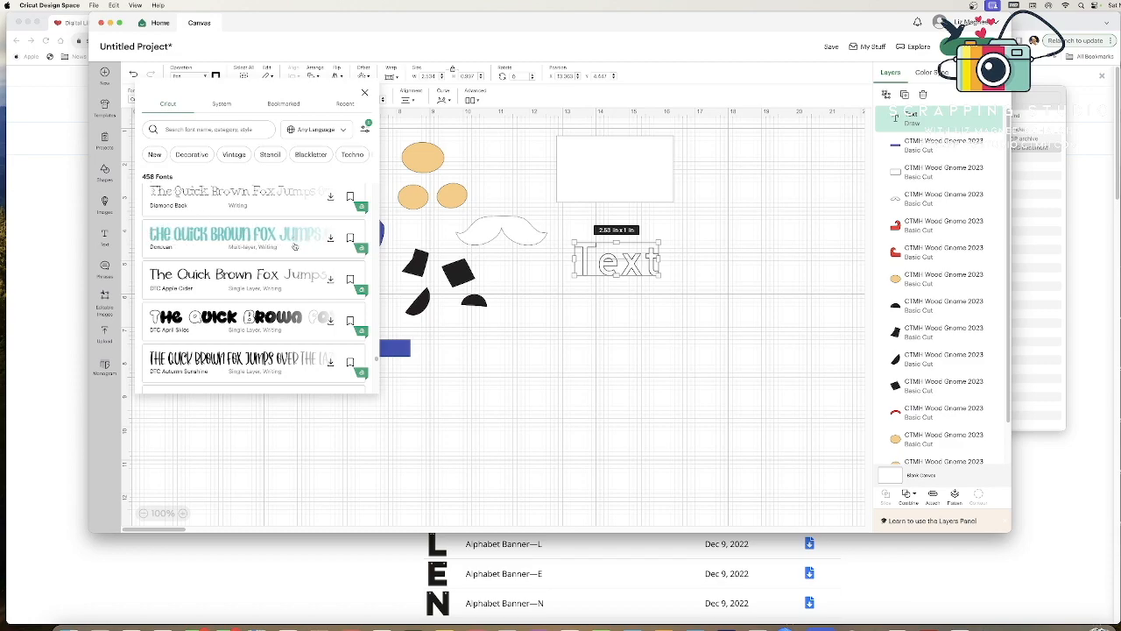
scroll(297, 253, "down", 3)
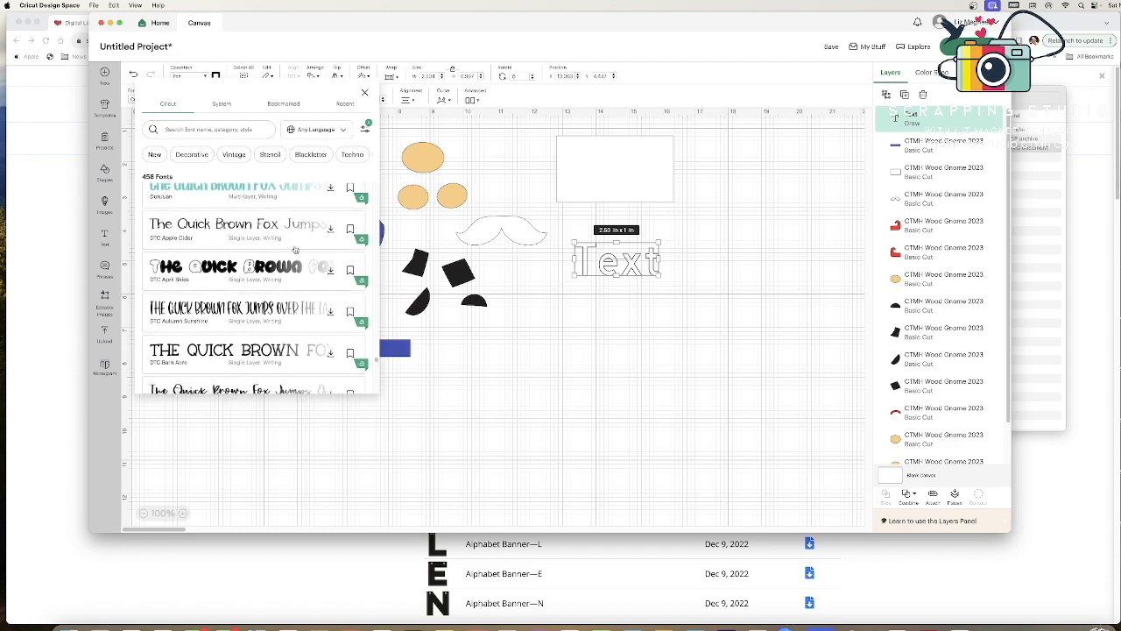
scroll(295, 250, "down", 3)
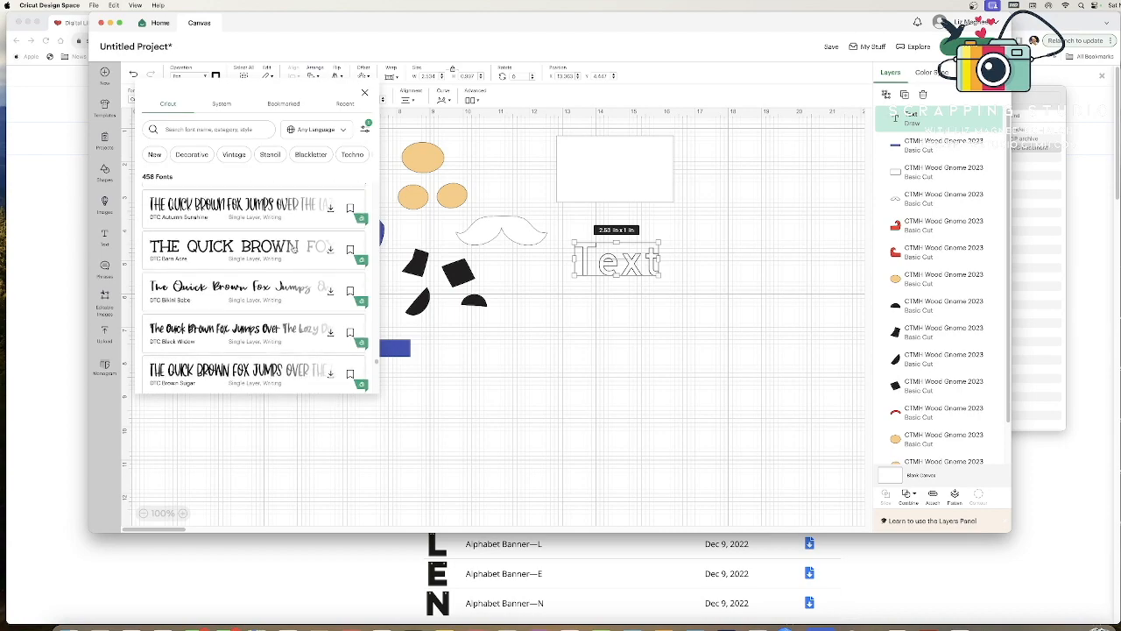
scroll(294, 250, "down", 3)
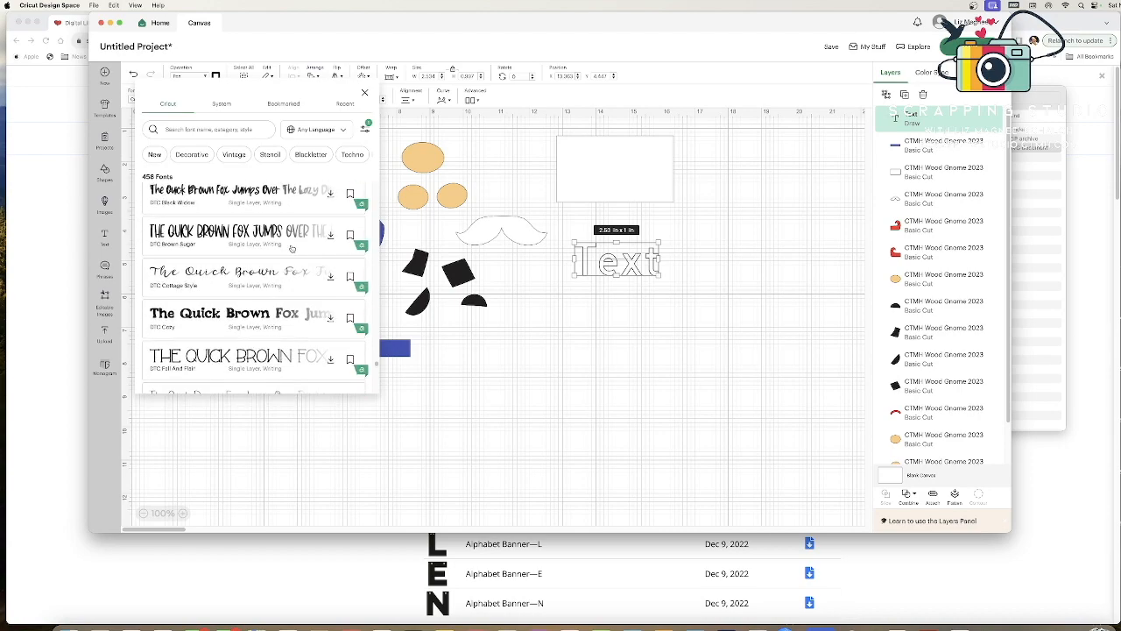
scroll(291, 248, "down", 1)
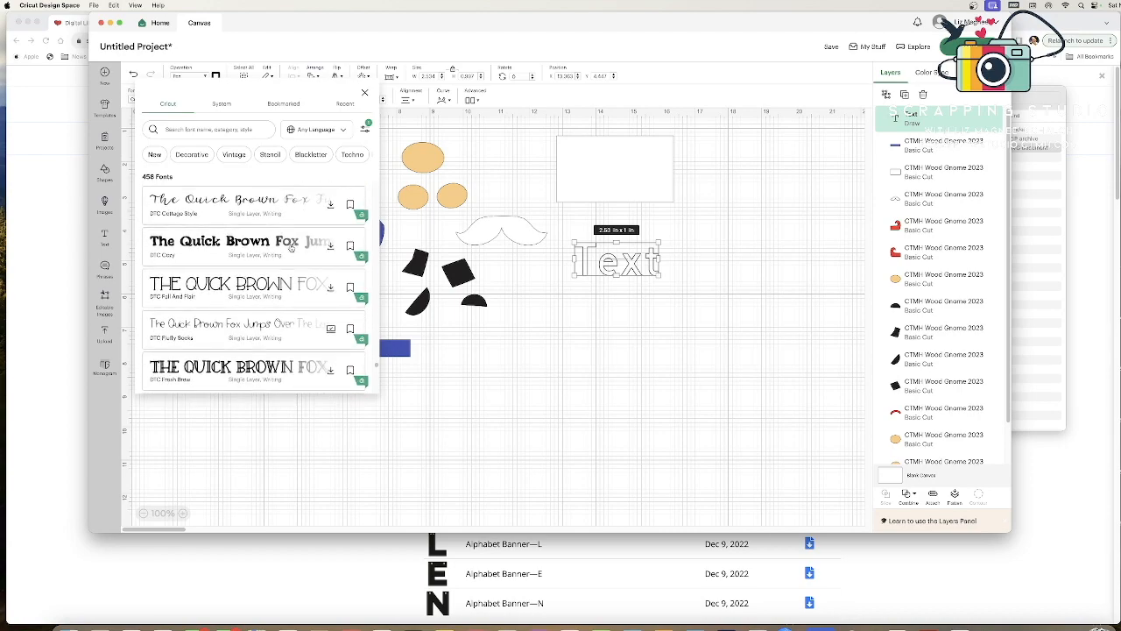
left_click(187, 335)
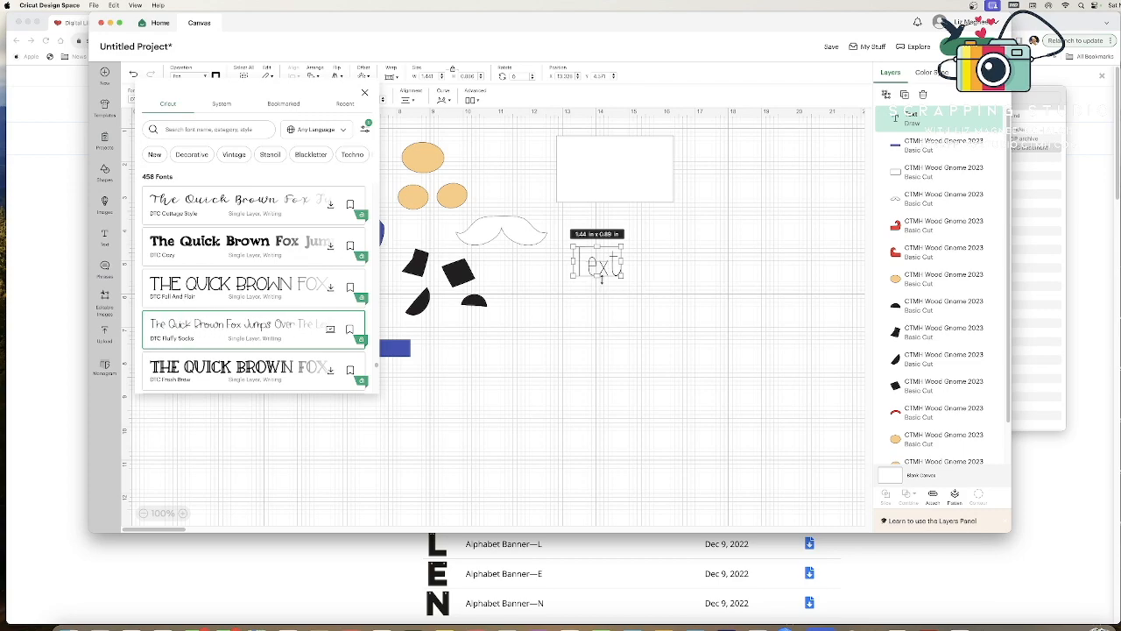
Step: Replace the placeholder text with a first name
double_click(602, 270)
double_click(605, 273)
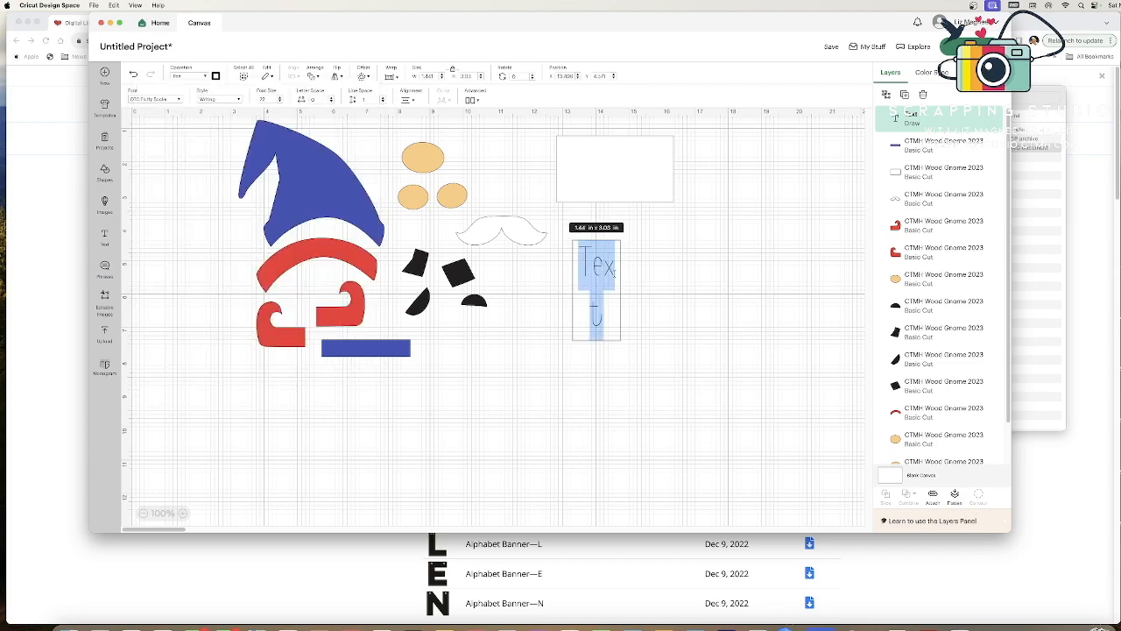
left_click(619, 278)
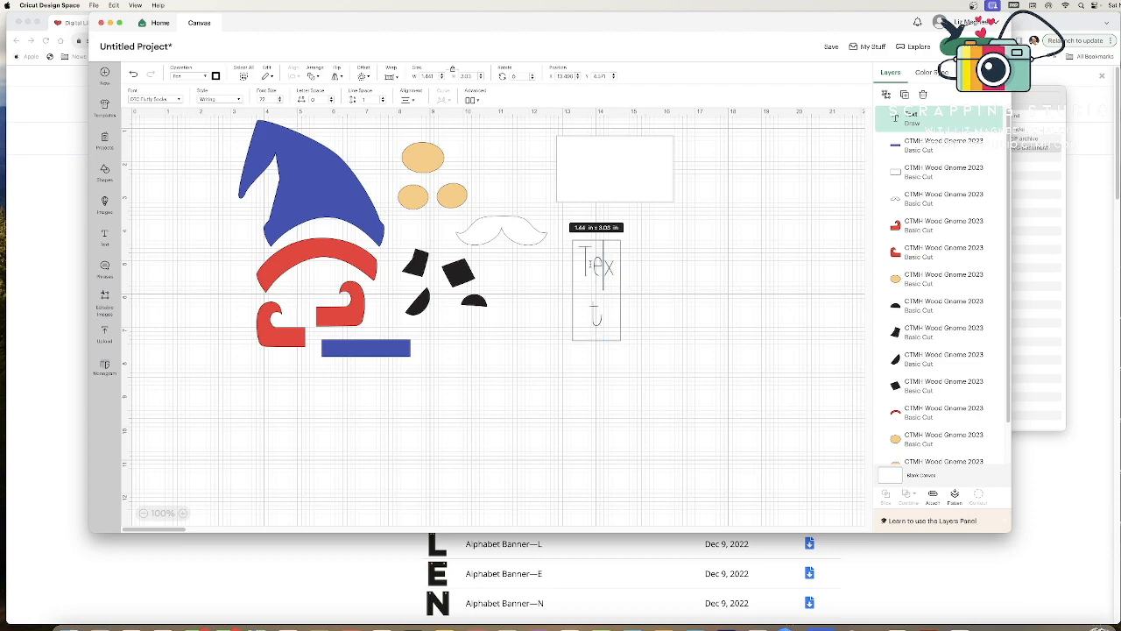
double_click(593, 266)
type("Steve")
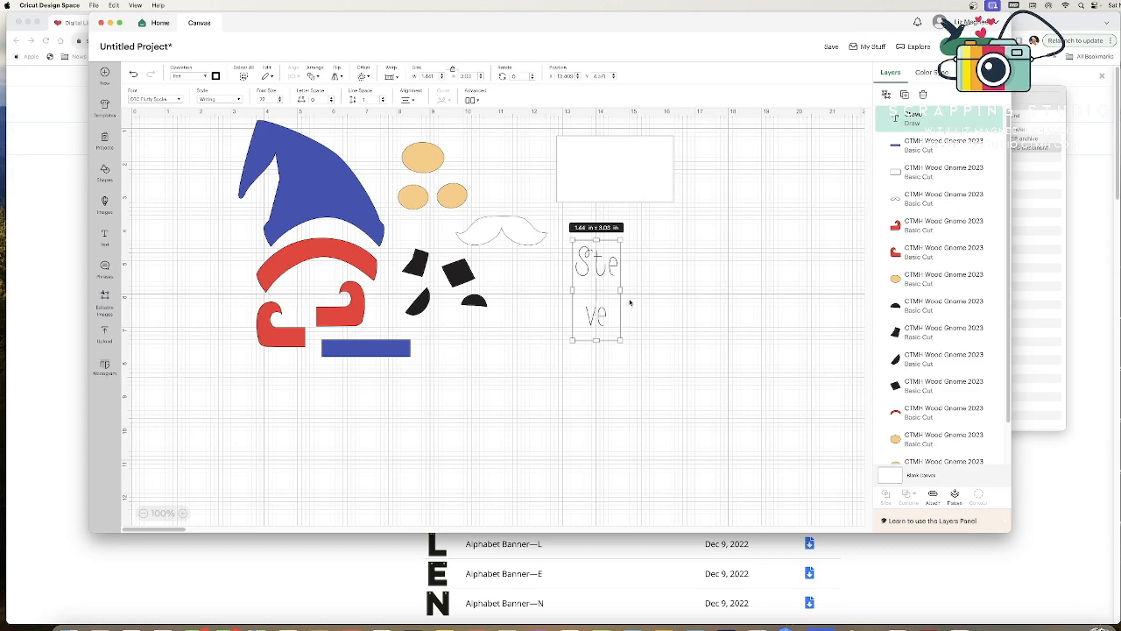
Step: Resize the name's text box to about 2.48 by 1.89 in so it fits one line, and move it onto the white rectangle
left_click_drag(621, 290, 655, 287)
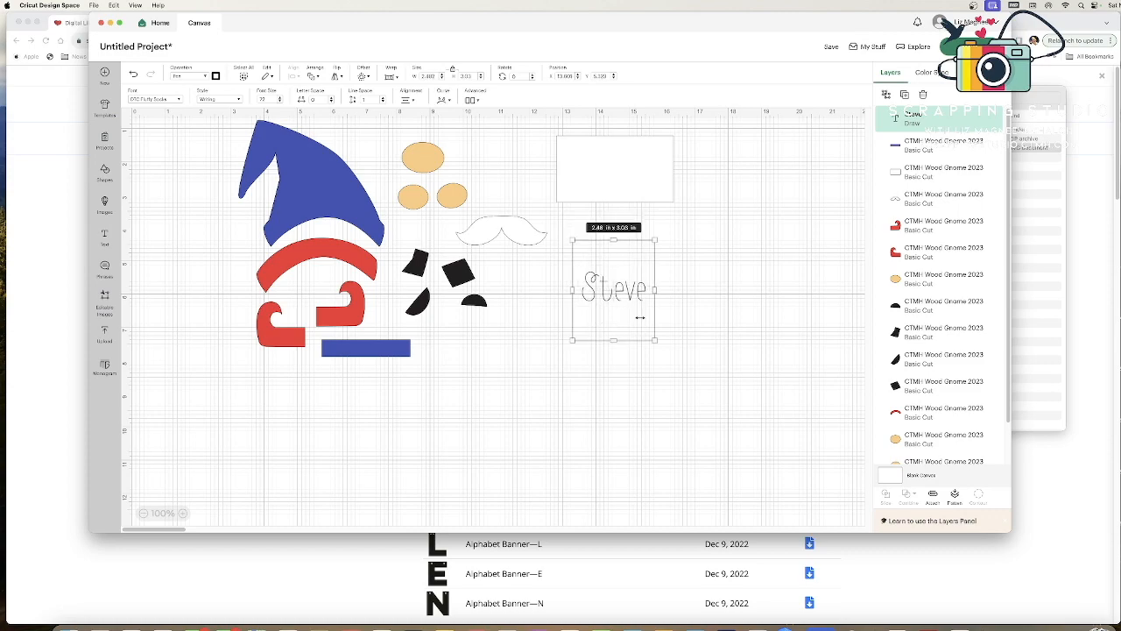
left_click_drag(616, 339, 624, 302)
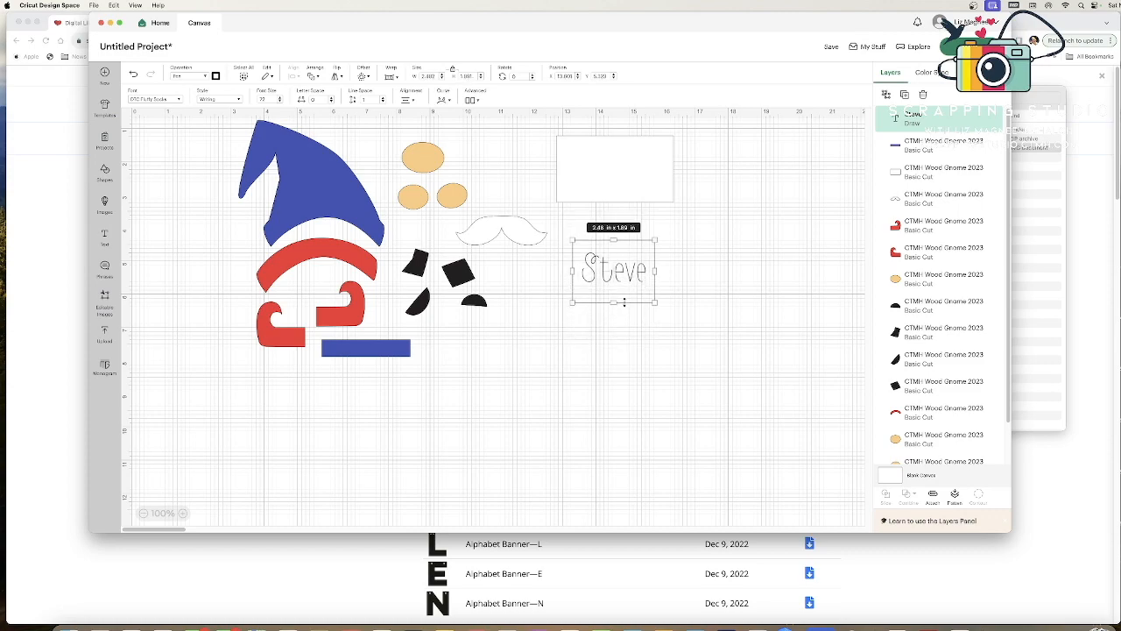
left_click_drag(623, 264, 628, 164)
left_click(650, 247)
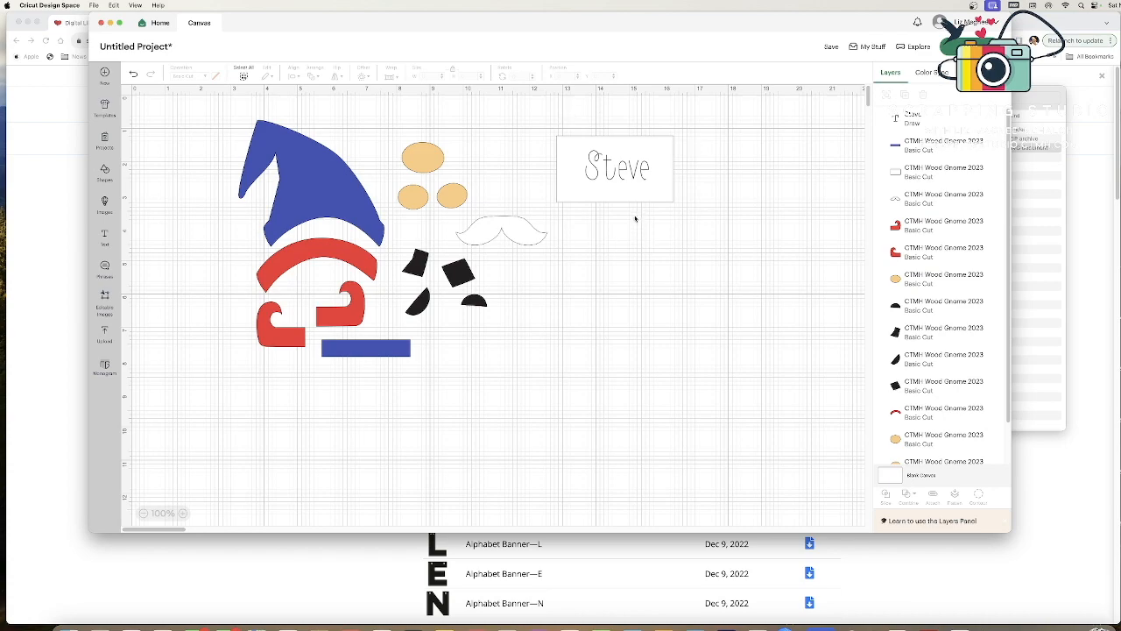
Step: Enlarge the name's font size to 84 and keep it centred in the white rectangle
double_click(628, 178)
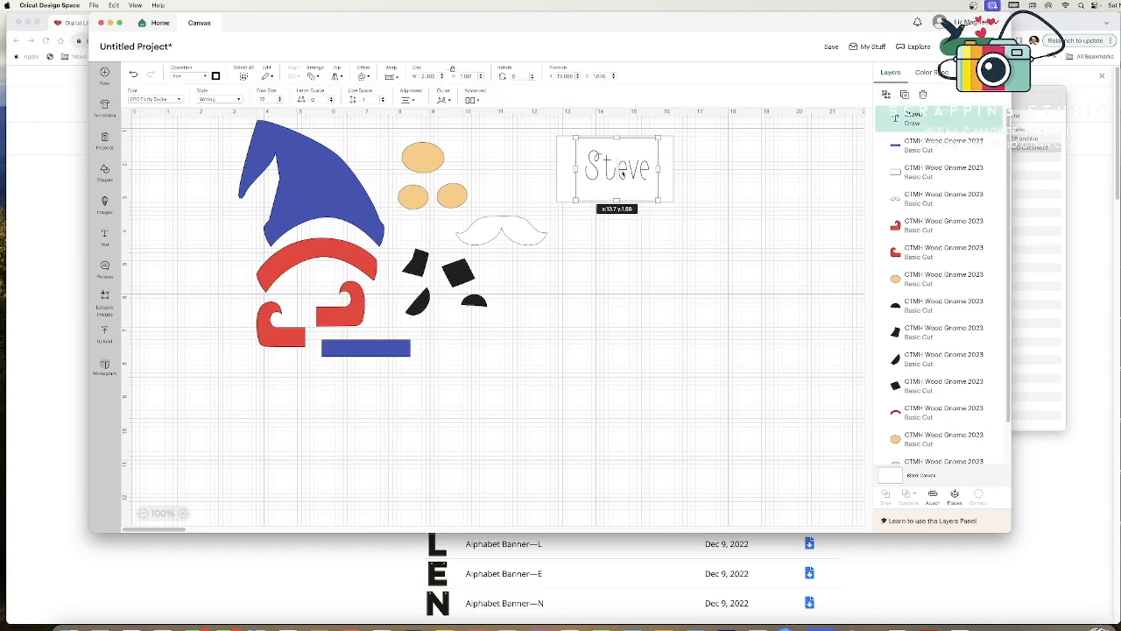
double_click(621, 173)
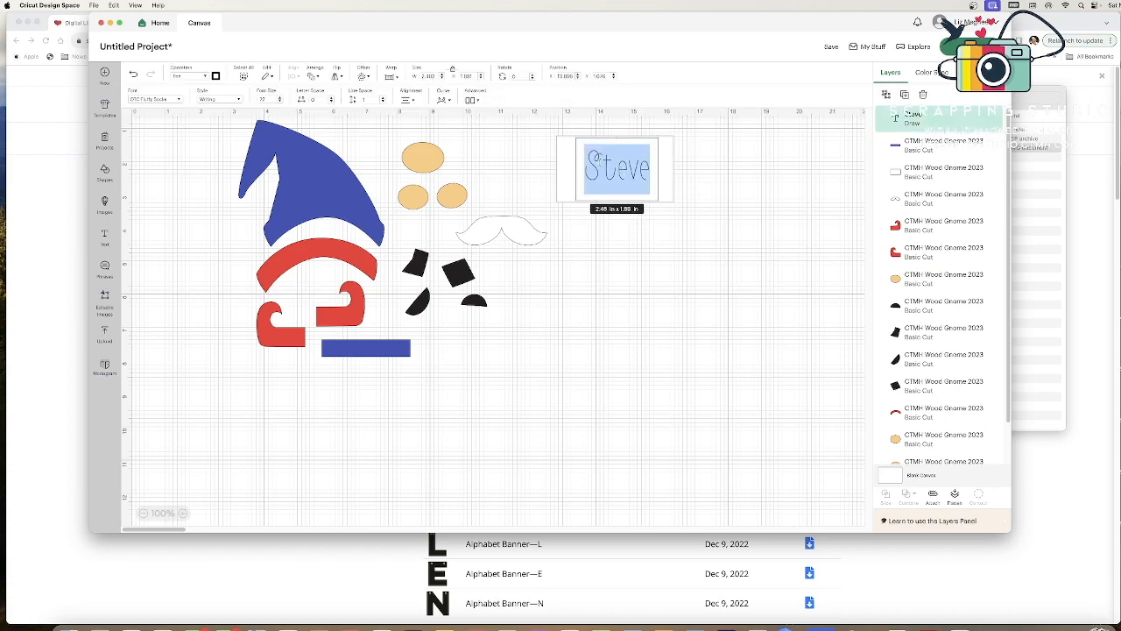
left_click(279, 97)
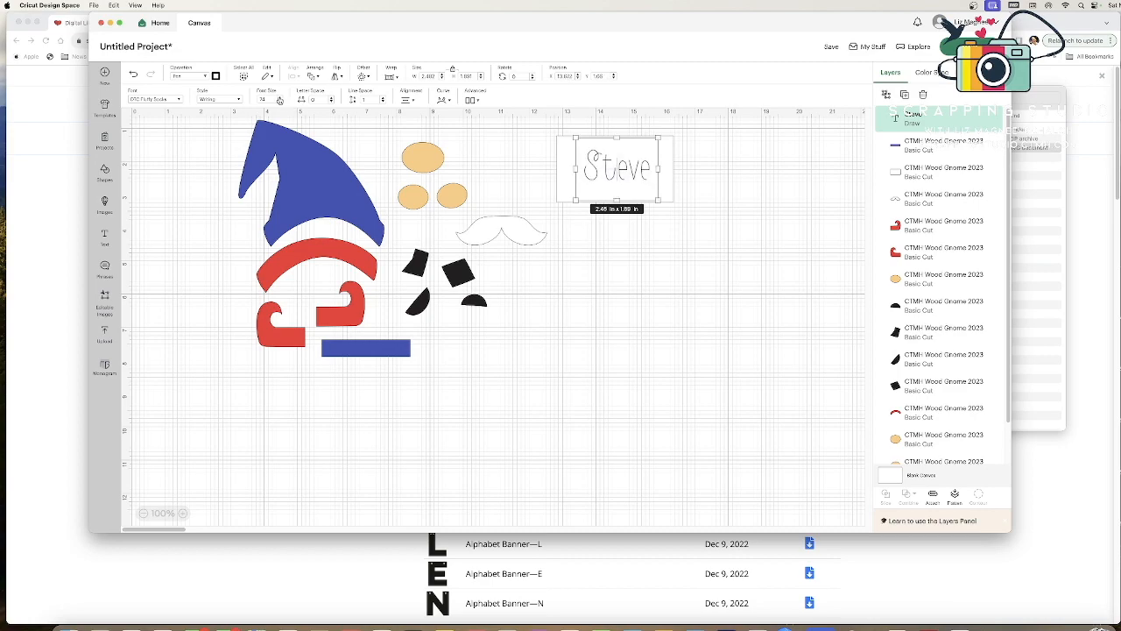
left_click(280, 99)
left_click(280, 99)
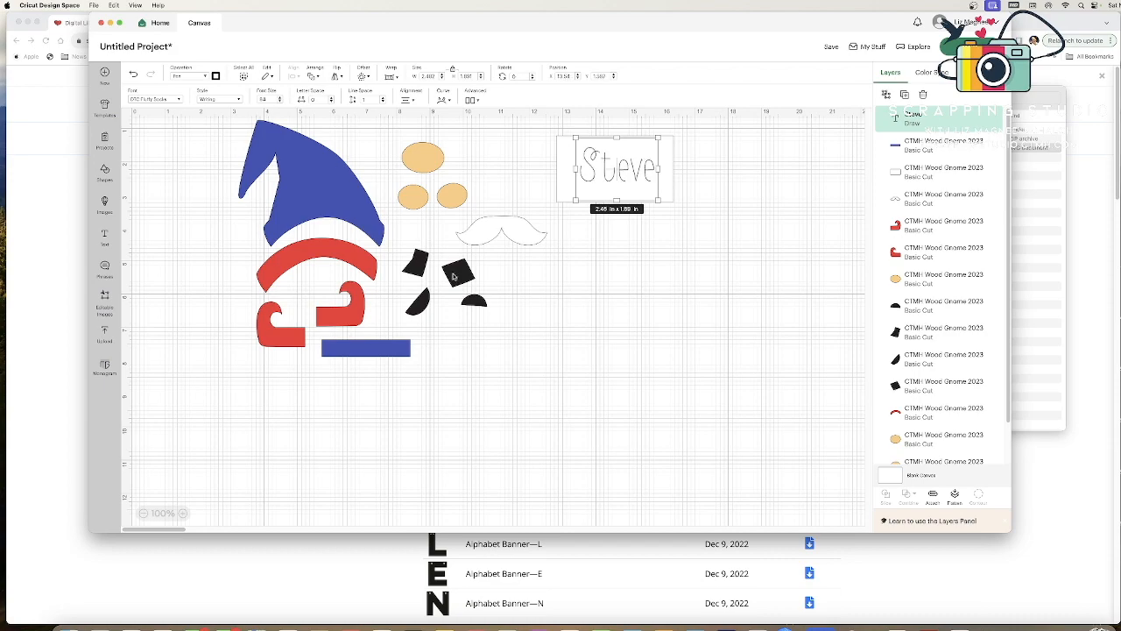
left_click(666, 295)
left_click(624, 178)
left_click_drag(625, 178, 624, 178)
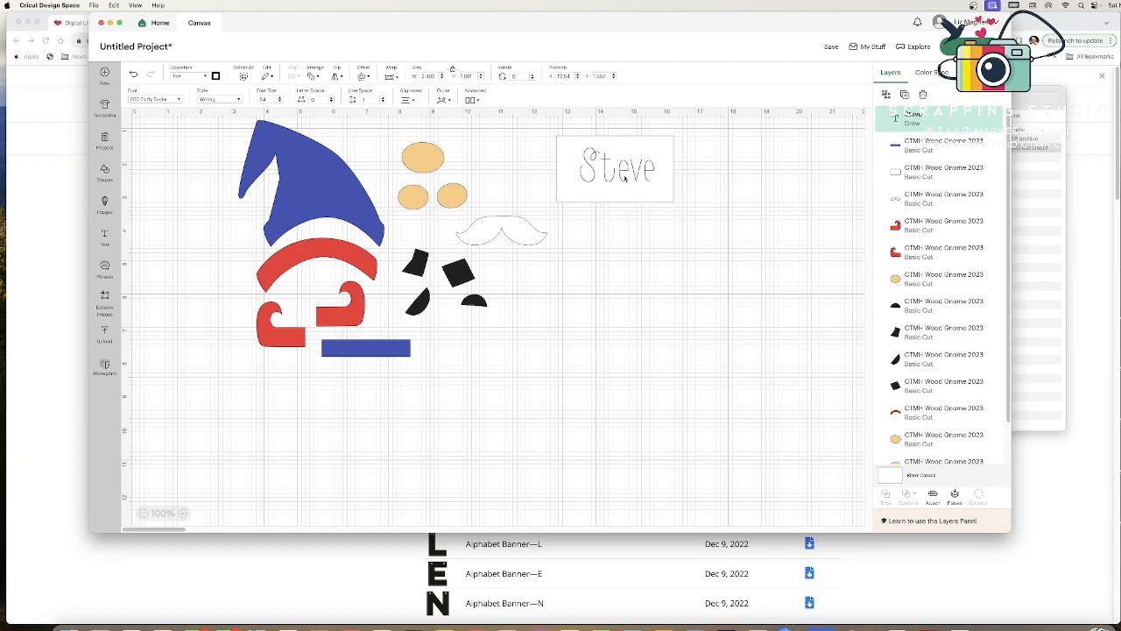
left_click(688, 257)
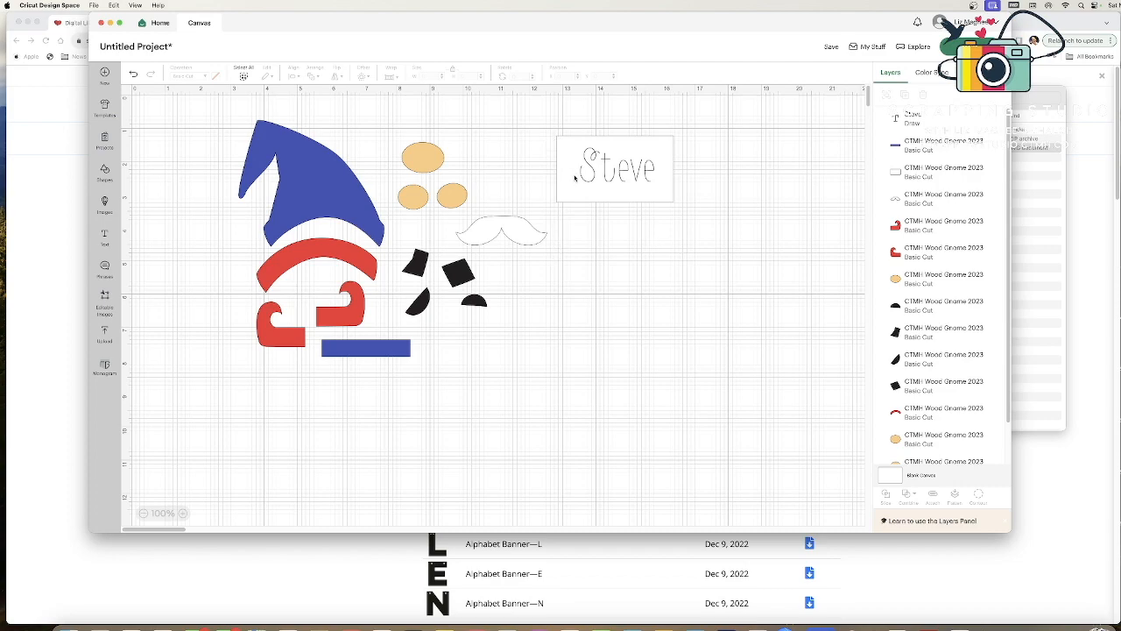
Step: Duplicate the white rectangle and place the copy directly below the original
left_click(606, 198)
right_click(605, 198)
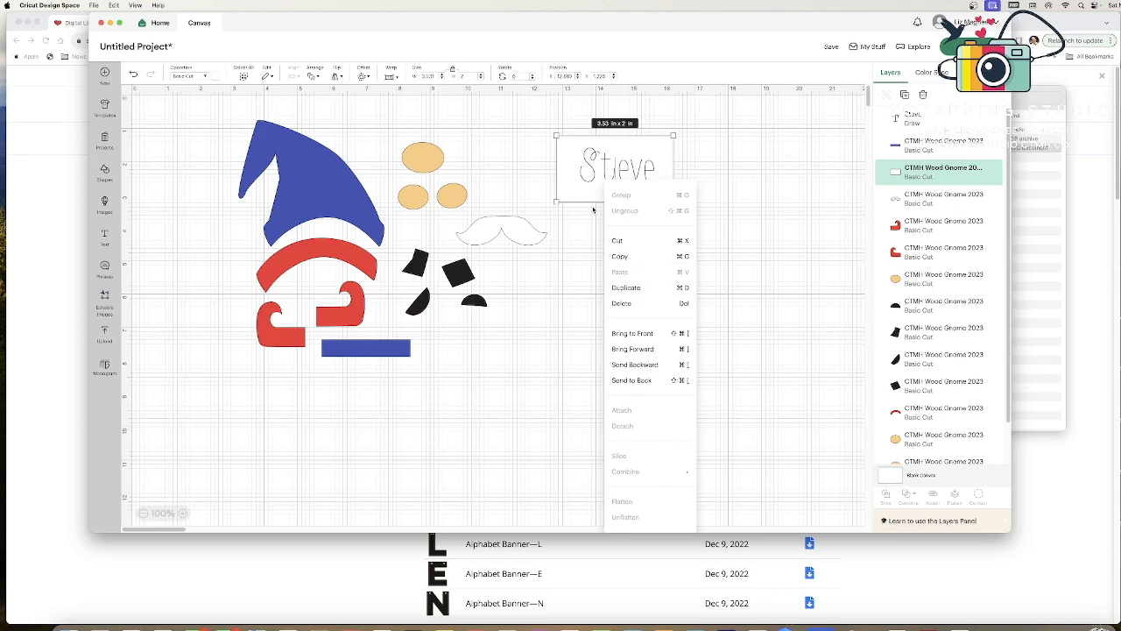
left_click(622, 288)
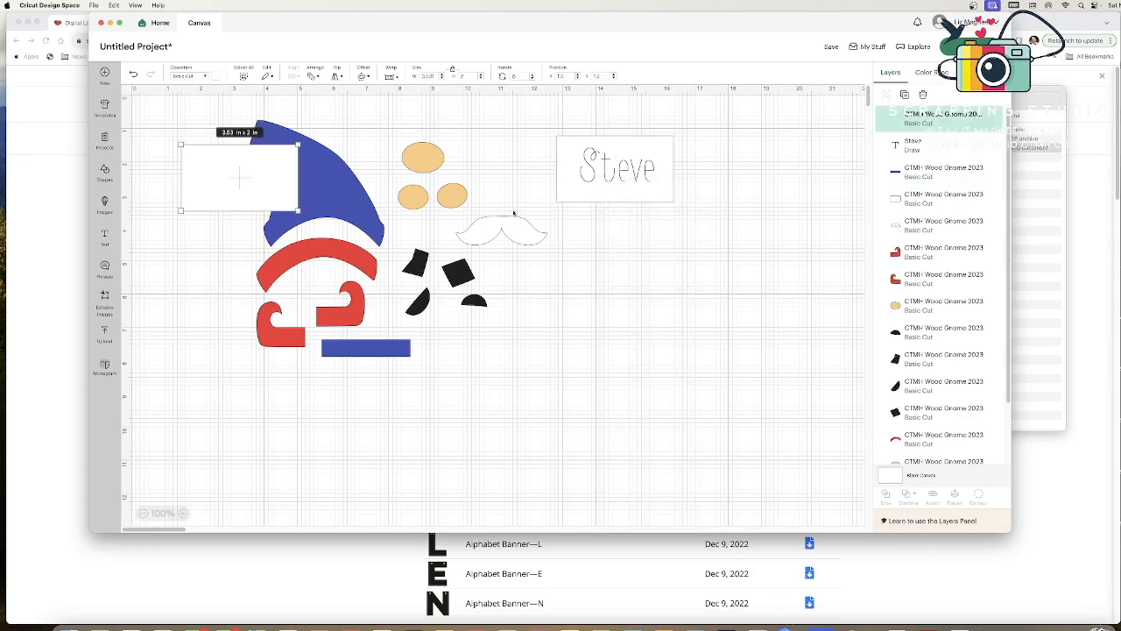
left_click_drag(253, 176, 624, 255)
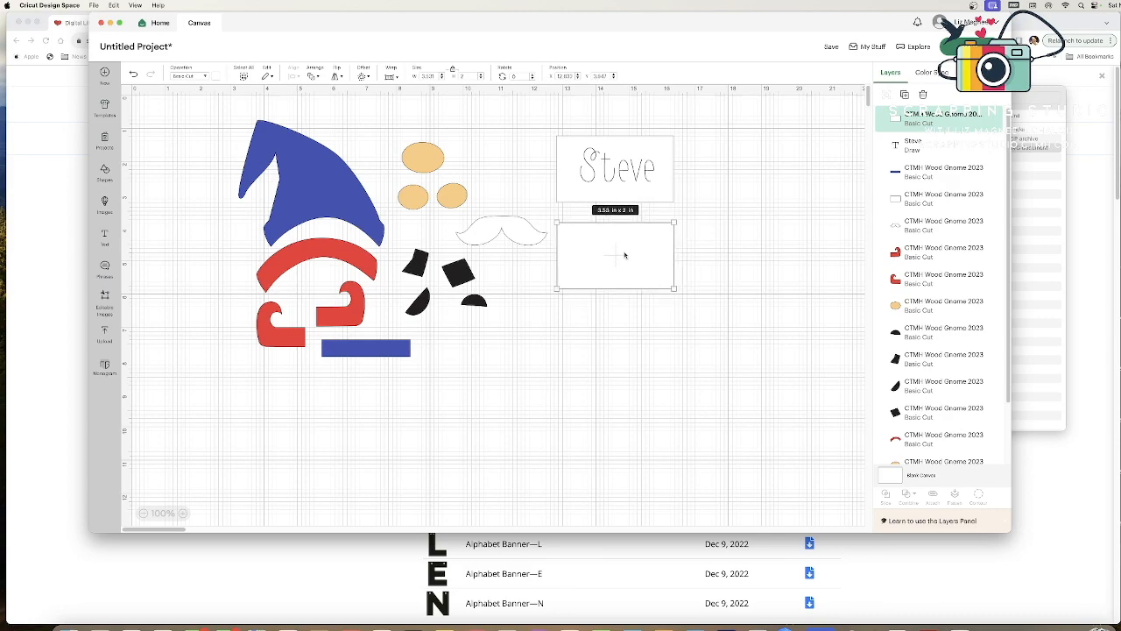
Step: Add a new text object reading "Spring" and "Blooms" on two lines
left_click(104, 234)
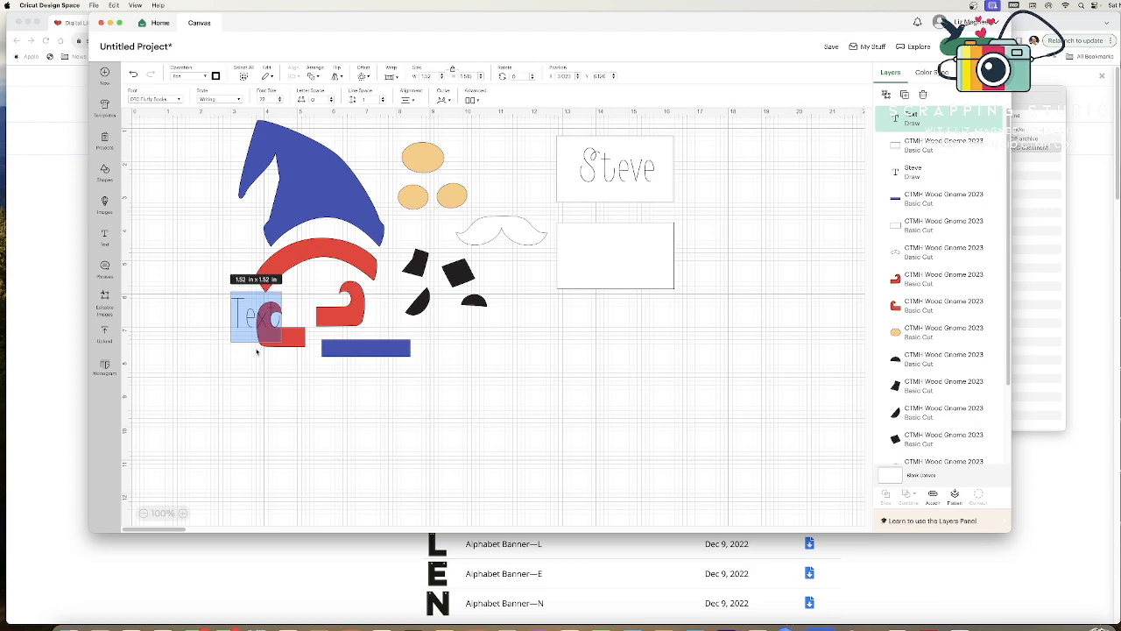
double_click(247, 314)
type("Spring G")
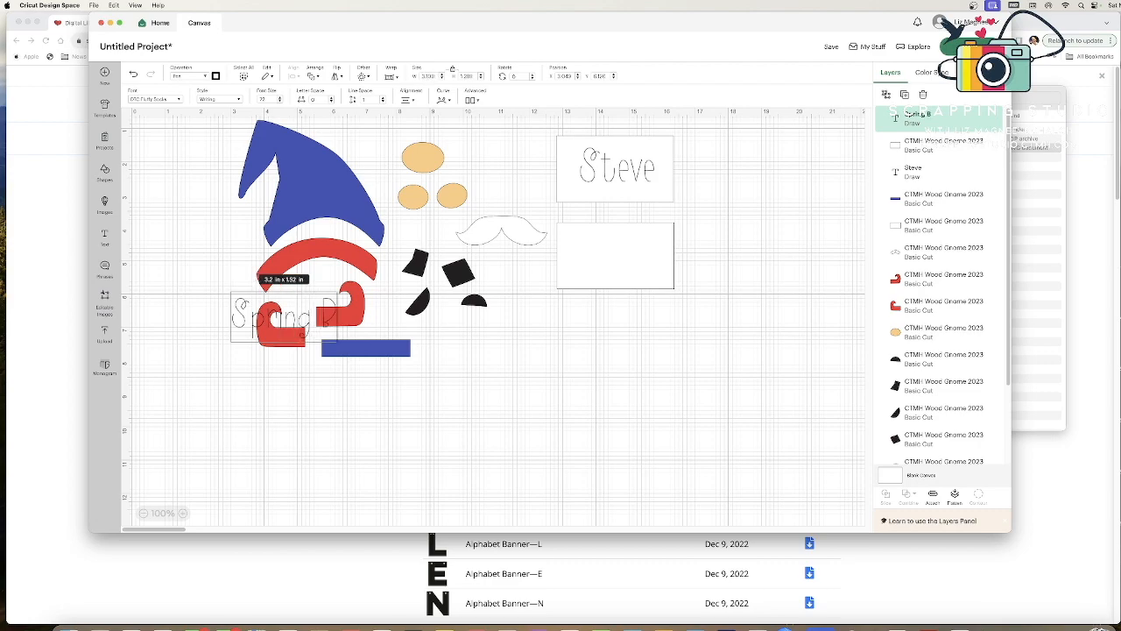
key("Return")
type("Blooms")
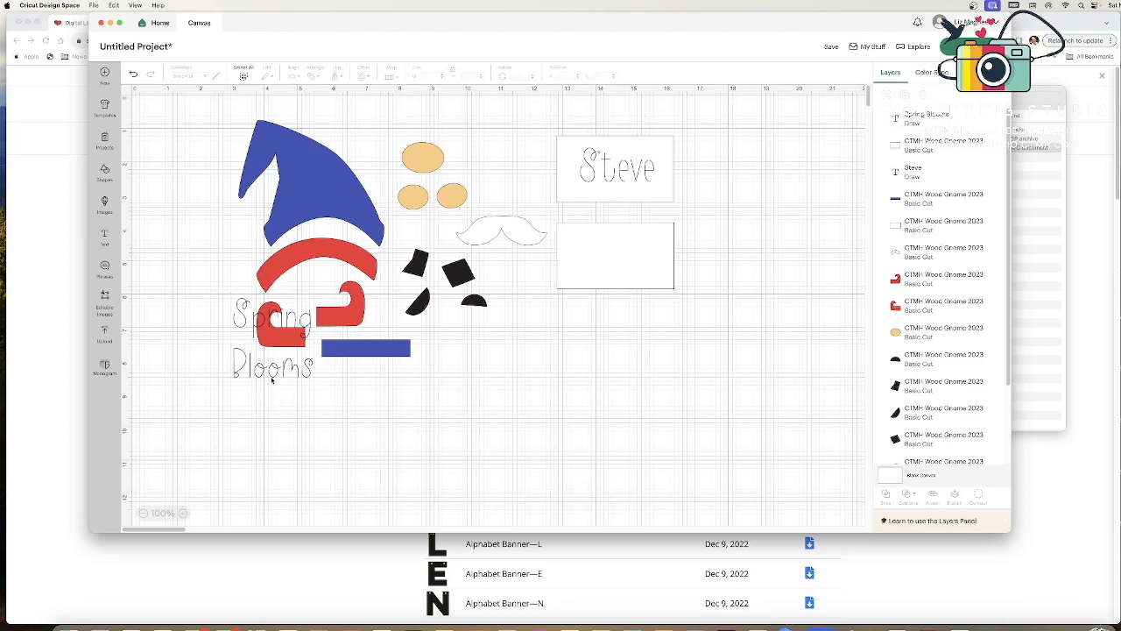
Step: Move the Spring Blooms text onto the lower white rectangle and reduce its font size to 54
left_click_drag(271, 379, 614, 295)
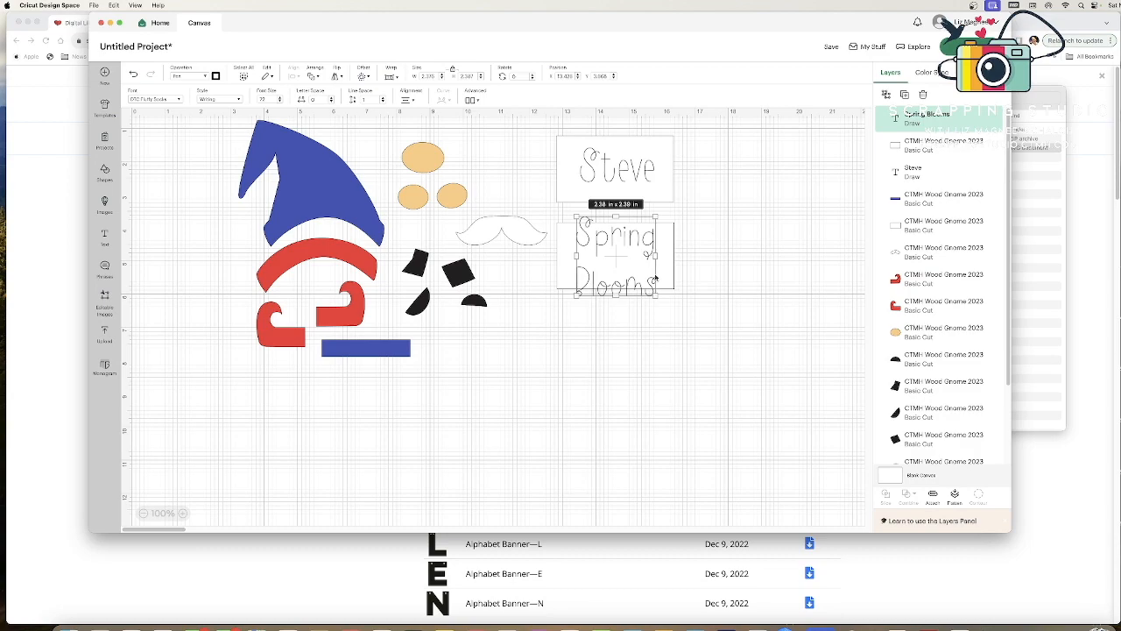
double_click(652, 279)
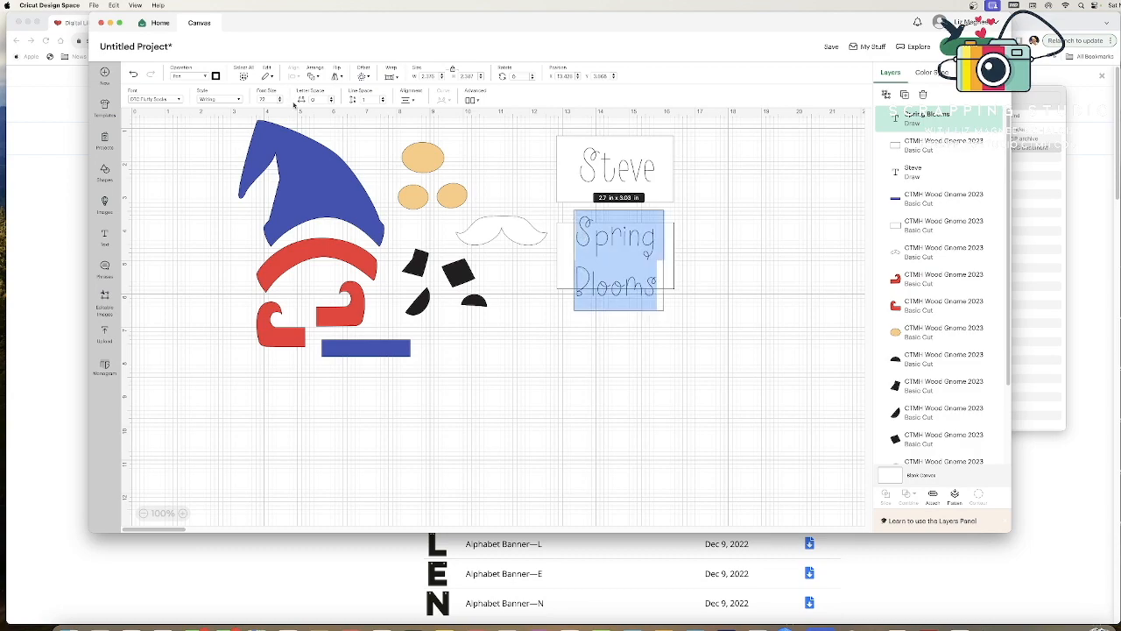
left_click(279, 102)
left_click(279, 101)
left_click(279, 102)
left_click(279, 101)
left_click_drag(635, 254, 625, 261)
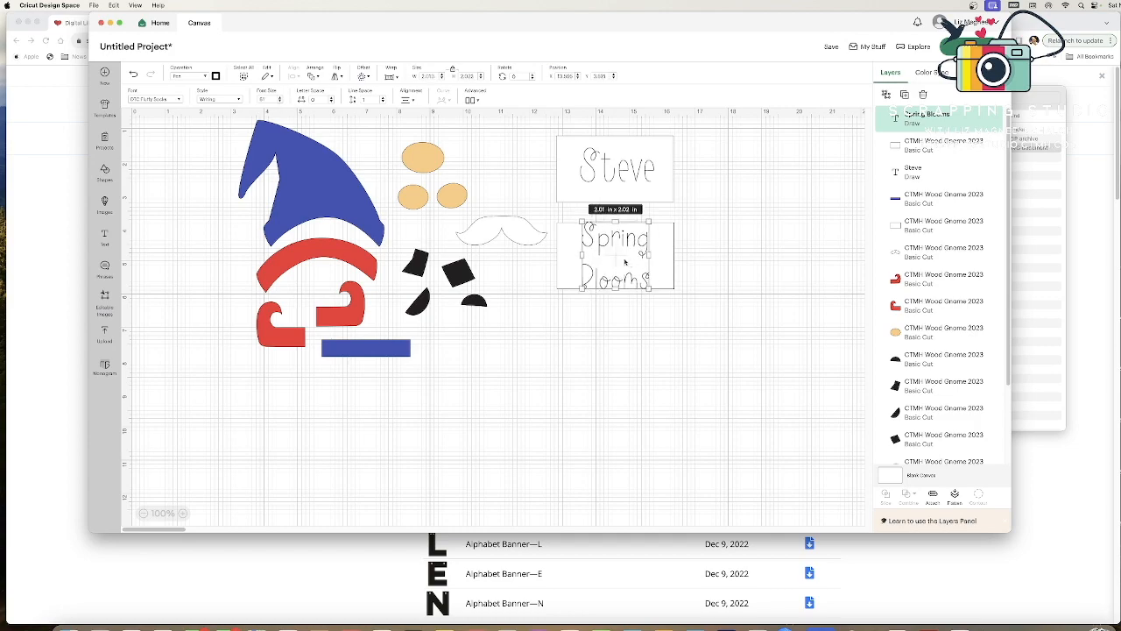
left_click(280, 101)
left_click(279, 101)
Step: Resize the Spring Blooms text box to about 3.34 by 2.27 in and re-enter the line break before "Blooms"
left_click_drag(622, 261, 671, 254)
left_click_drag(581, 257, 557, 258)
left_click(586, 282)
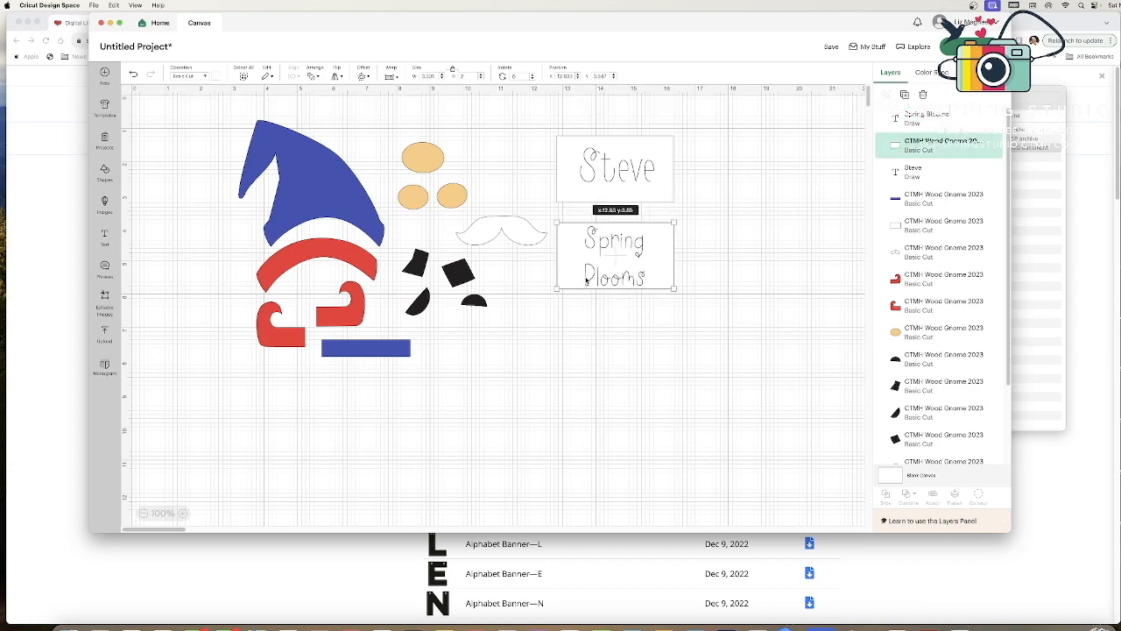
double_click(586, 282)
left_click(584, 279)
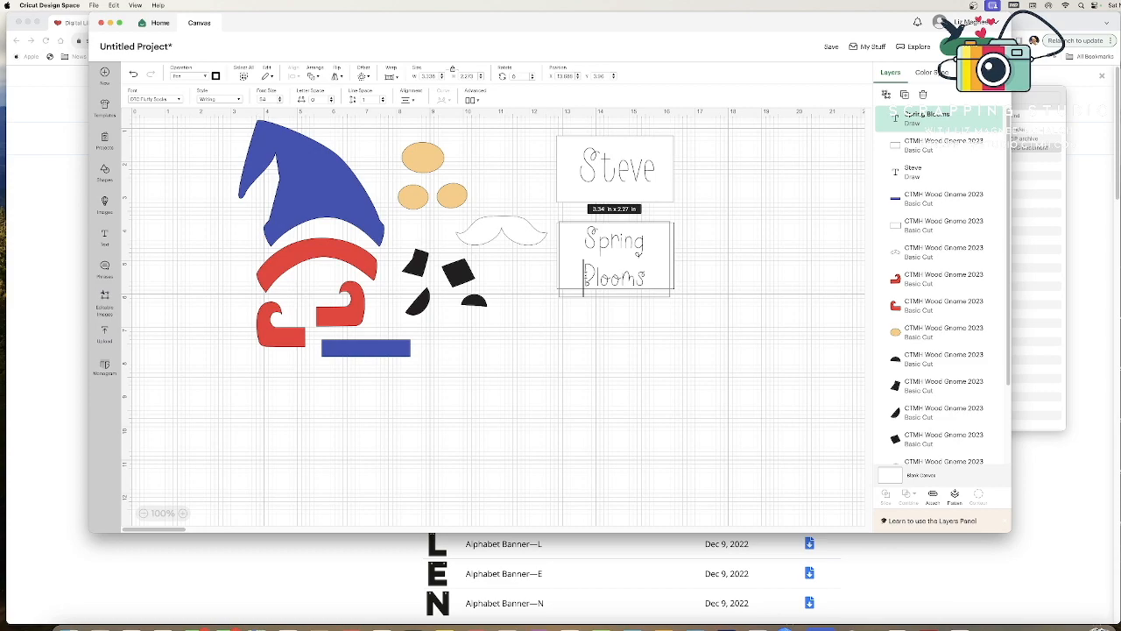
key("BackSpace")
key("Return")
Step: Nudge the Spring Blooms text so it sits centred in the lower white rectangle
left_click(718, 300)
left_click(619, 267)
left_click_drag(619, 267, 621, 266)
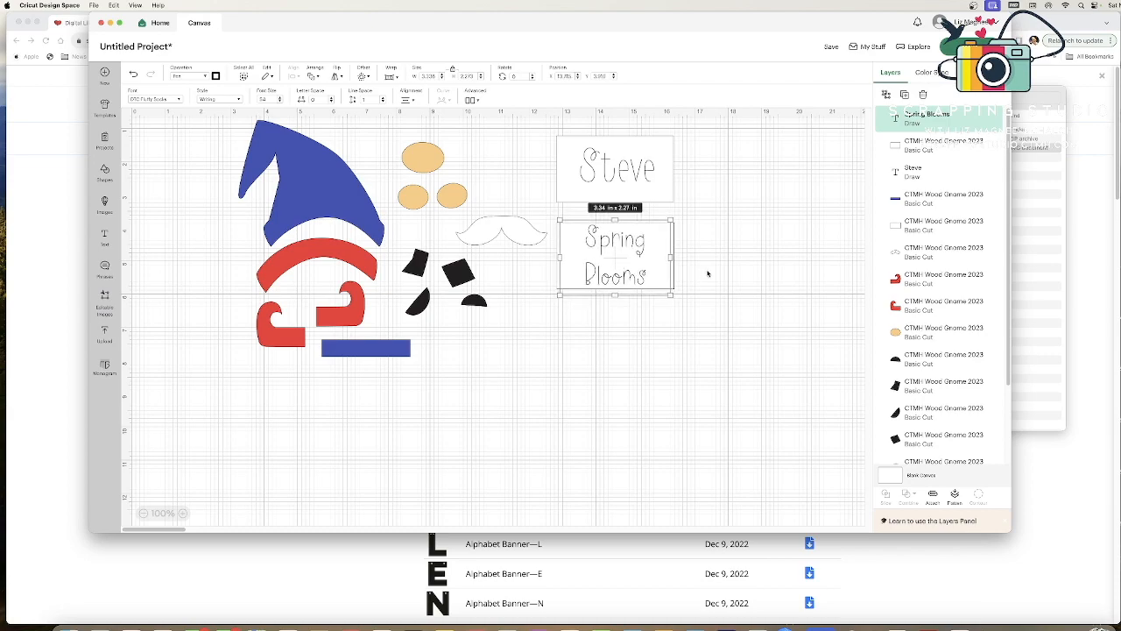
Step: Open the mat preview and examine how the pieces are laid out on the pen, white, red, tan, blue and black mats
left_click(751, 349)
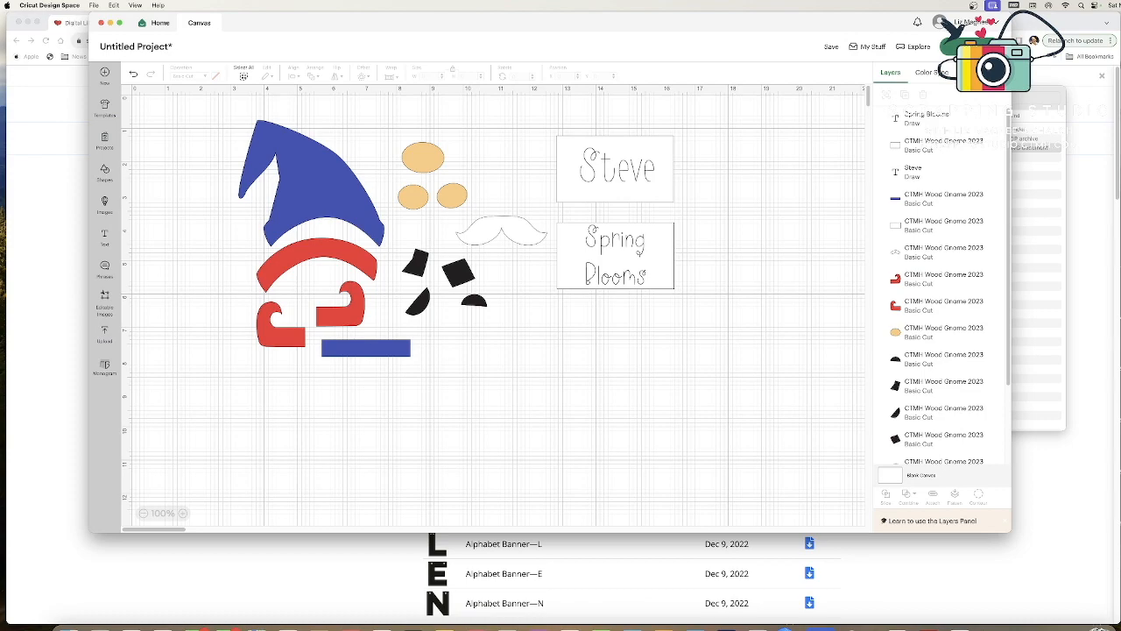
left_click(981, 46)
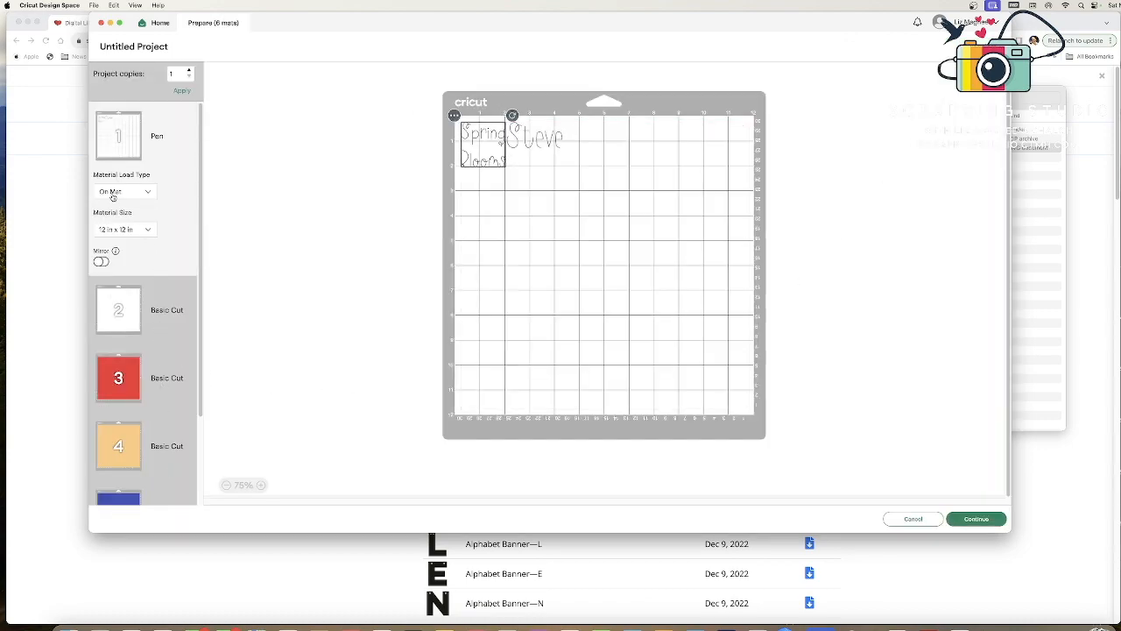
scroll(123, 385, "down", 3)
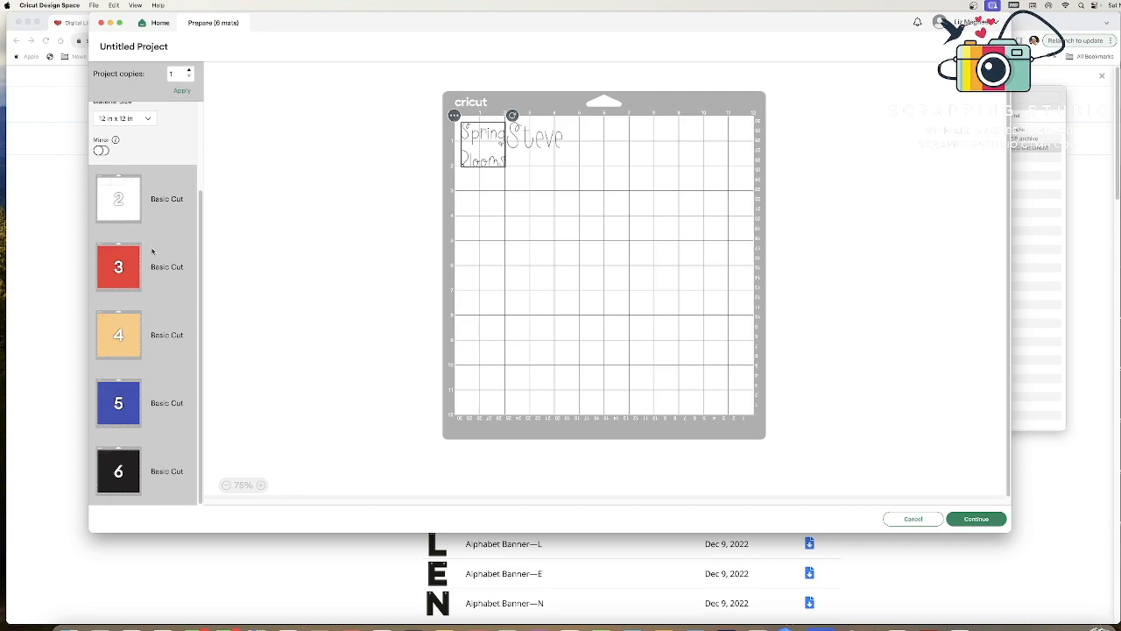
scroll(144, 228, "up", 3)
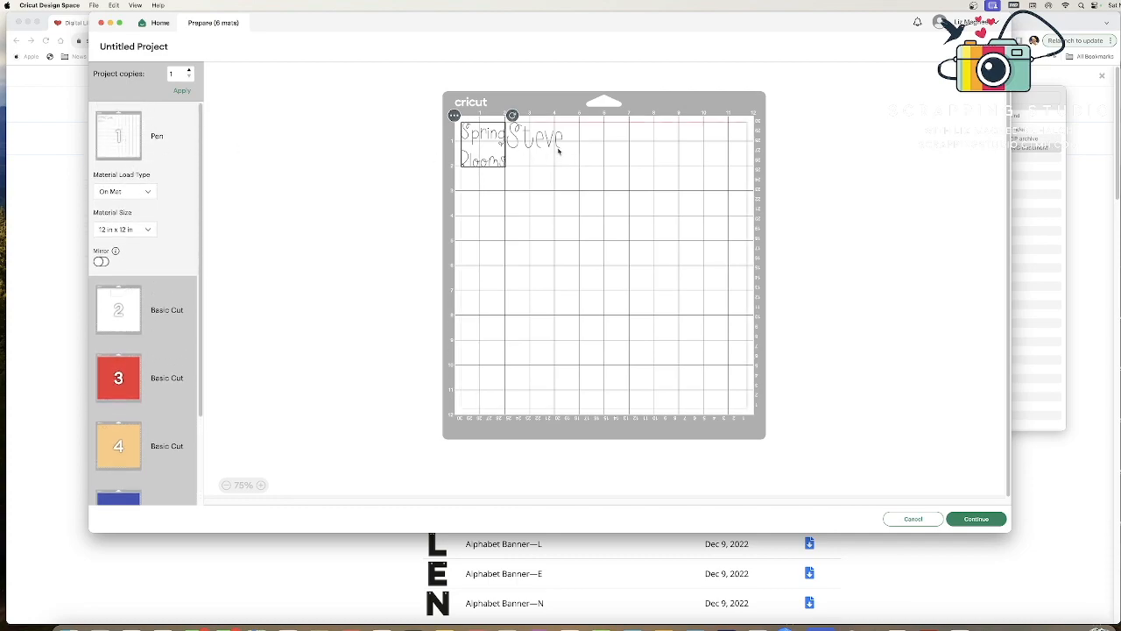
left_click(123, 319)
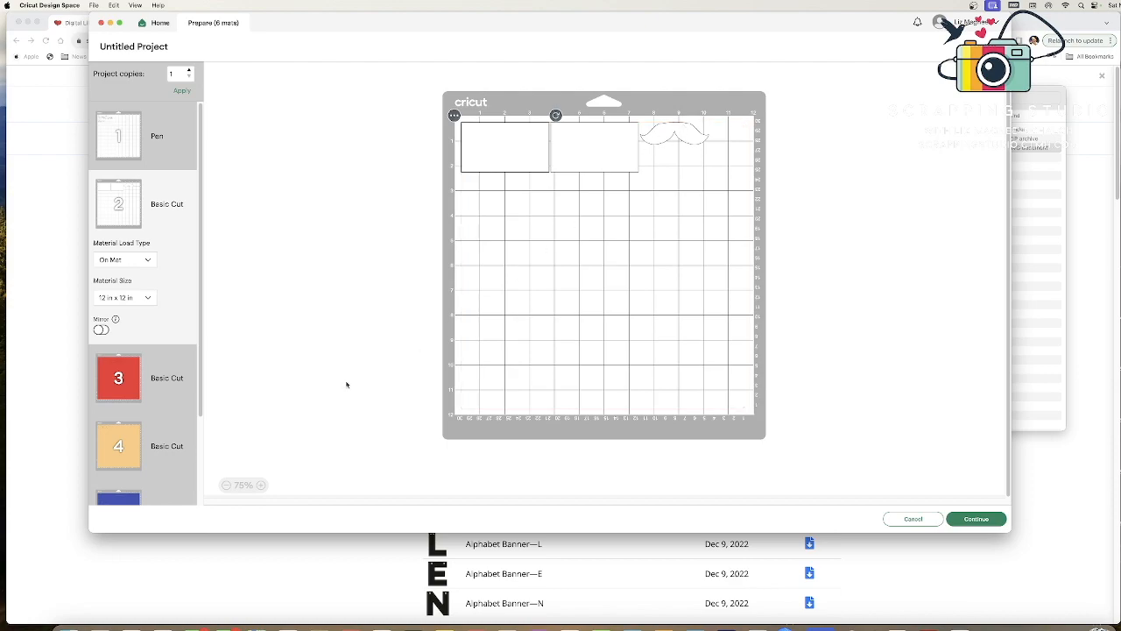
left_click(124, 382)
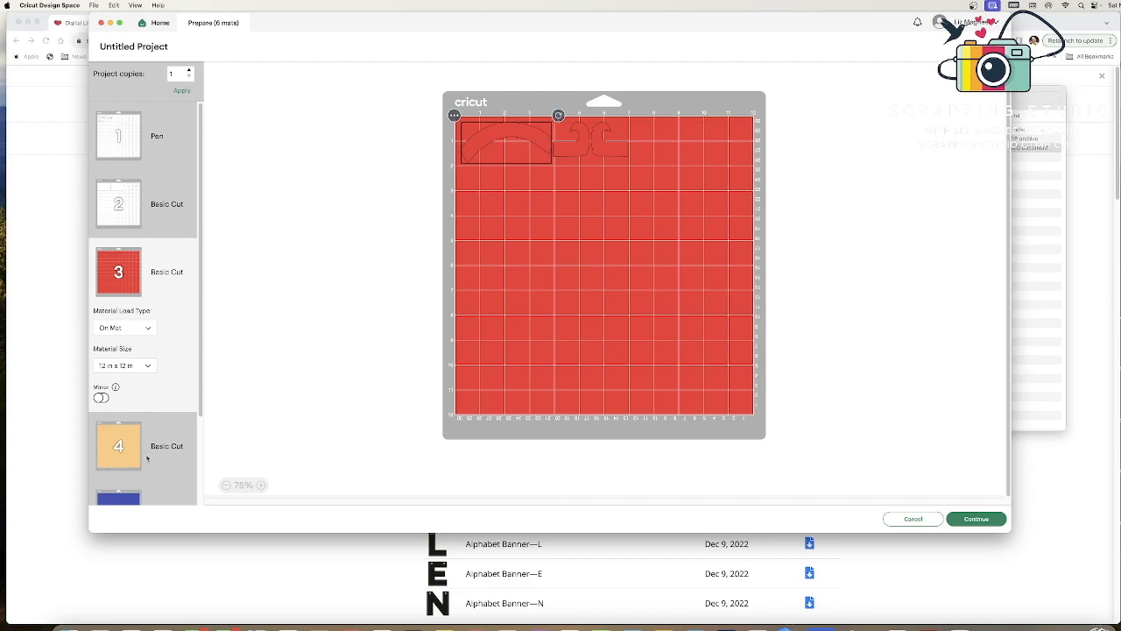
left_click(144, 458)
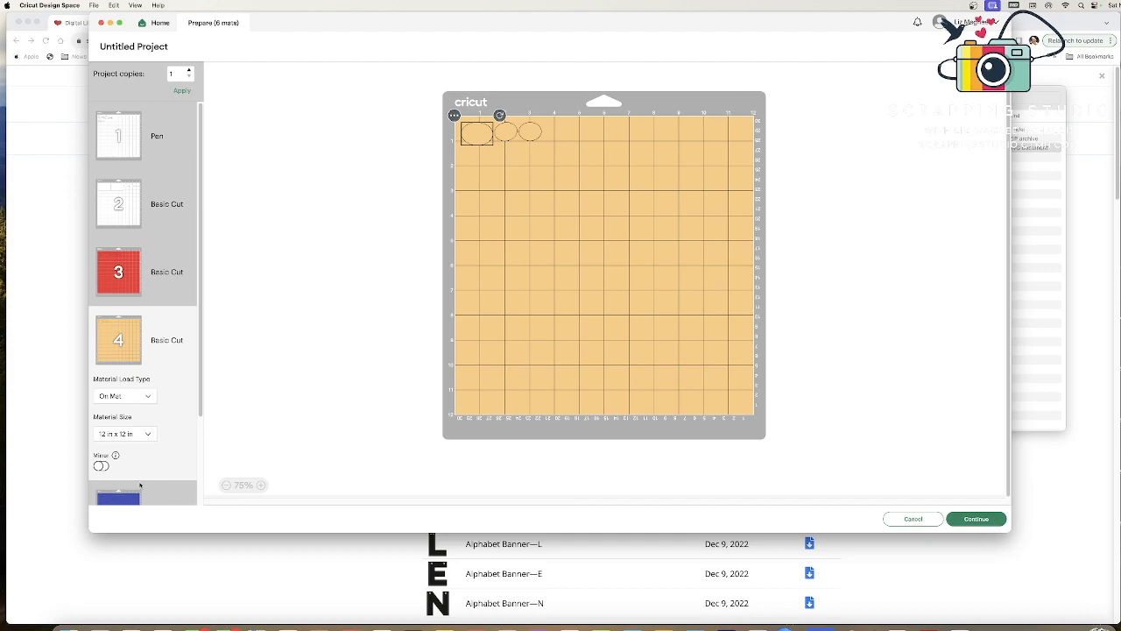
left_click(130, 500)
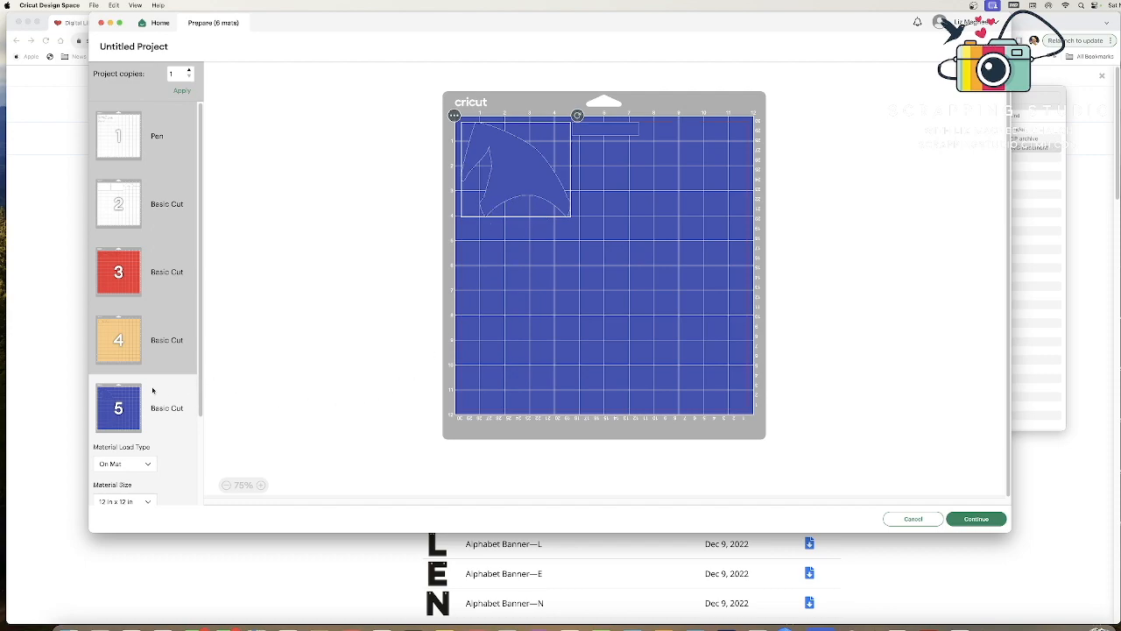
scroll(153, 390, "down", 3)
left_click(133, 485)
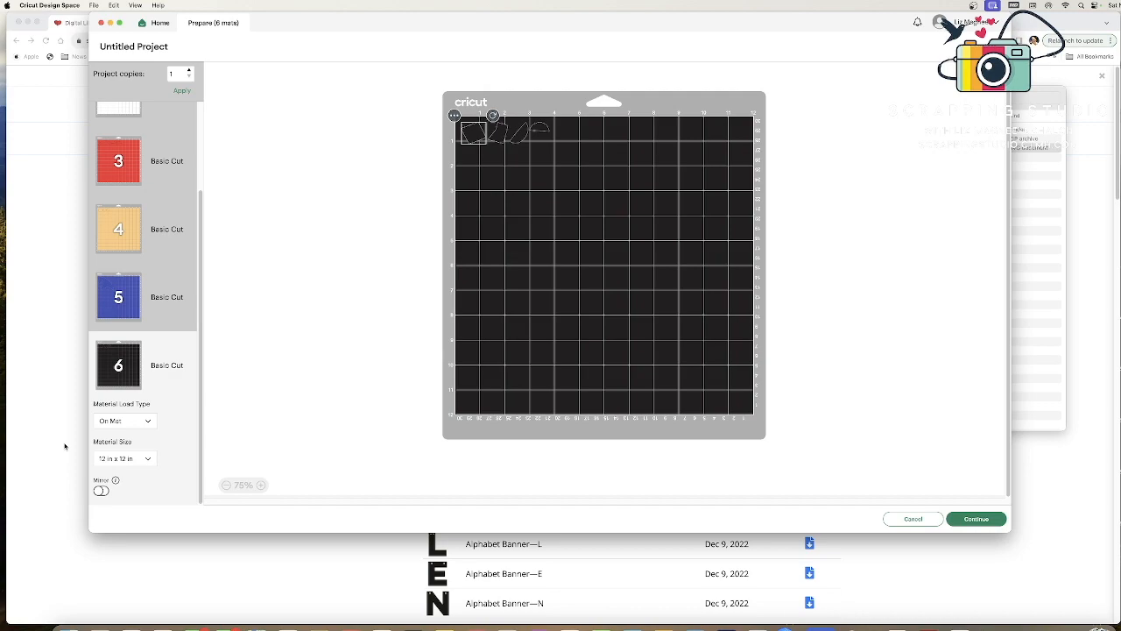
scroll(143, 299, "up", 3)
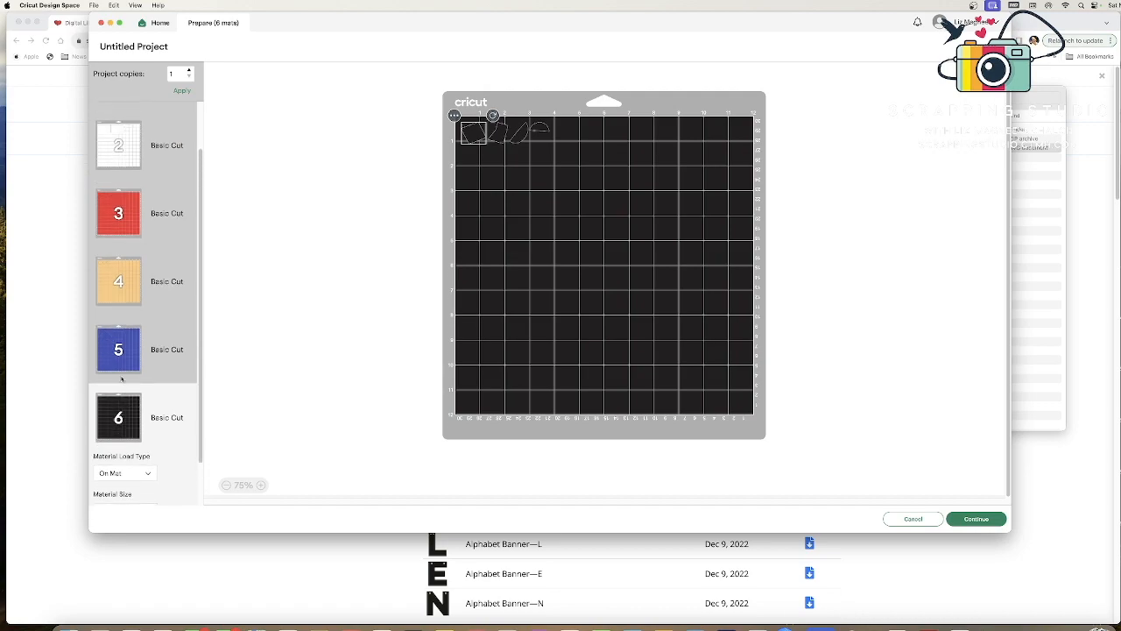
Step: Compare the pen mat's text placement with the white cut mat's rectangles, and return to the canvas
left_click(136, 143)
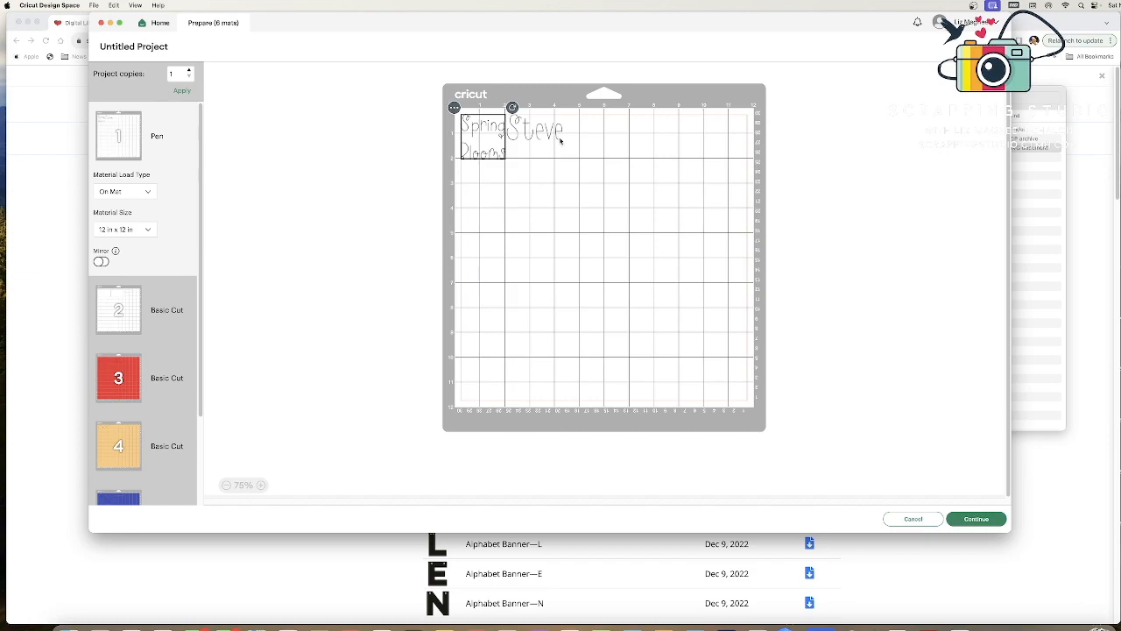
left_click(125, 319)
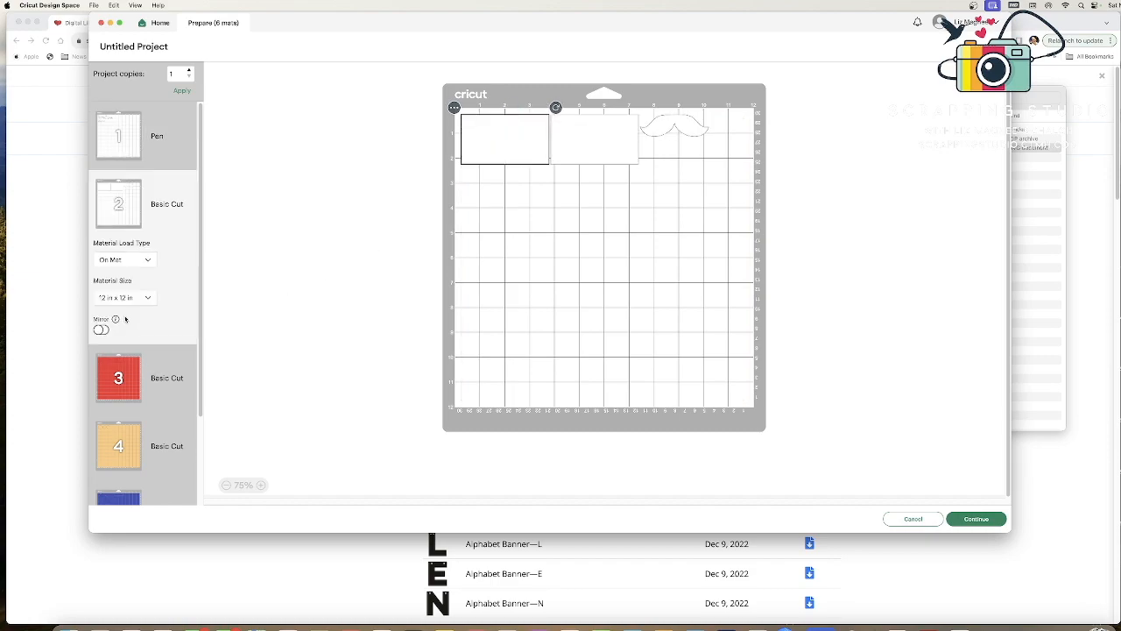
left_click(920, 518)
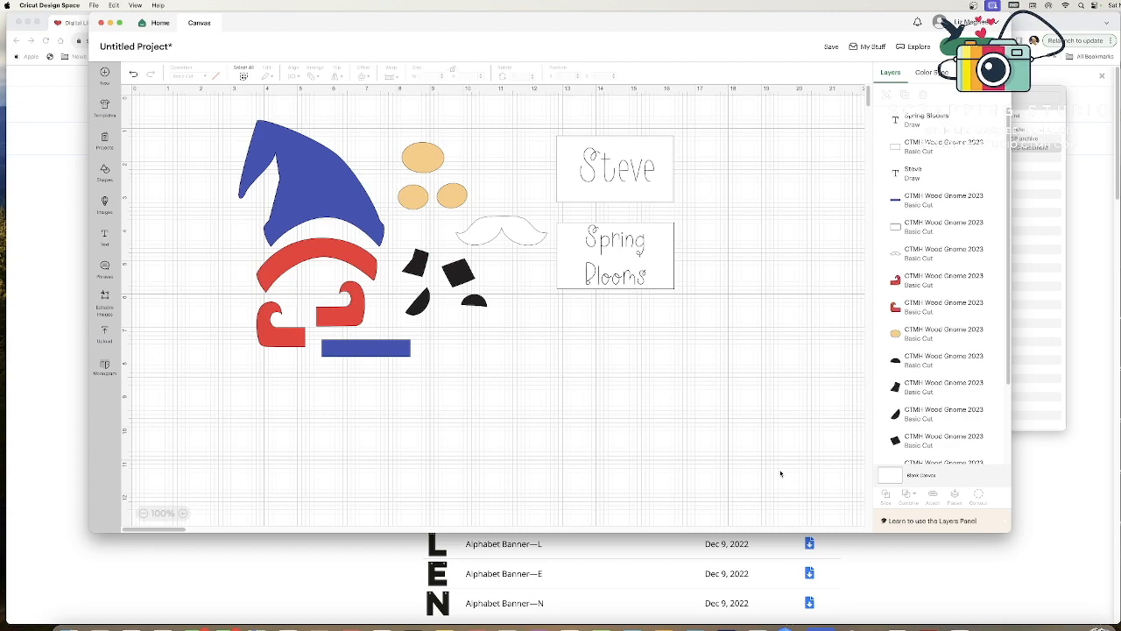
Step: Attach the name text to the upper white rectangle and the Spring Blooms text to the lower white rectangle
left_click_drag(551, 131, 676, 204)
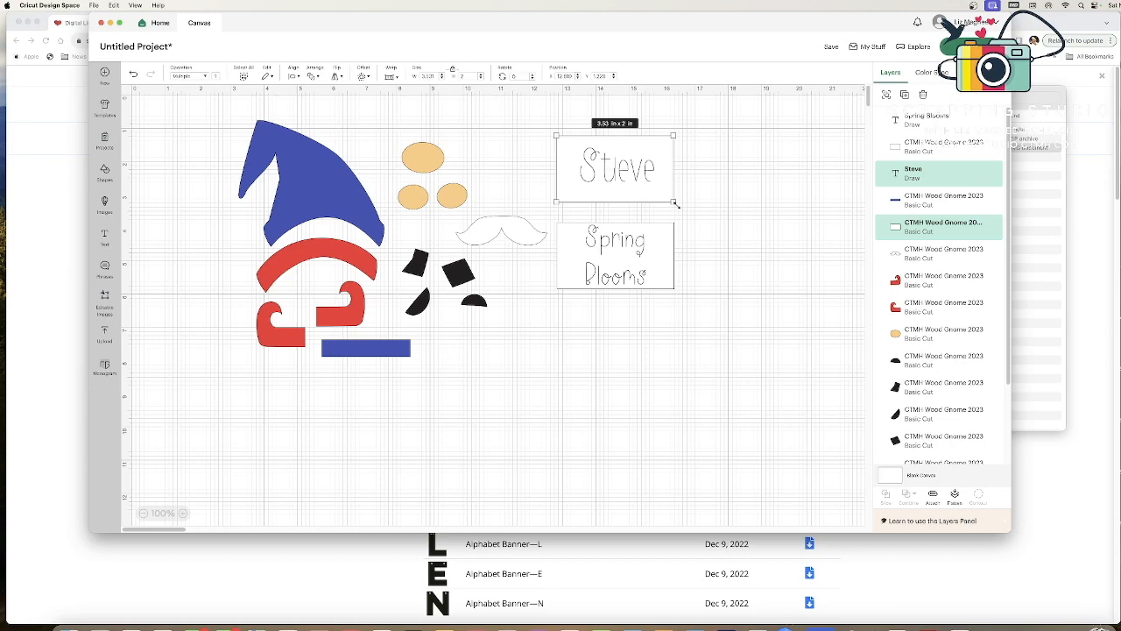
left_click(934, 495)
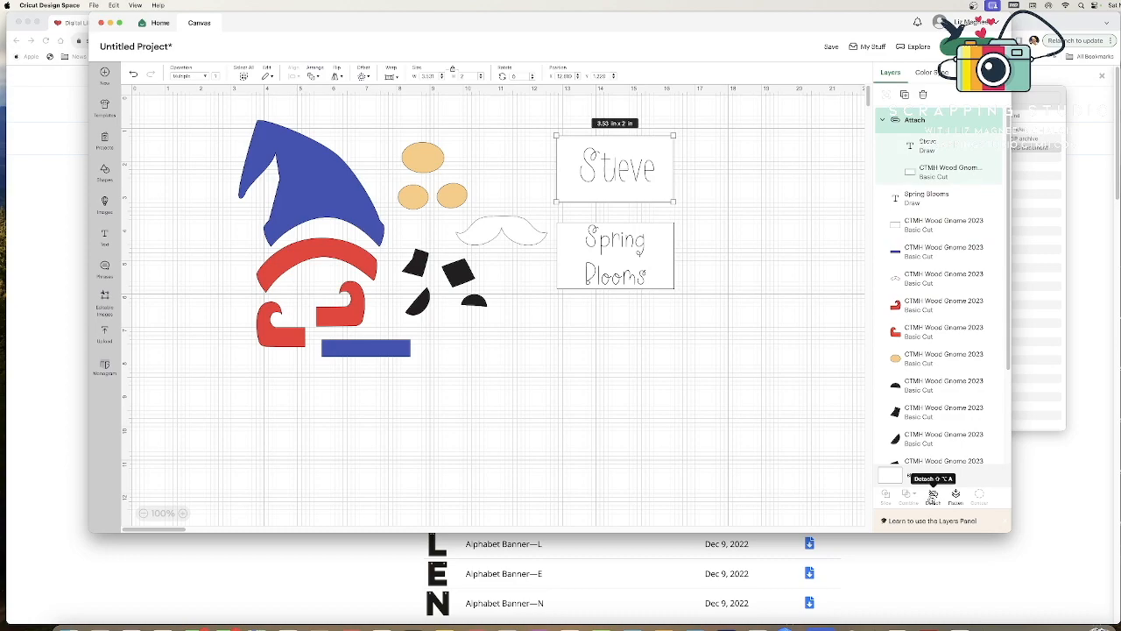
left_click_drag(550, 215, 683, 296)
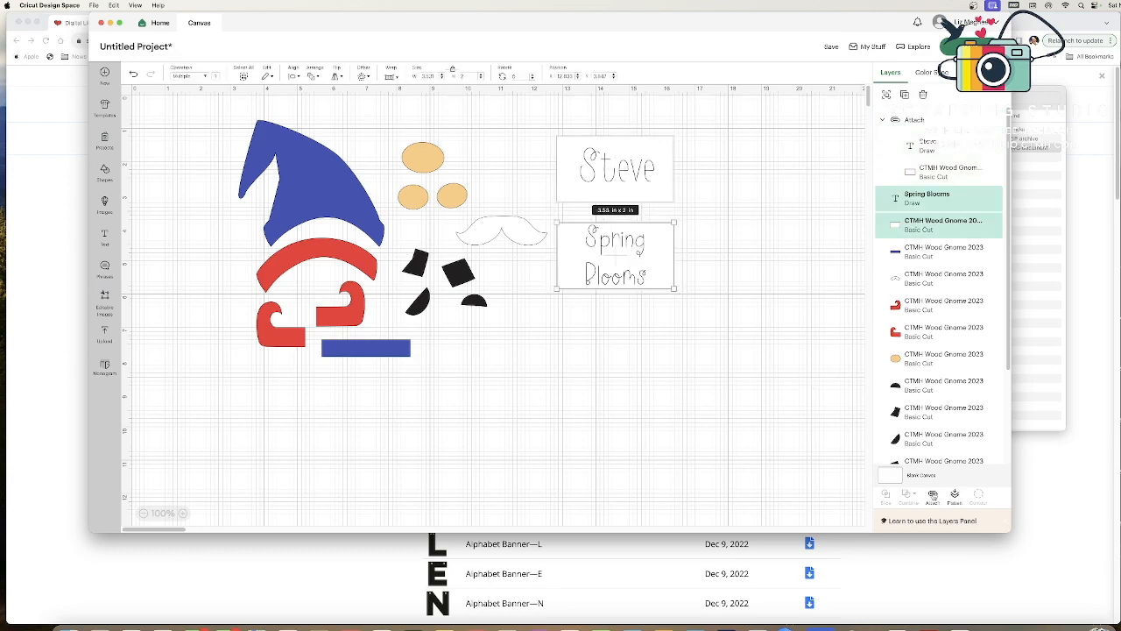
left_click(933, 498)
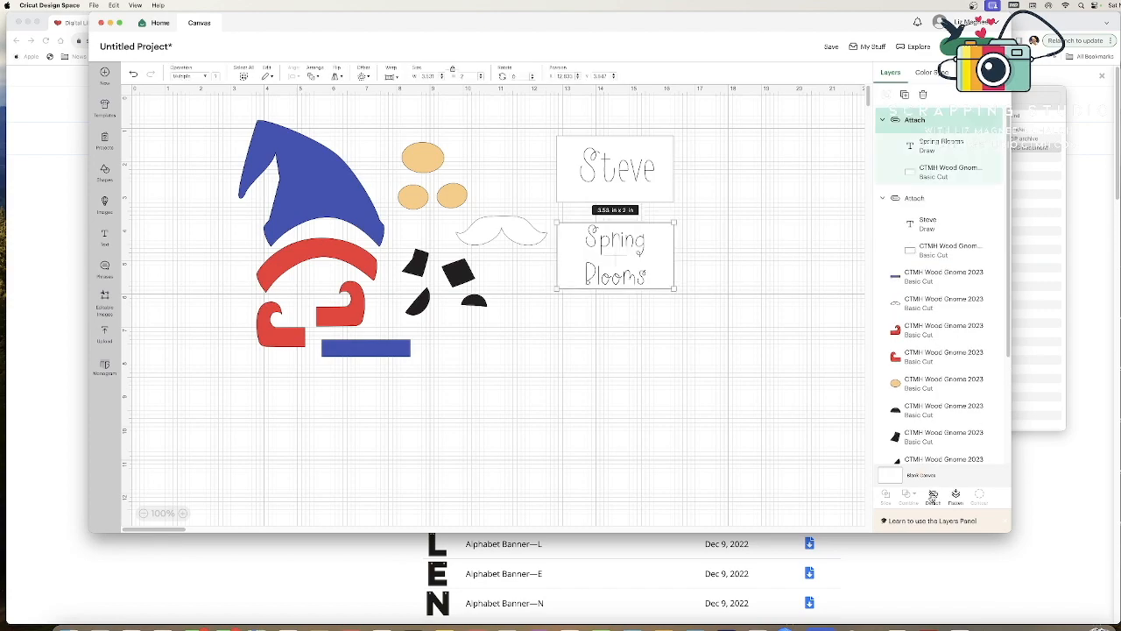
Step: Preview the mats to check the attached text on its rectangles, and examine the red, tan and blue cut layouts
left_click(973, 44)
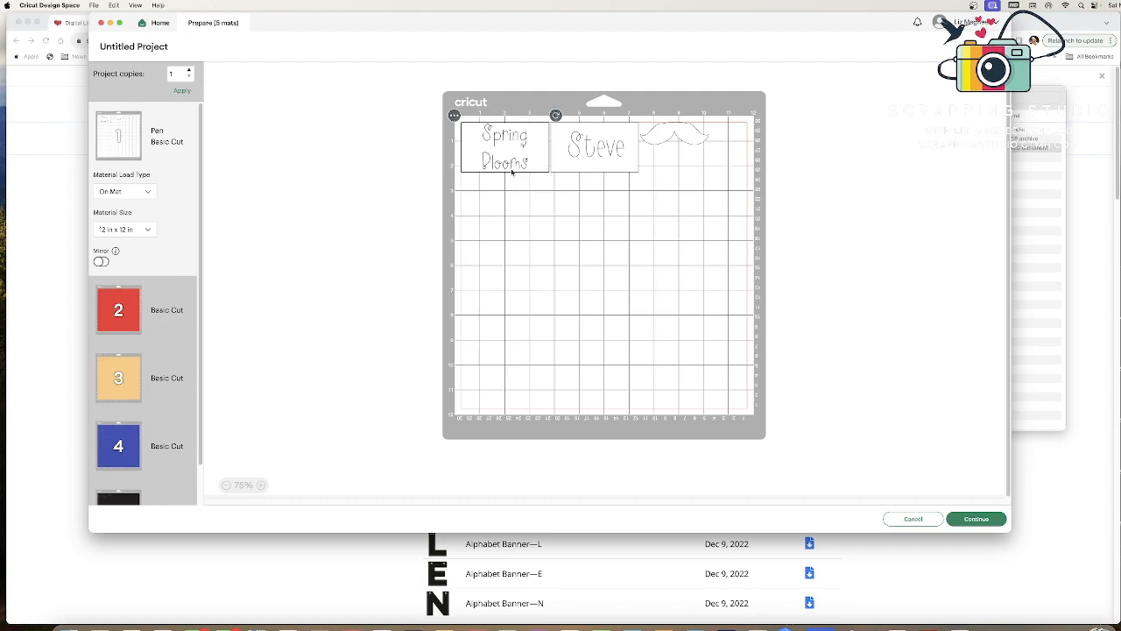
left_click(914, 518)
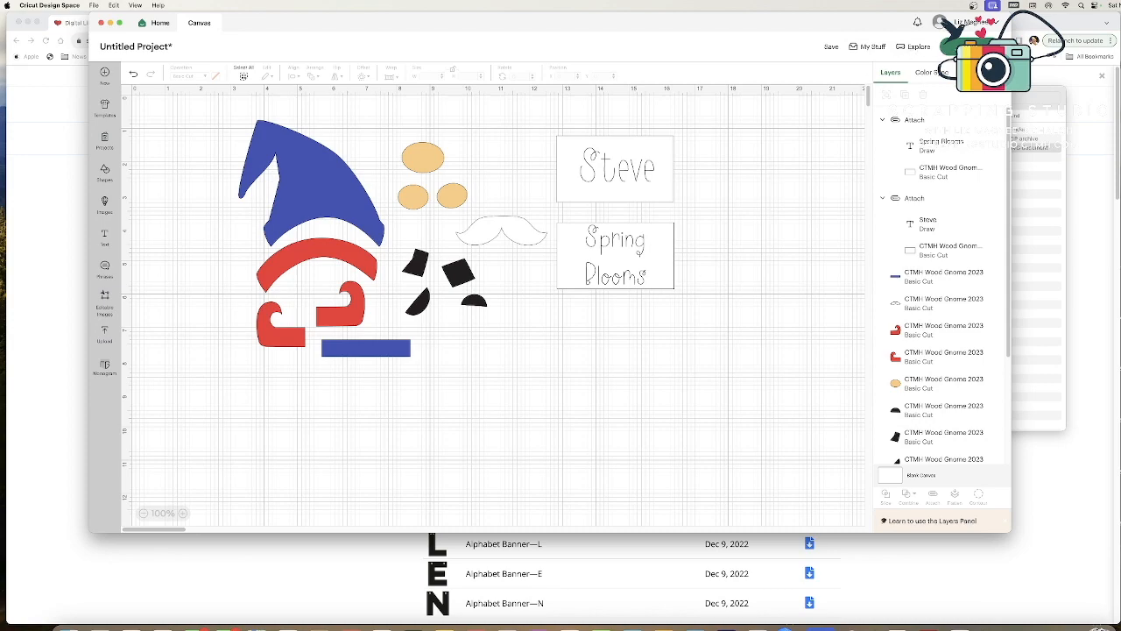
left_click(970, 46)
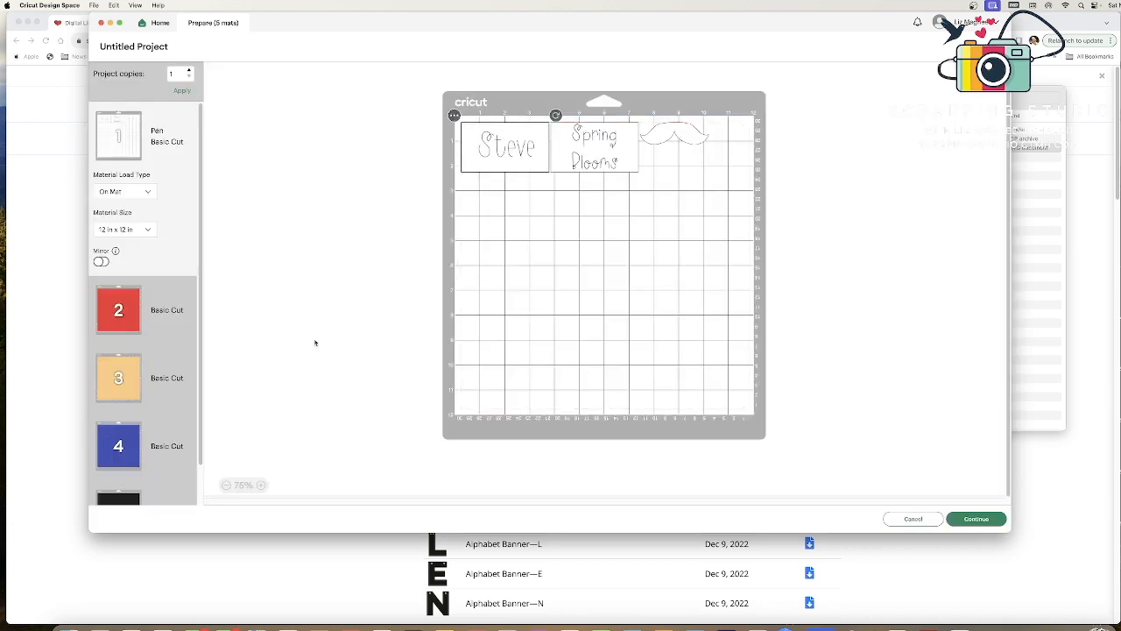
left_click(113, 312)
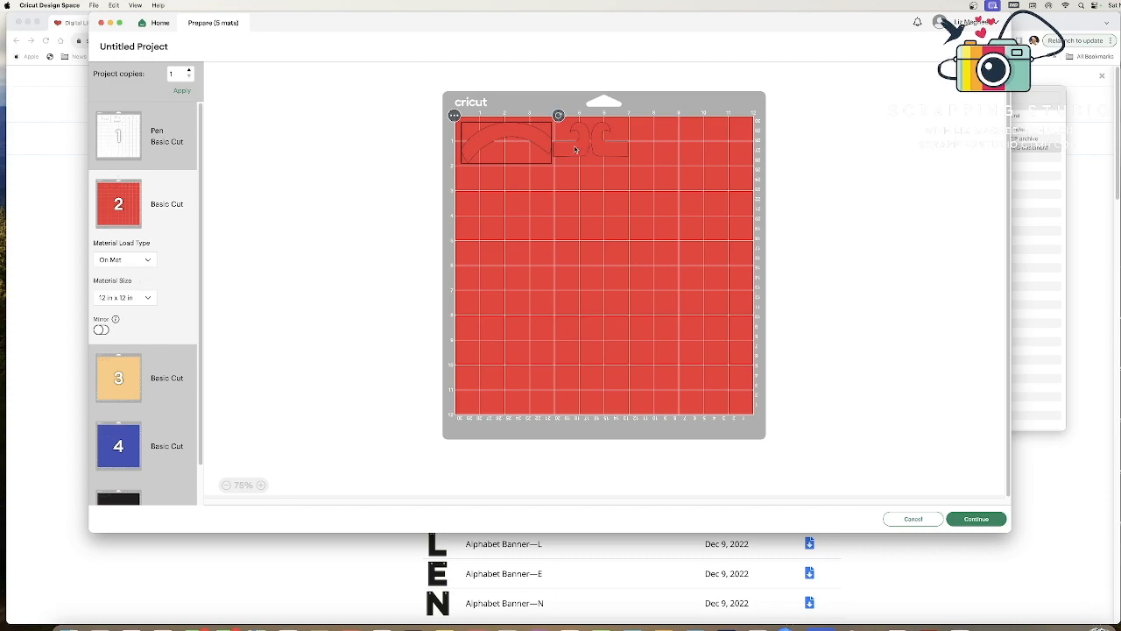
left_click(131, 389)
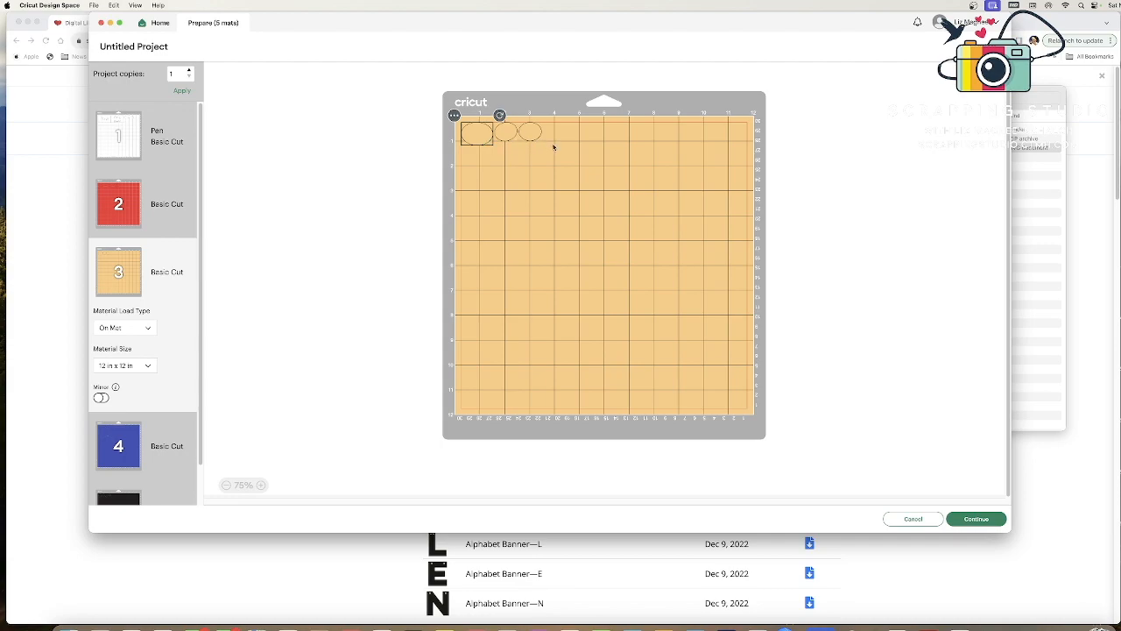
left_click(114, 452)
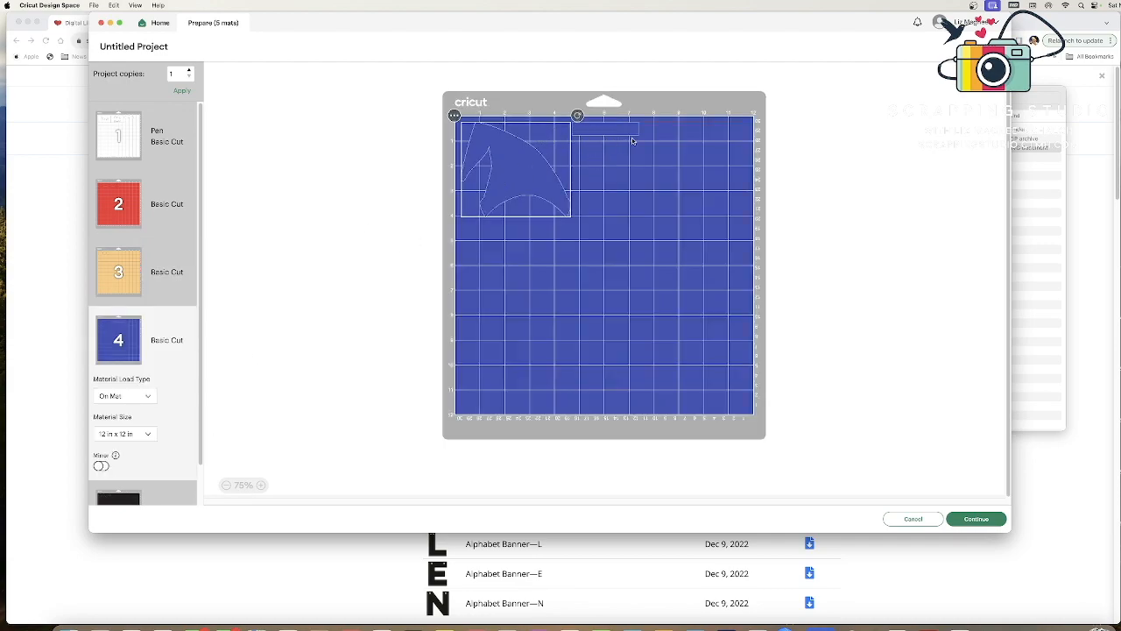
Step: Pack the ovals on the tan mat closely, with one small oval beside the large one and the other beneath it
left_click(117, 273)
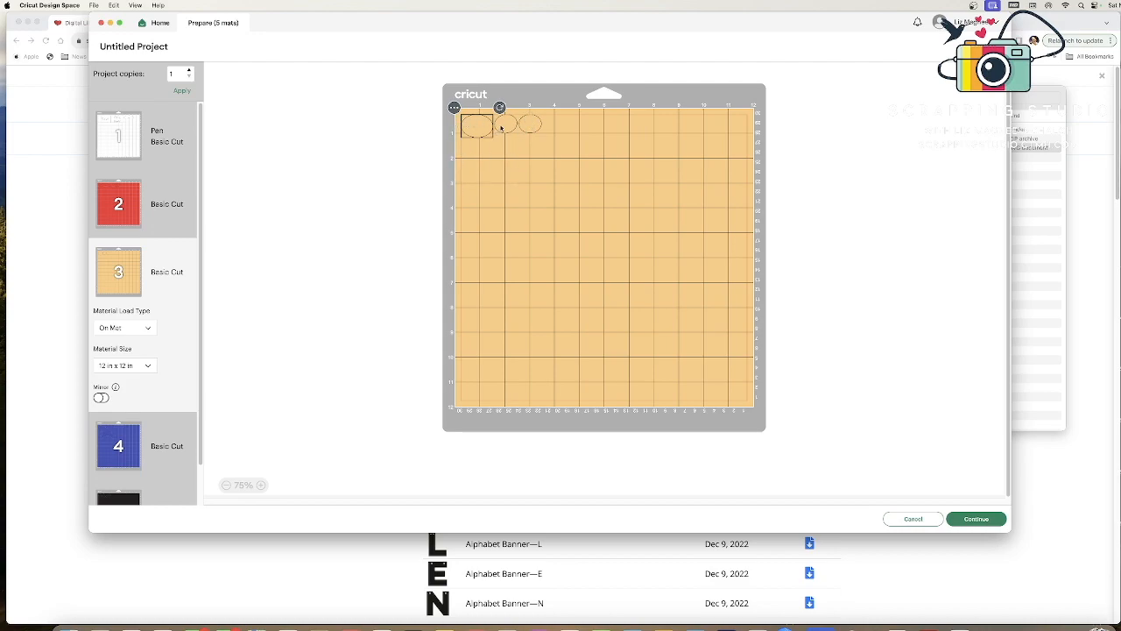
left_click_drag(507, 125, 473, 153)
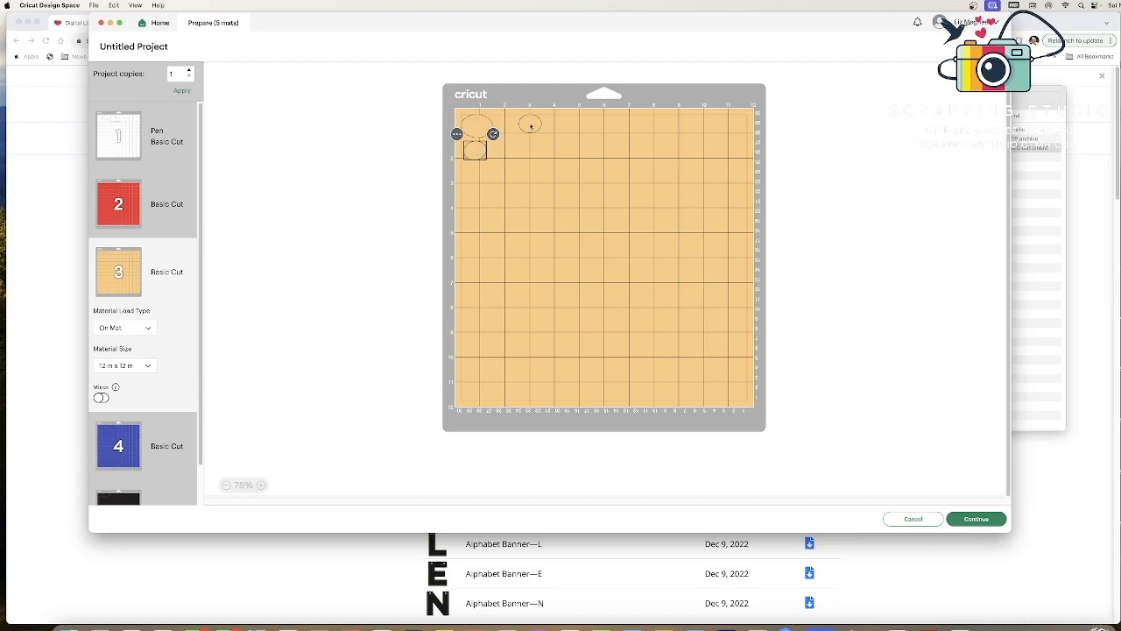
left_click_drag(530, 125, 501, 151)
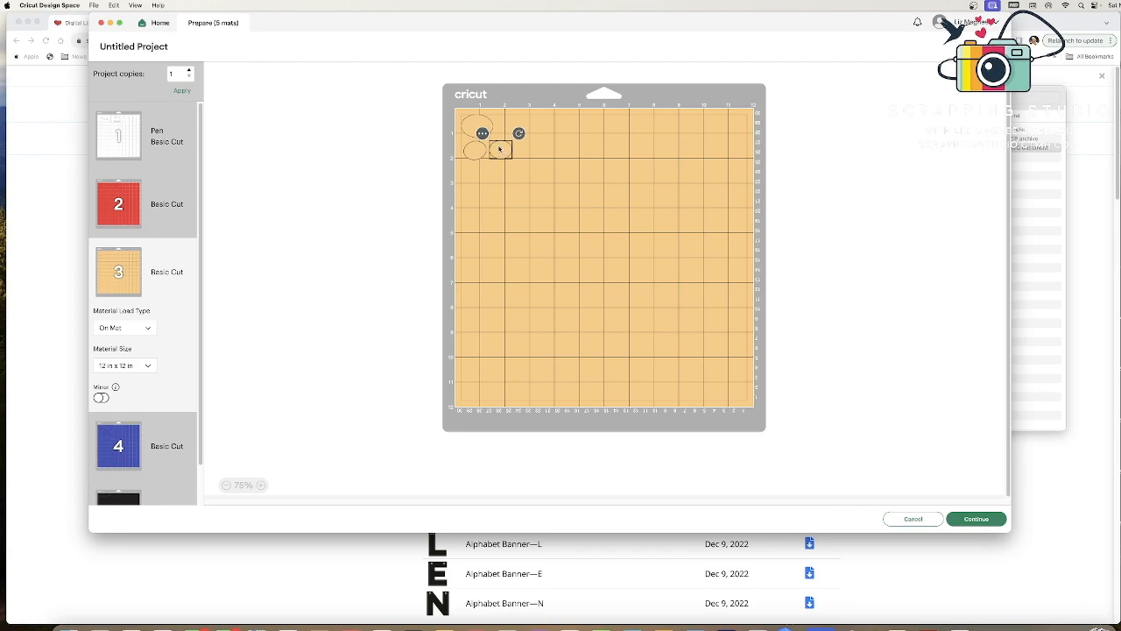
left_click_drag(499, 149, 502, 149)
left_click_drag(501, 149, 471, 152)
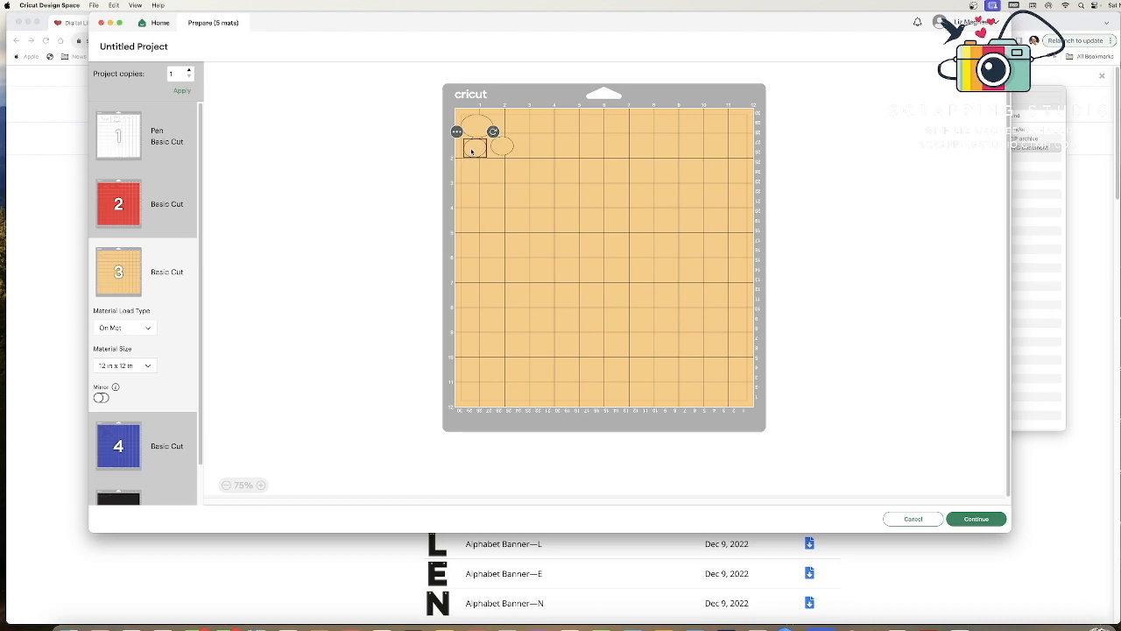
left_click(507, 153)
left_click_drag(521, 130, 482, 151)
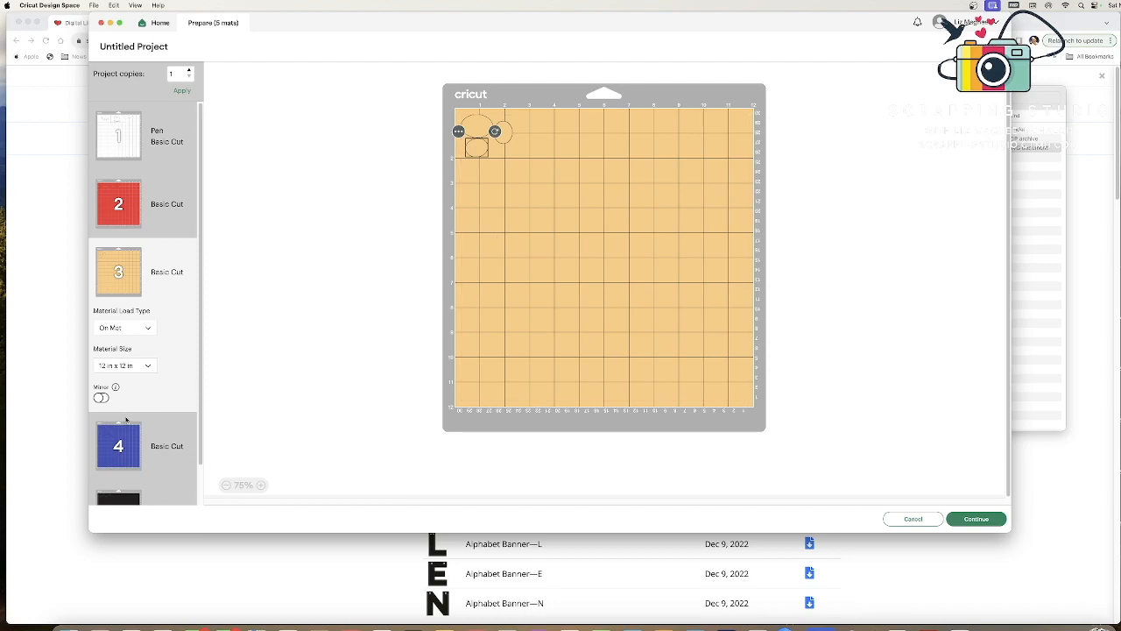
Step: Move and rotate the four pieces on the black mat into a tight cluster at its upper-left corner, and return to the canvas
scroll(129, 438, "down", 2)
left_click(117, 471)
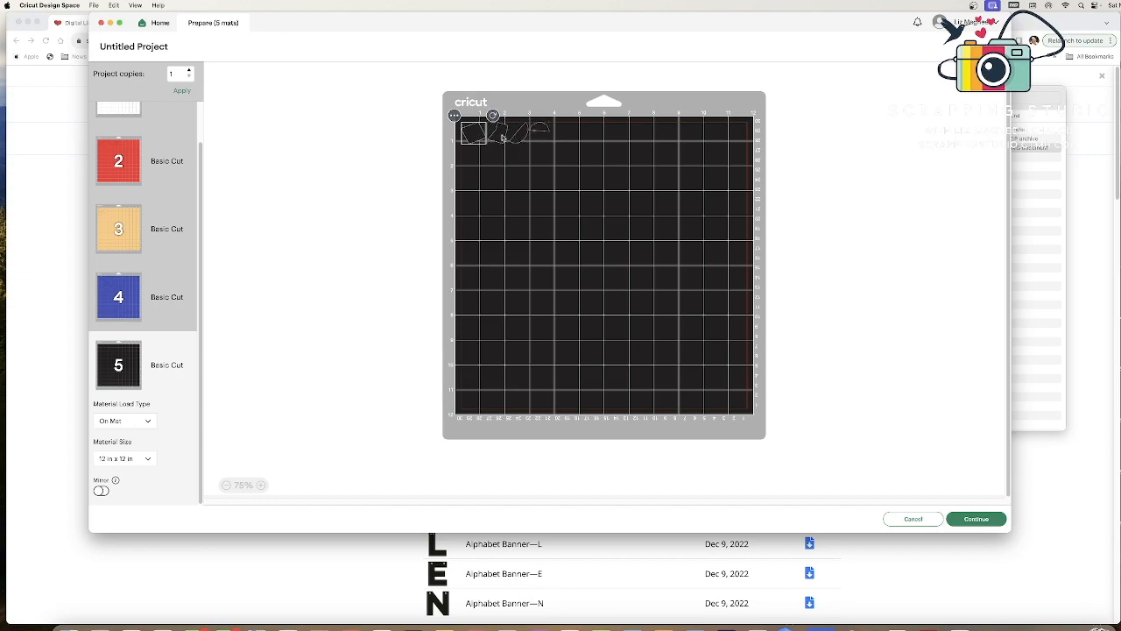
mouse_move(504, 138)
left_mouse_down()
mouse_move(473, 155)
mouse_move(523, 138)
mouse_move(503, 140)
mouse_move(504, 112)
mouse_move(491, 112)
mouse_move(490, 138)
left_mouse_up()
left_click(543, 131)
left_click_drag(557, 116, 499, 155)
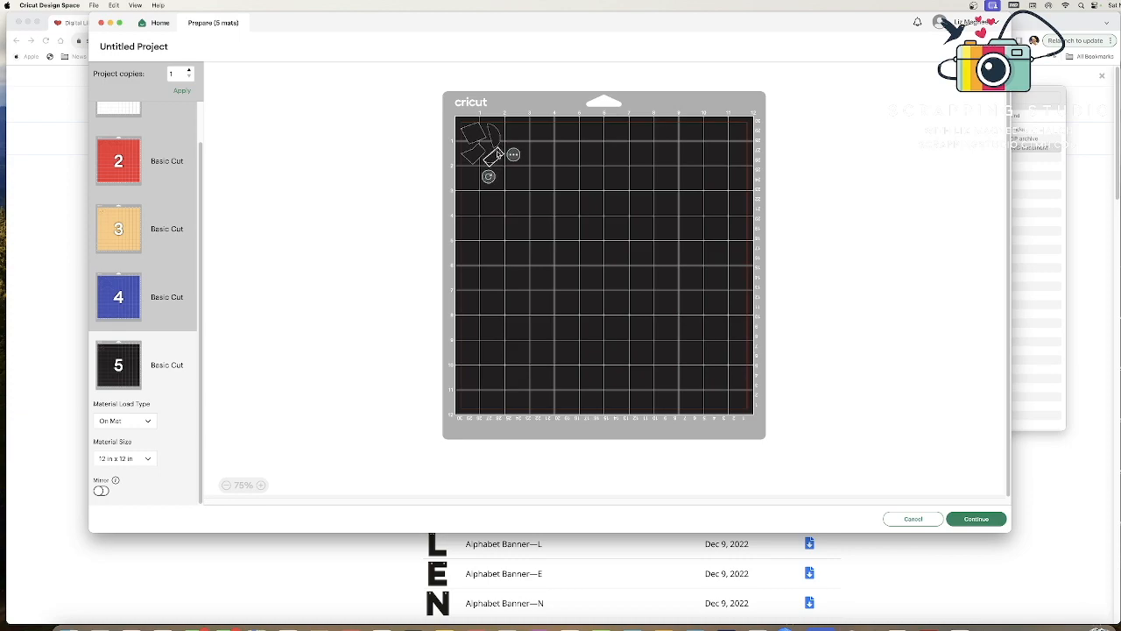
left_click(562, 161)
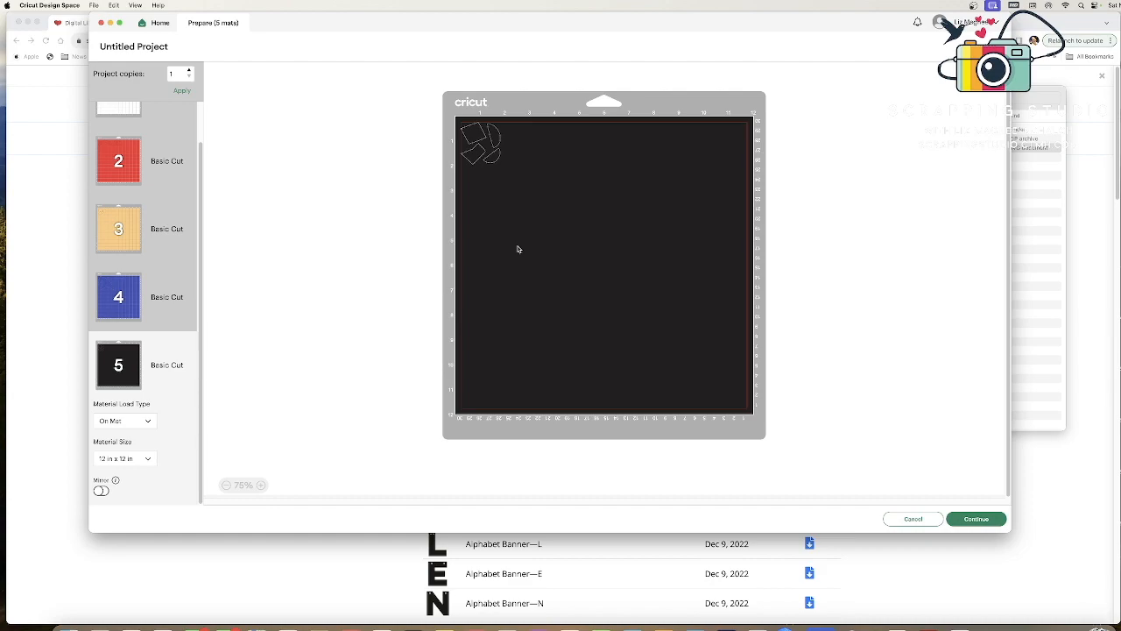
left_click(473, 155)
left_click_drag(473, 154, 474, 153)
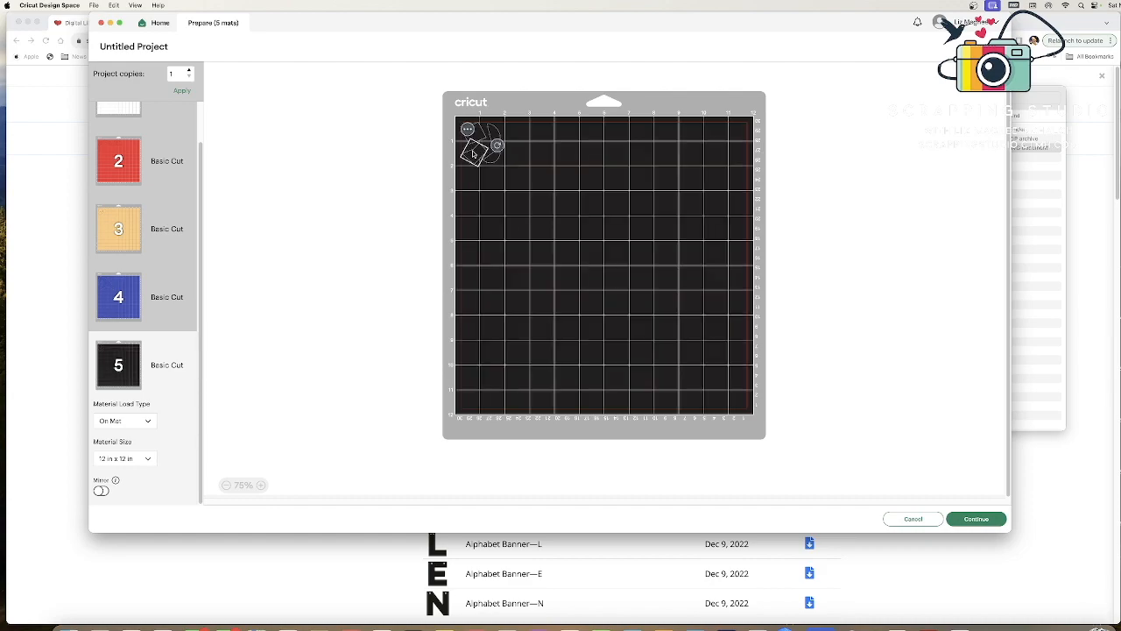
left_click(510, 232)
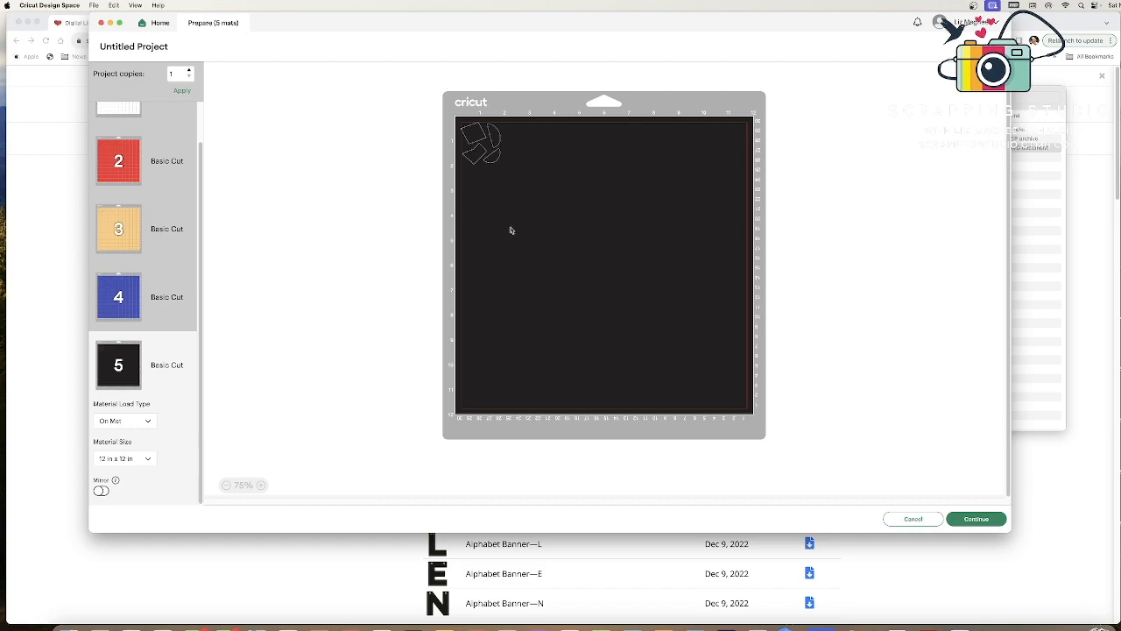
left_click(911, 518)
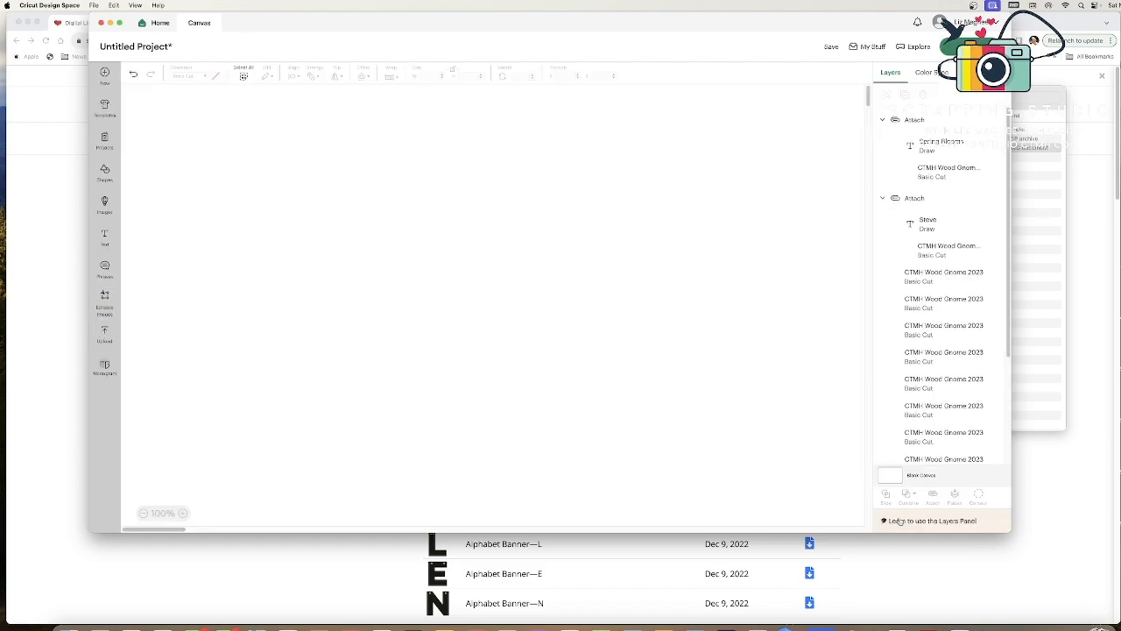